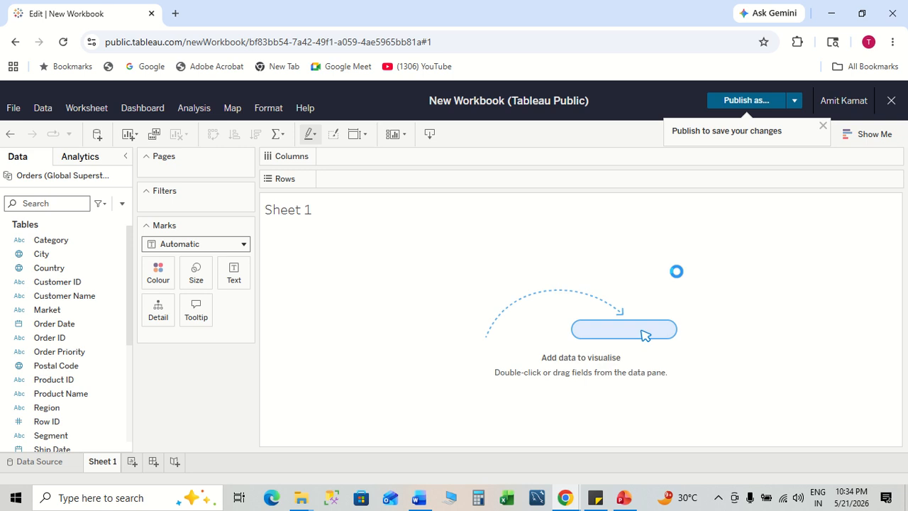
- Switch to the Word notes on Tableau filters and read why filters are used and how to add one
key(alt+Tab)
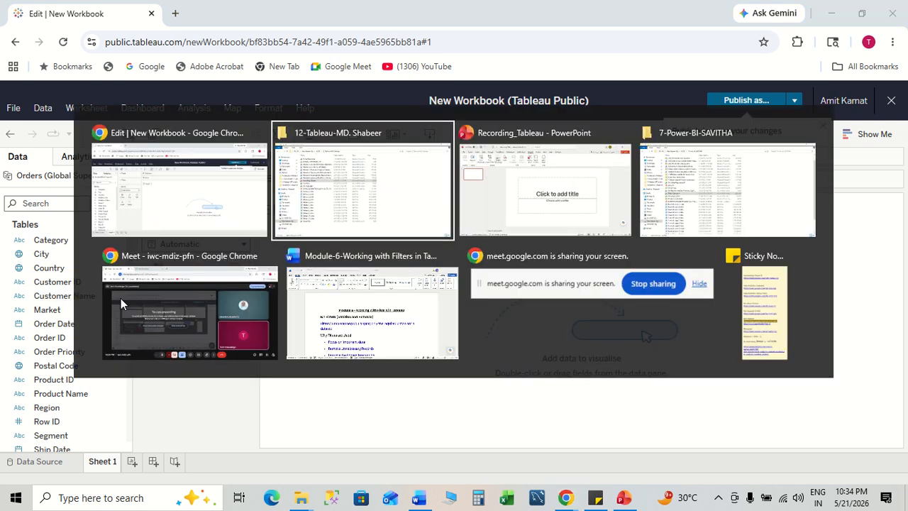
key(alt+Tab)
key(alt+Tab)
key(alt+Tab)
key(alt+Tab)
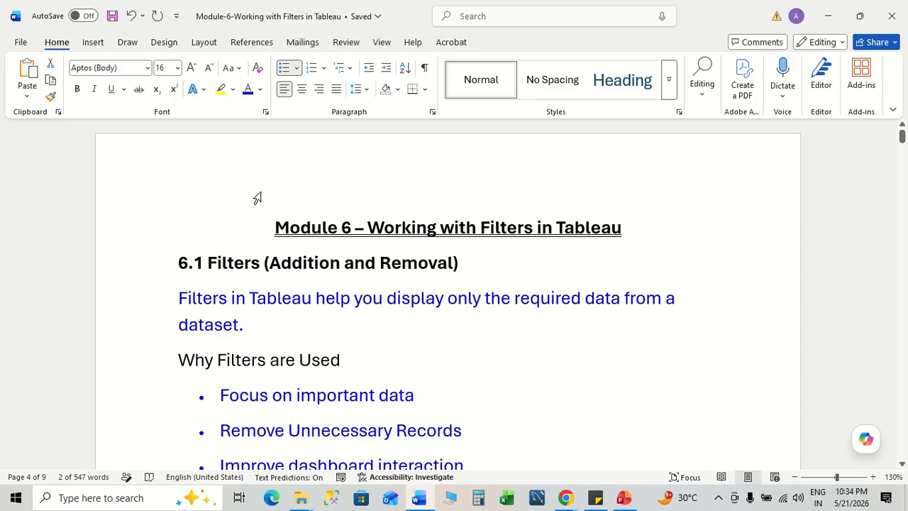
scroll(652, 310, down, 2)
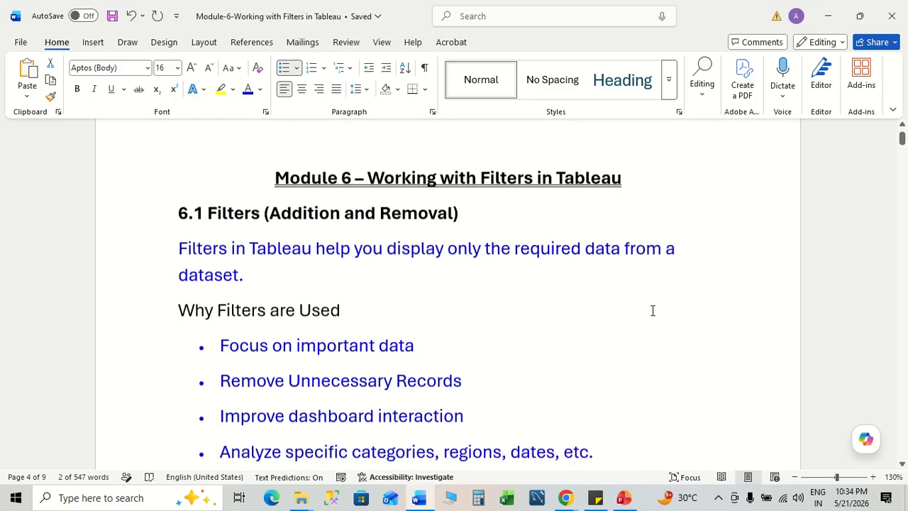
scroll(652, 310, down, 1)
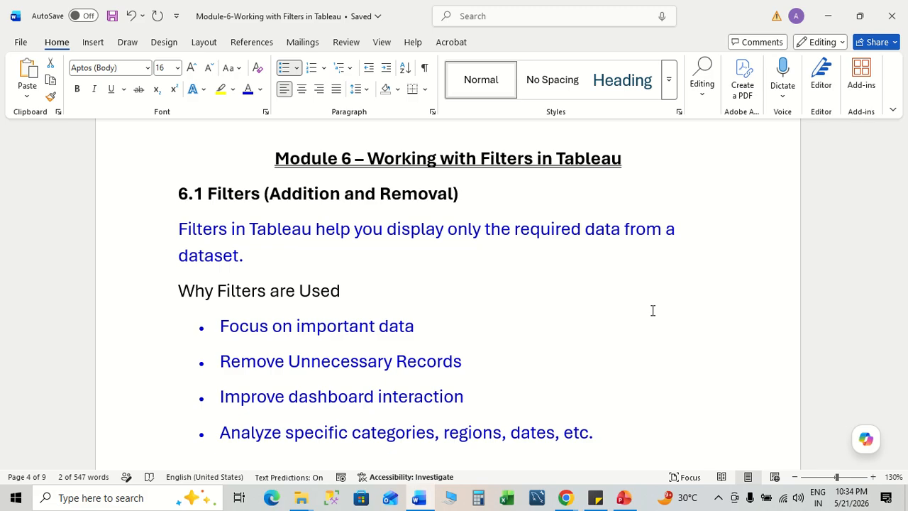
scroll(652, 310, down, 3)
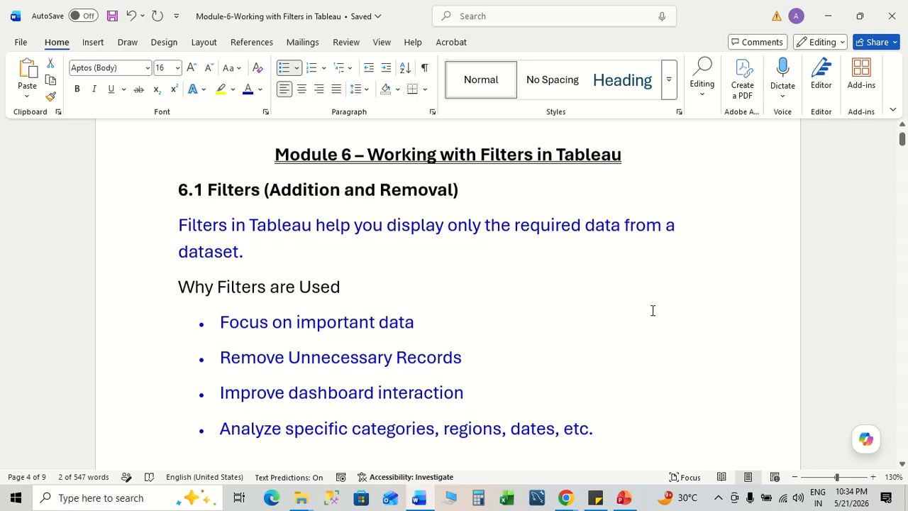
scroll(652, 310, down, 2)
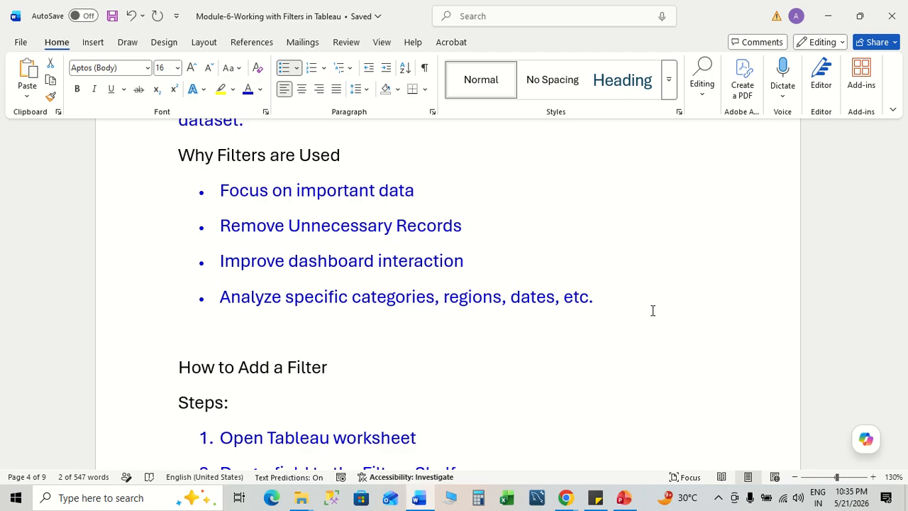
scroll(653, 310, down, 5)
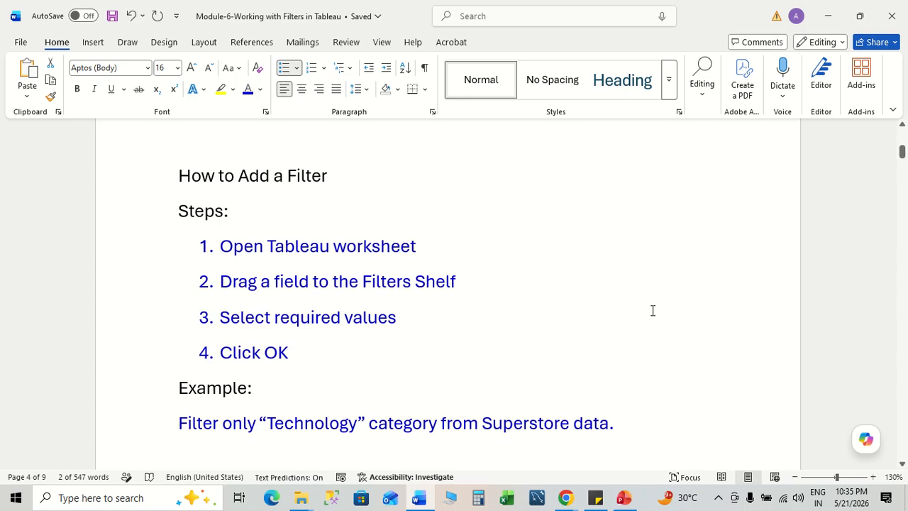
- Compare the notes' add-filter steps with the Tableau worksheet, and read on through filter removal to the example sales chart
key(alt+Tab)
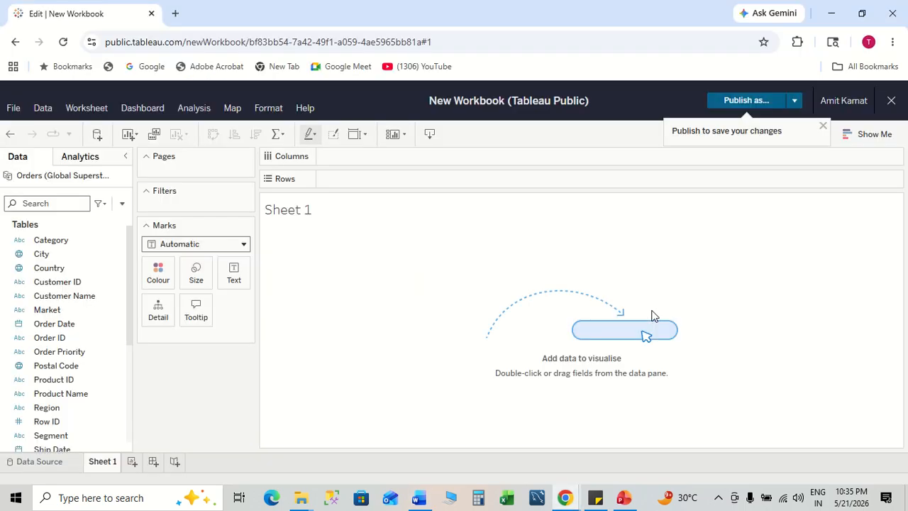
key(alt+Tab)
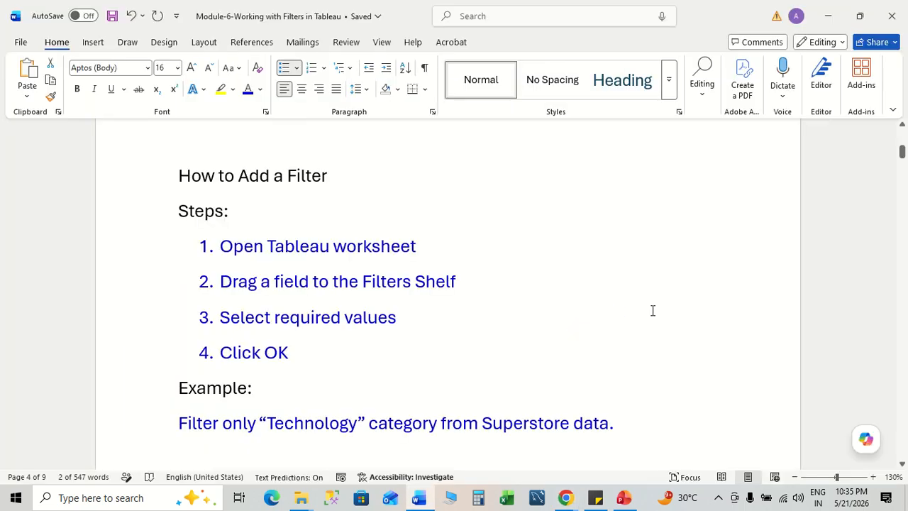
key(alt+Tab)
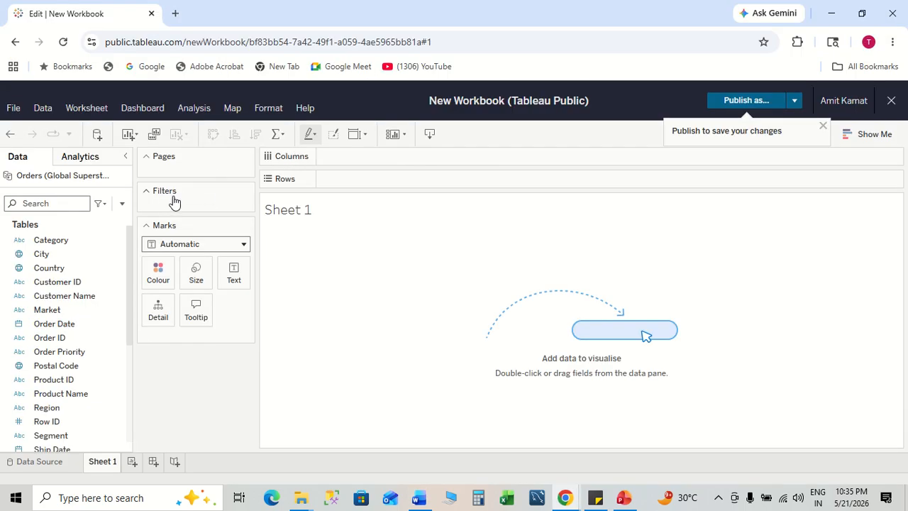
key(alt+Tab)
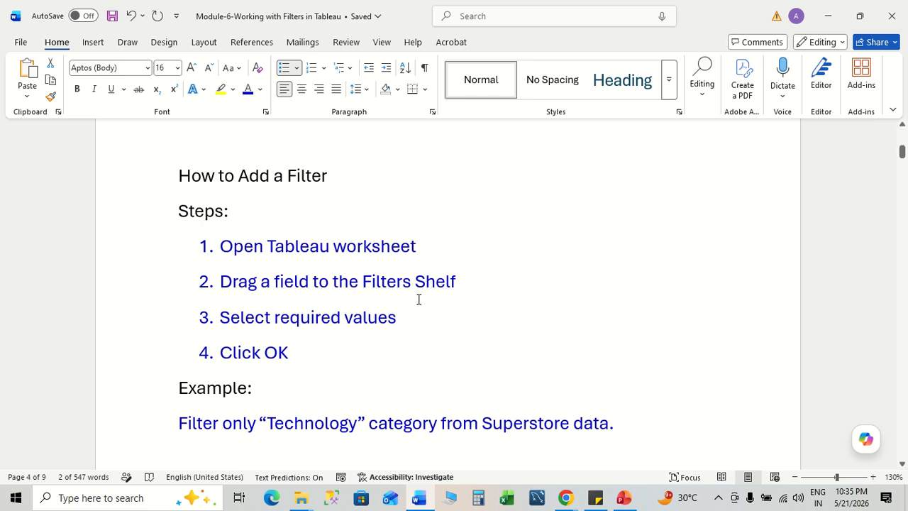
scroll(419, 298, down, 3)
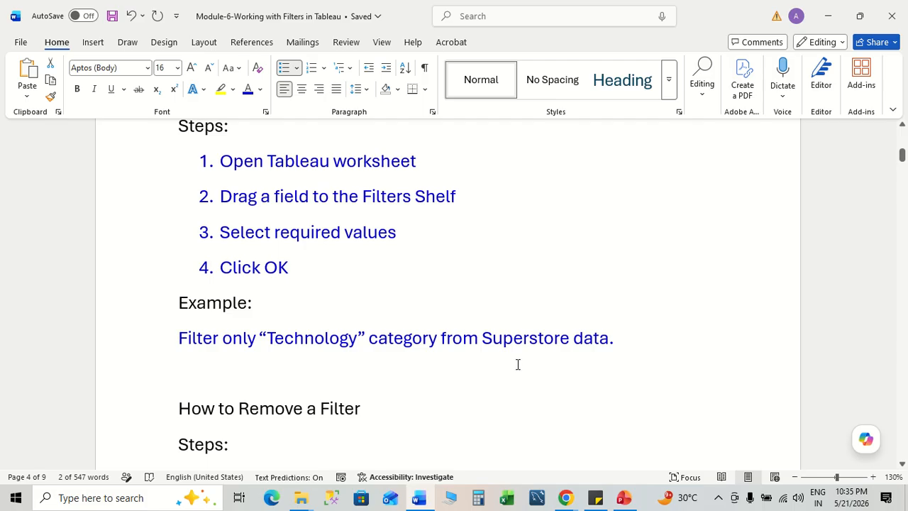
scroll(517, 365, down, 3)
scroll(517, 364, up, 1)
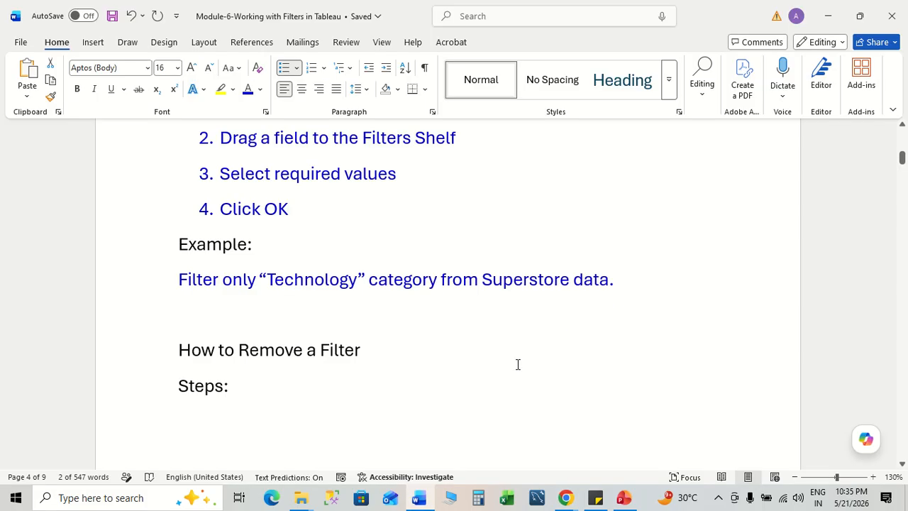
scroll(517, 364, down, 20)
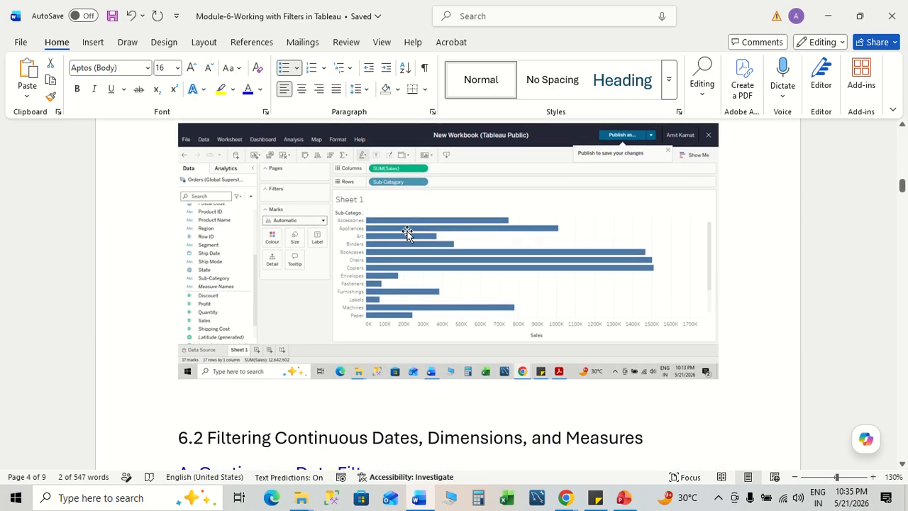
- Switch to the Tableau workbook and place the Sales measure on Columns in Sheet 1
key(alt+Tab)
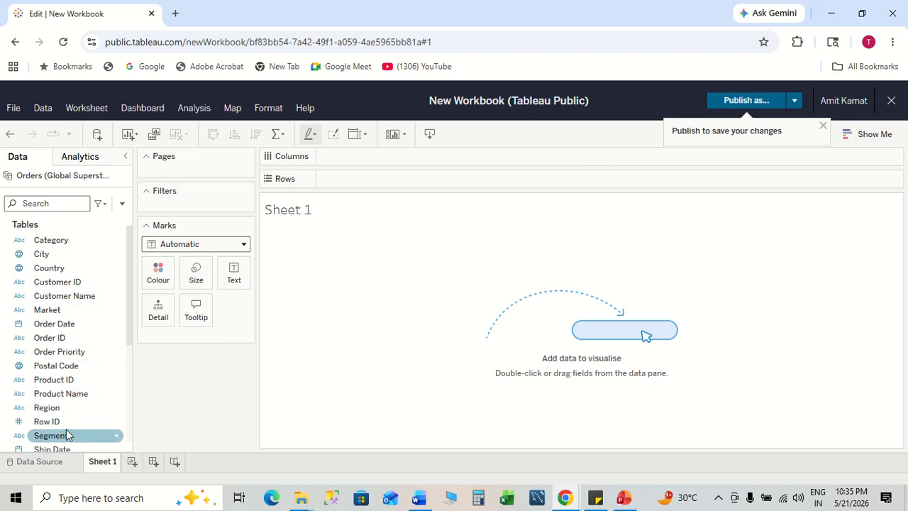
scroll(71, 415, down, 3)
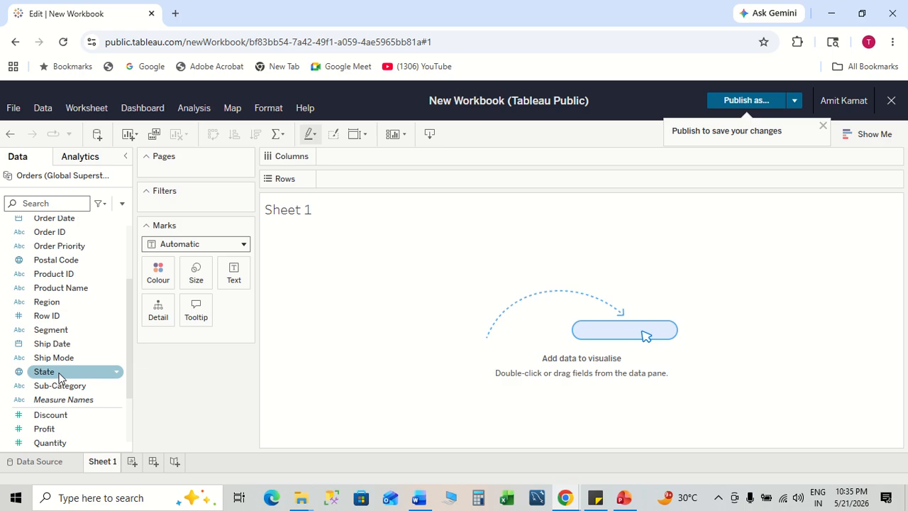
scroll(62, 416, down, 2)
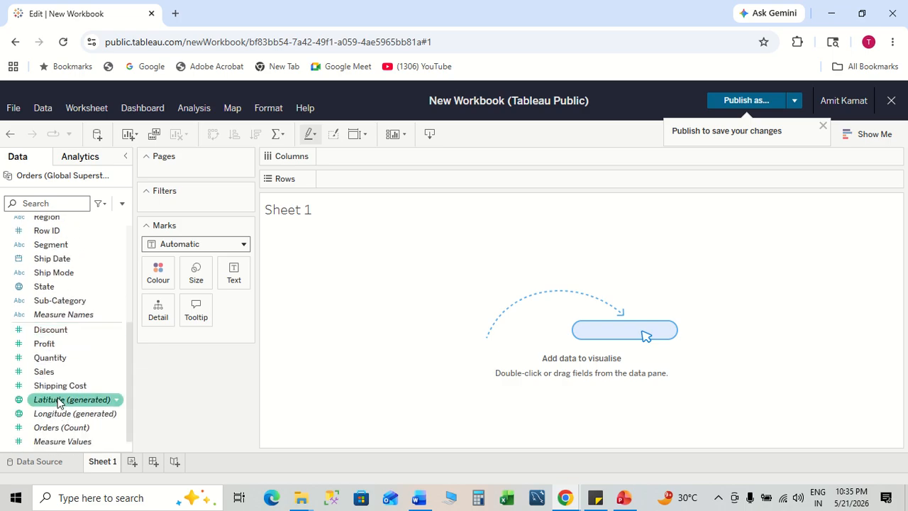
drag(44, 373, 386, 156)
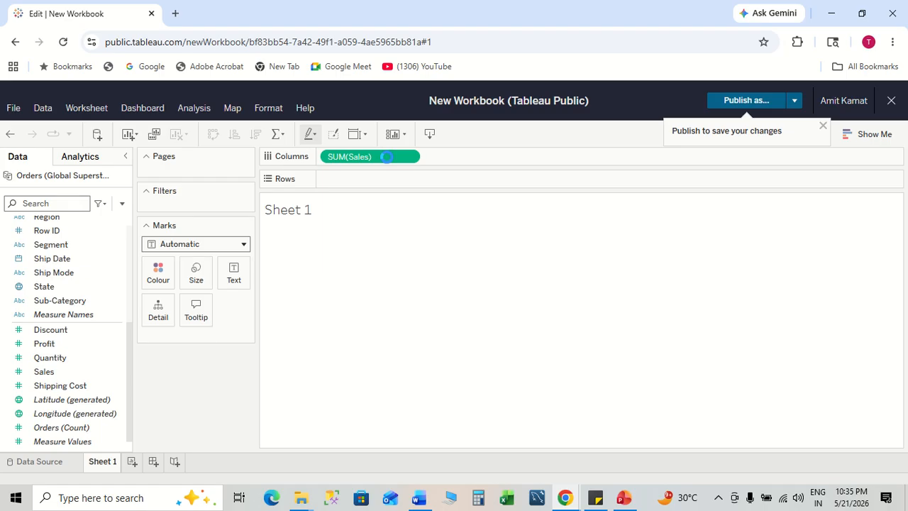
- Place the Sub-Category dimension on Rows to break the sales bar down by sub-category
click(88, 284)
scroll(87, 288, up, 2)
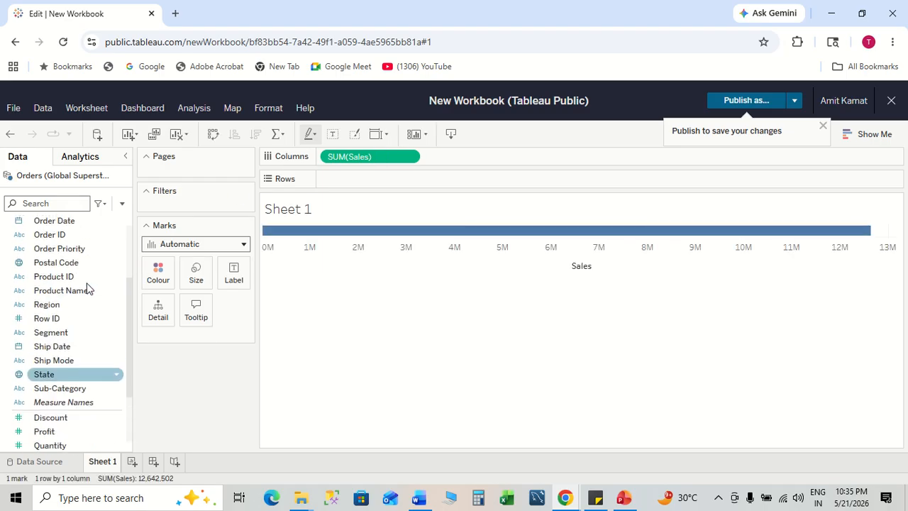
scroll(84, 326, up, 3)
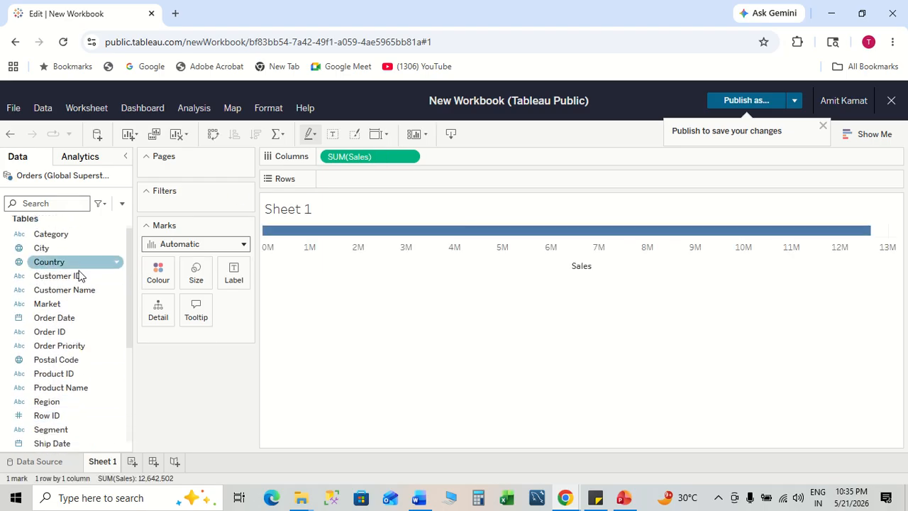
click(81, 373)
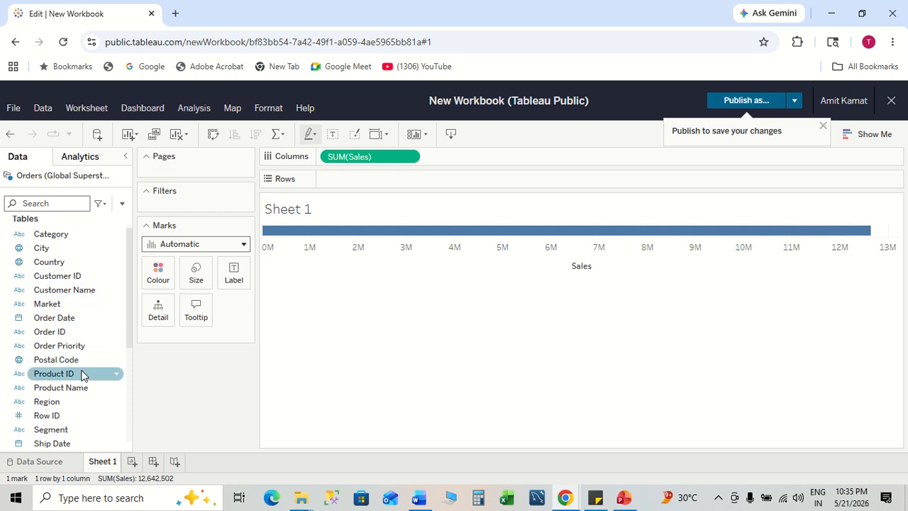
scroll(82, 375, down, 2)
scroll(81, 373, down, 3)
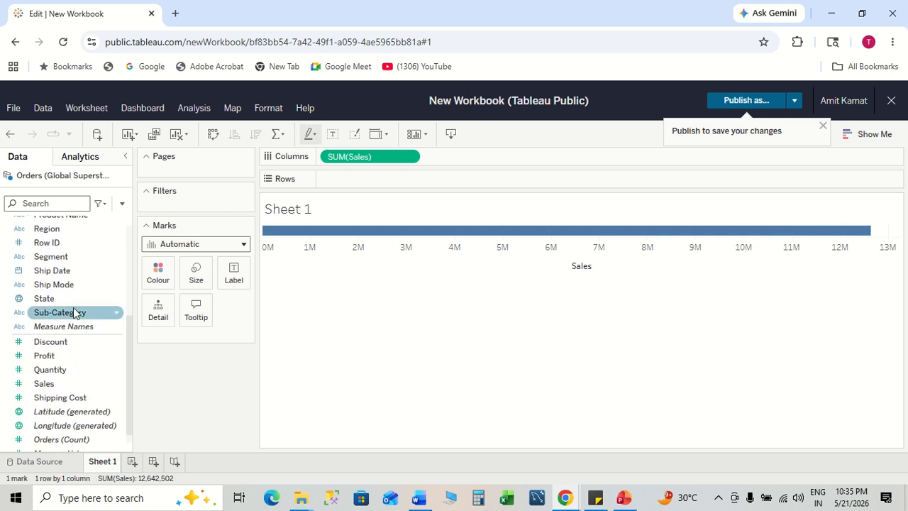
click(73, 309)
drag(158, 266, 376, 179)
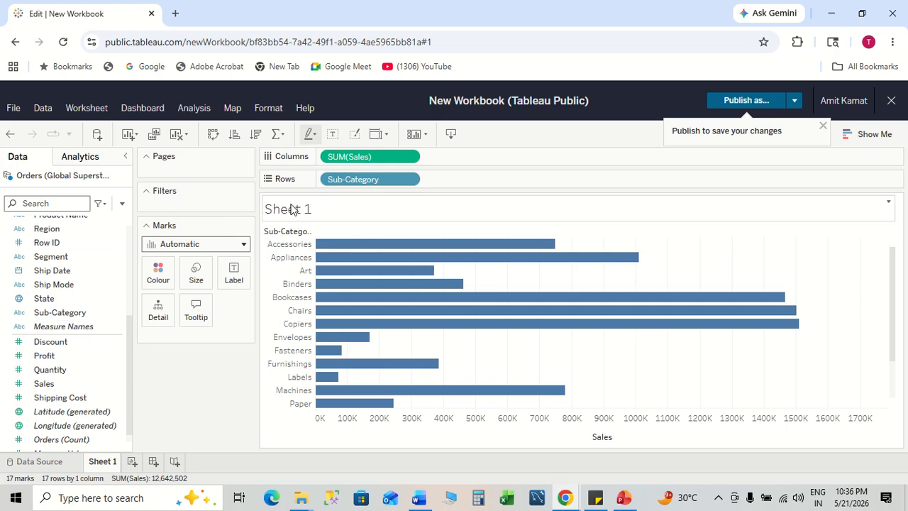
- Return to the Word notes, find the line on ways of filtering, and select the words "Filter shell" in it
key(alt+Tab)
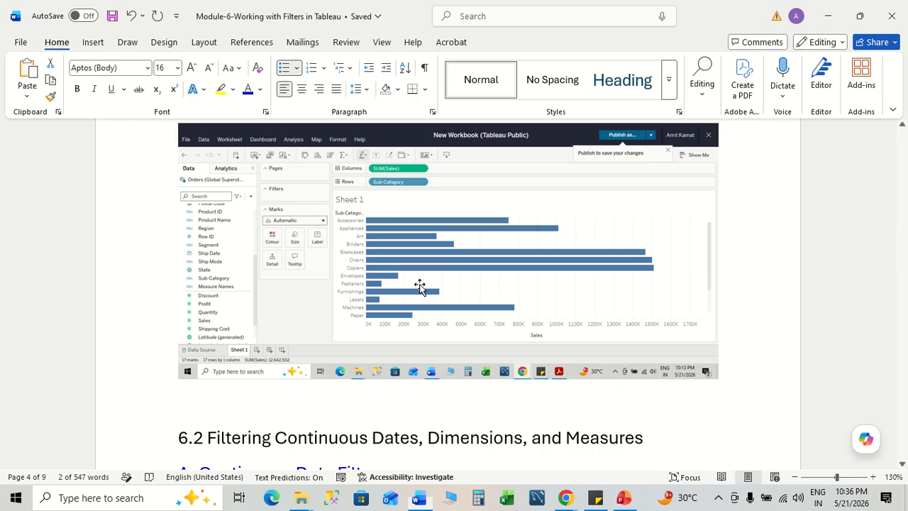
scroll(504, 336, down, 2)
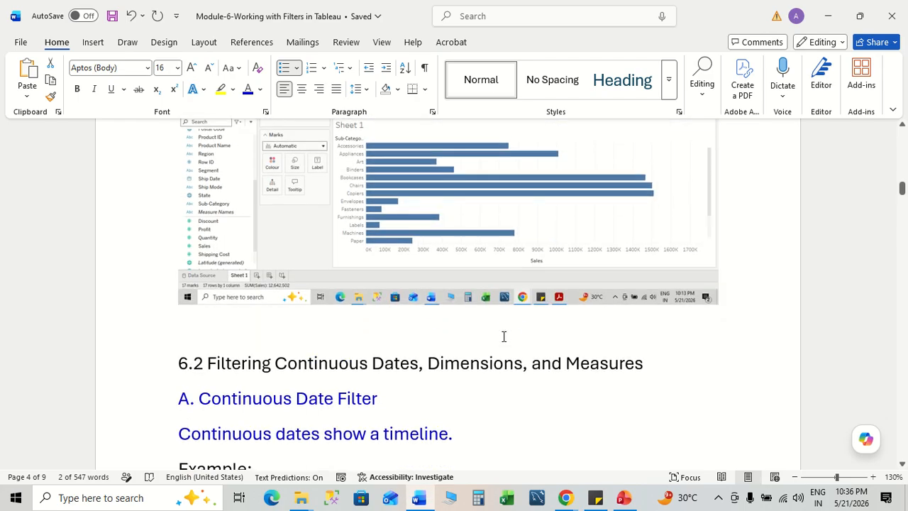
scroll(503, 336, up, 3)
scroll(502, 337, up, 1)
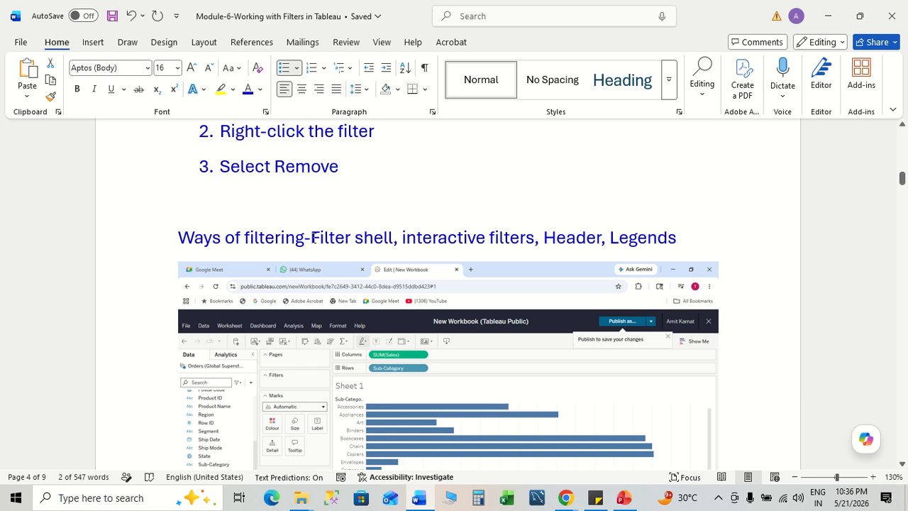
drag(310, 238, 387, 241)
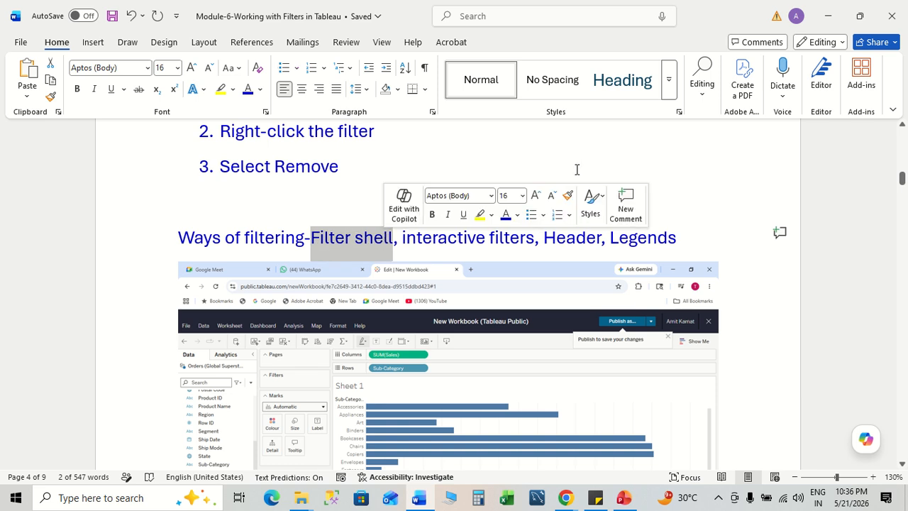
- Switch back to the Tableau workbook and rename Sheet 1 as "Filter shell"
key(alt+Tab)
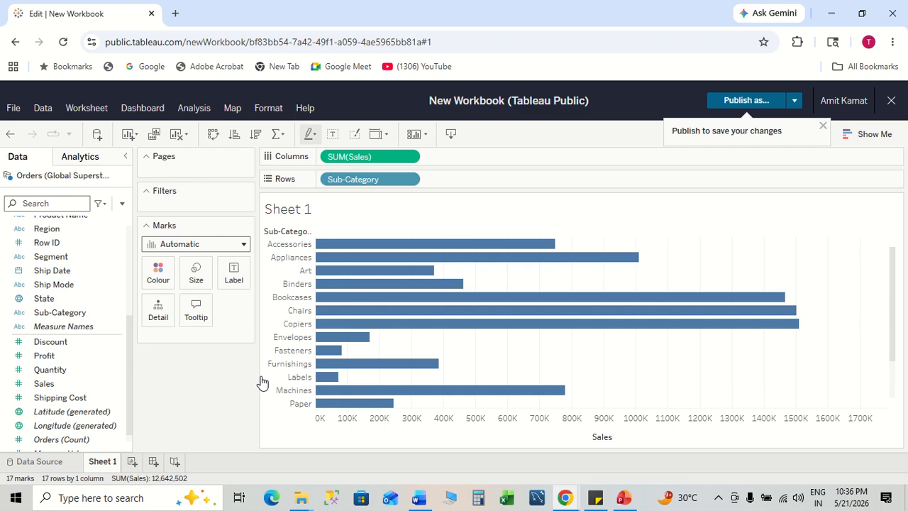
right_click(107, 464)
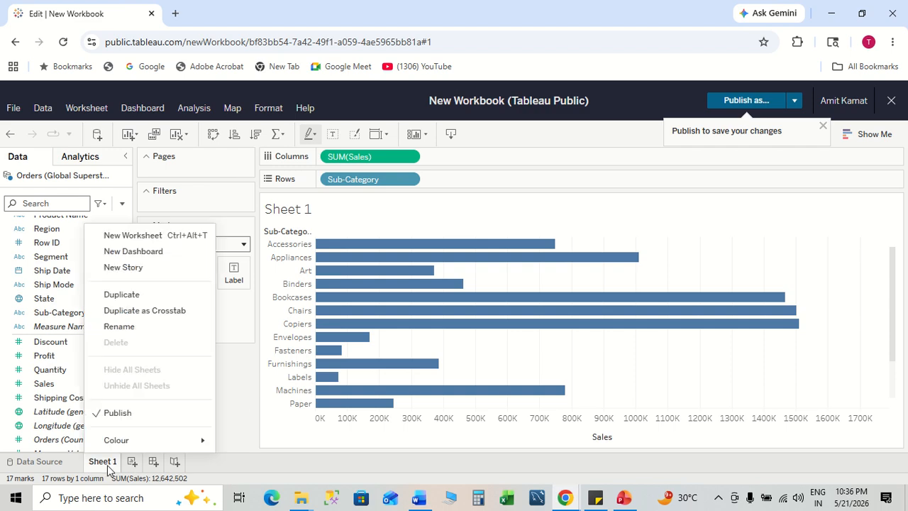
click(142, 323)
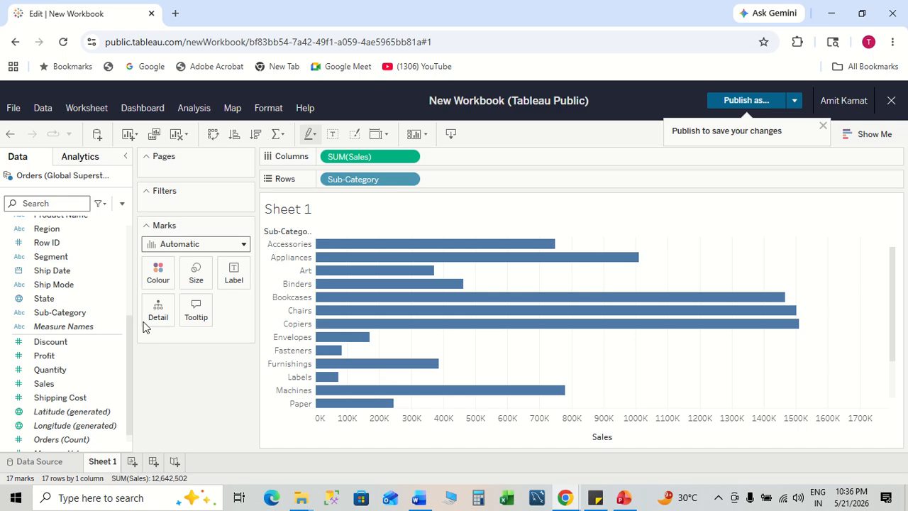
text(Filter shell)
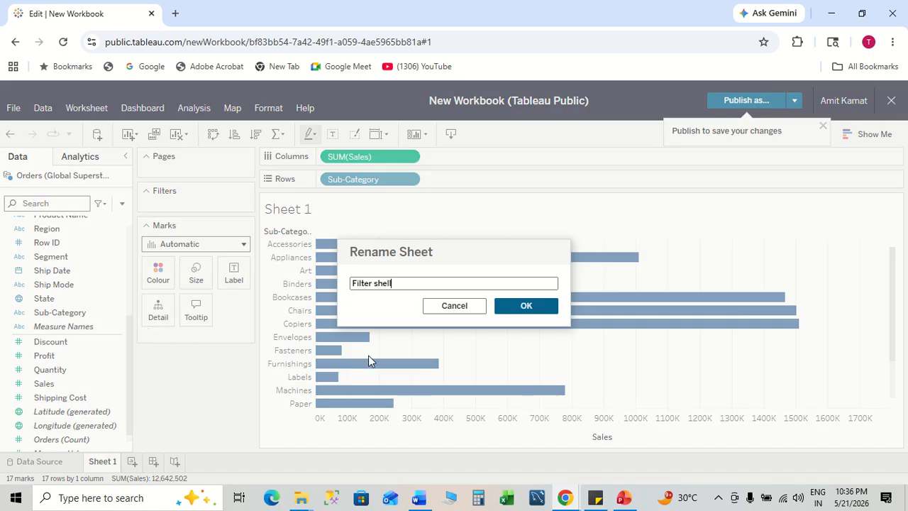
click(523, 301)
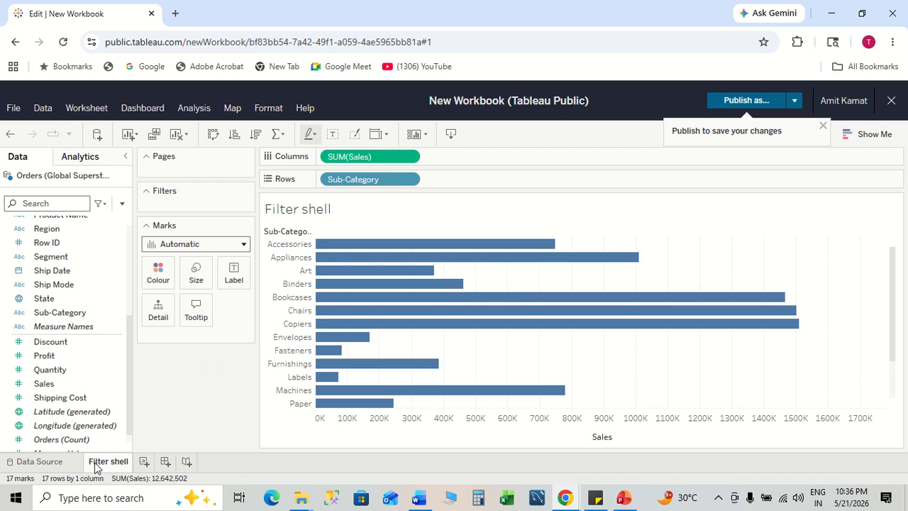
mouse_move(327, 303)
click(96, 284)
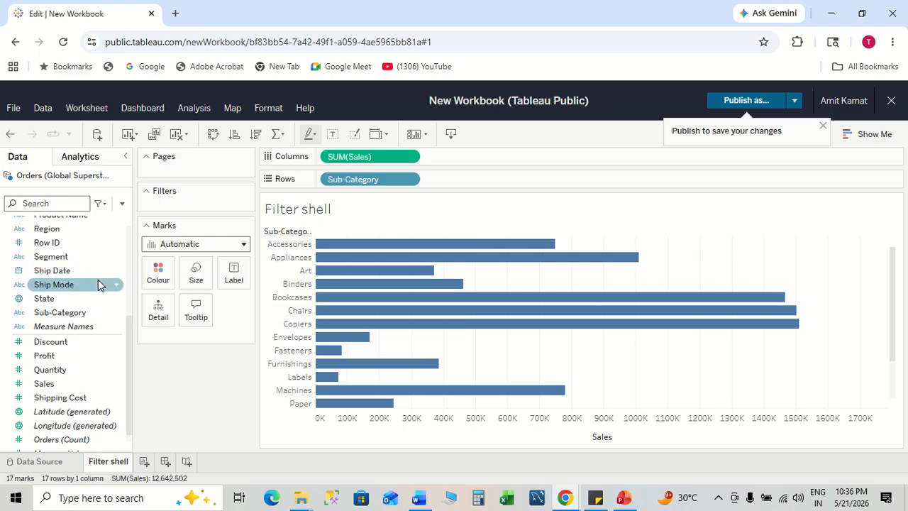
scroll(98, 280, up, 3)
scroll(98, 280, up, 1)
click(93, 402)
click(102, 333)
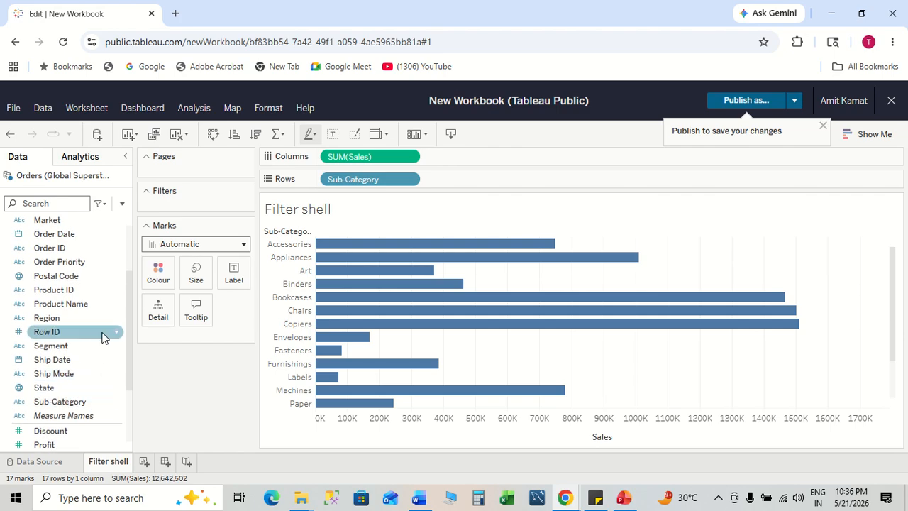
scroll(101, 335, down, 3)
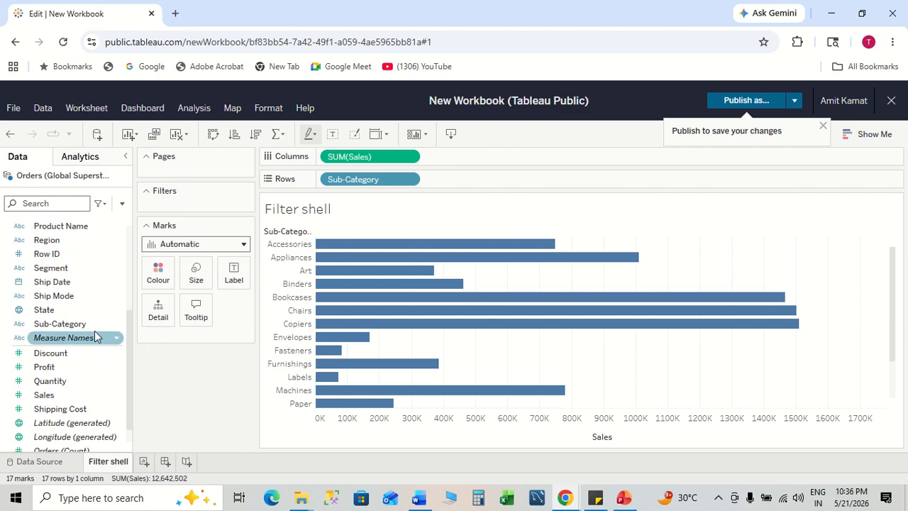
click(74, 325)
drag(74, 325, 190, 198)
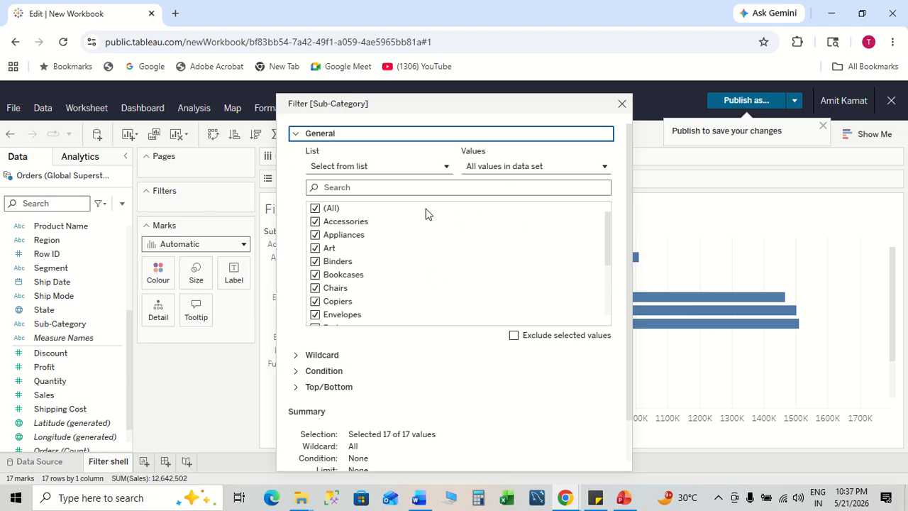
click(317, 155)
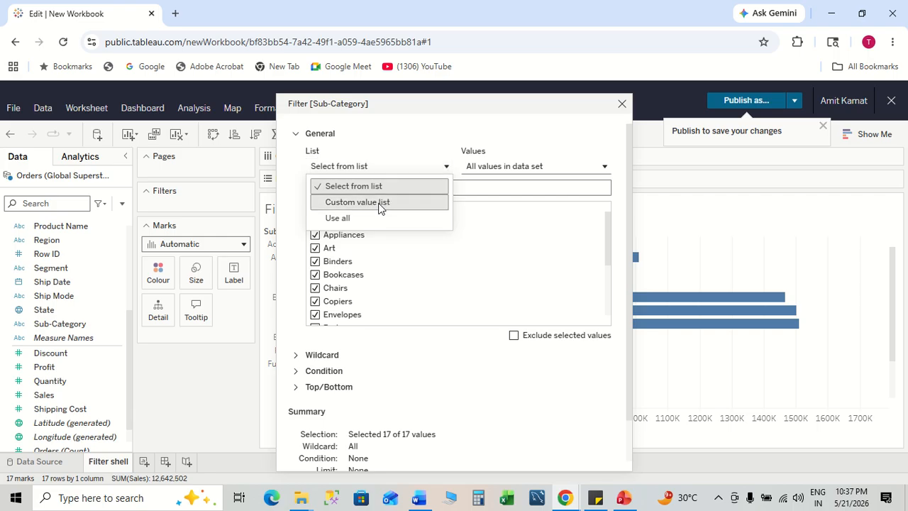
click(466, 140)
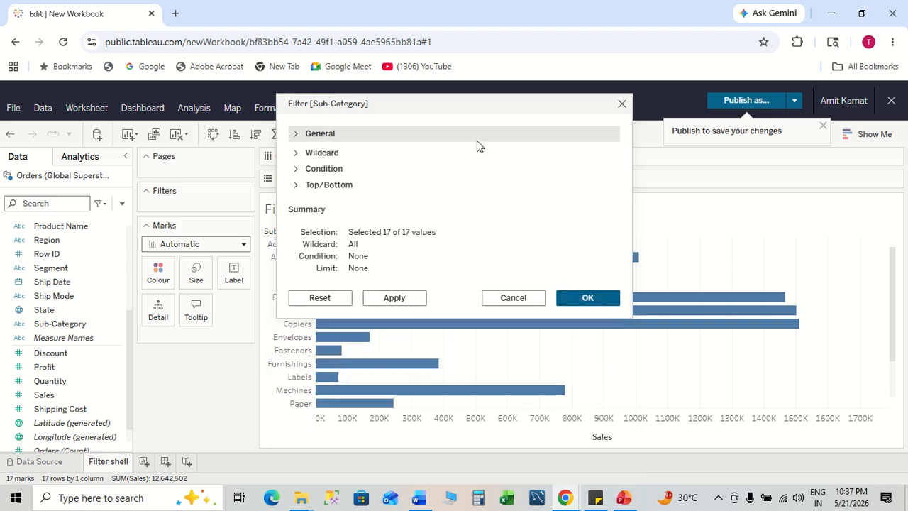
click(622, 105)
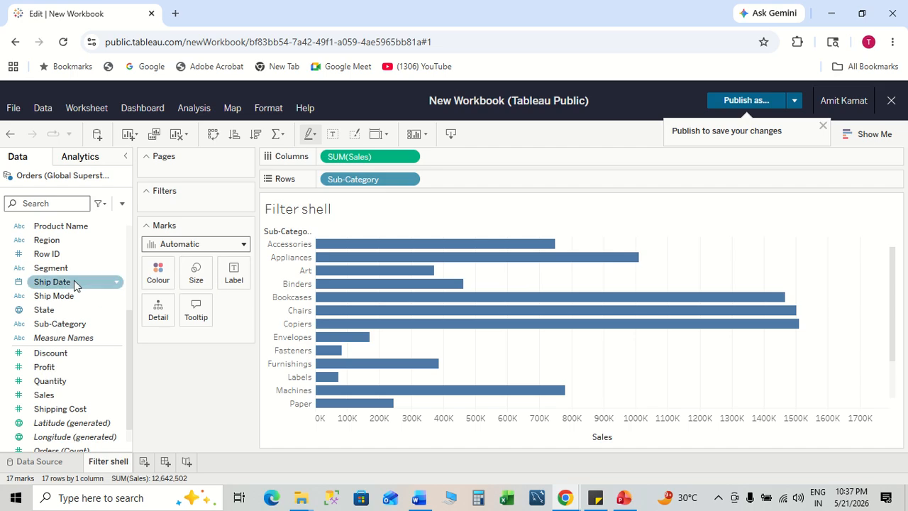
- Add Sub-Category to the Filters shelf, move its filter dialog off the chart's category labels, and review the list of values
drag(99, 324, 187, 201)
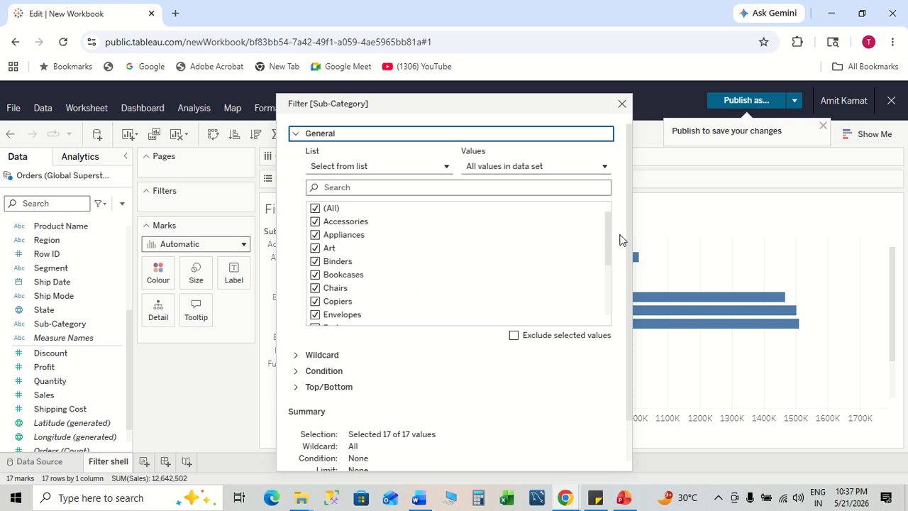
drag(607, 256, 601, 203)
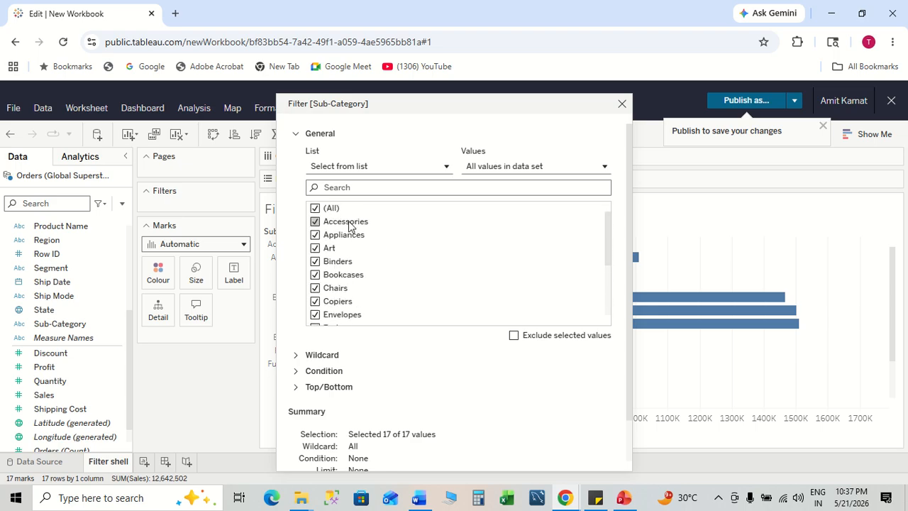
scroll(366, 268, down, 4)
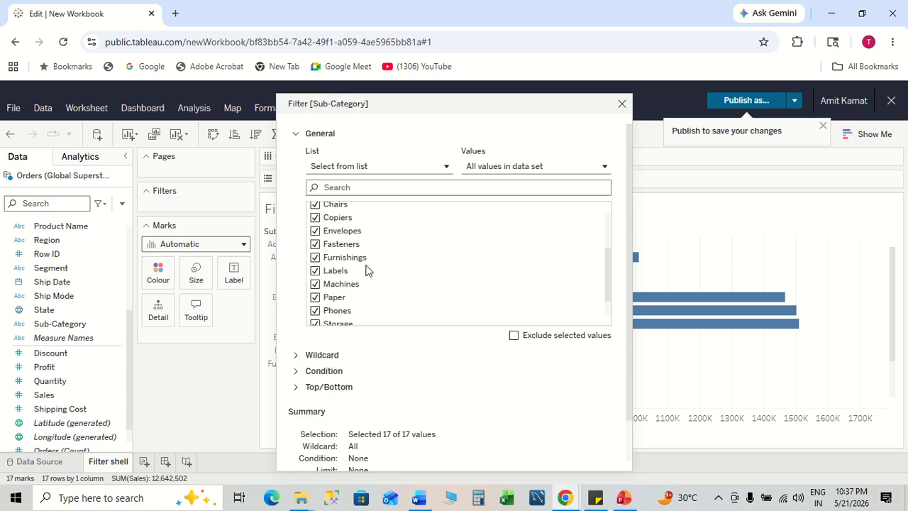
drag(431, 105, 543, 183)
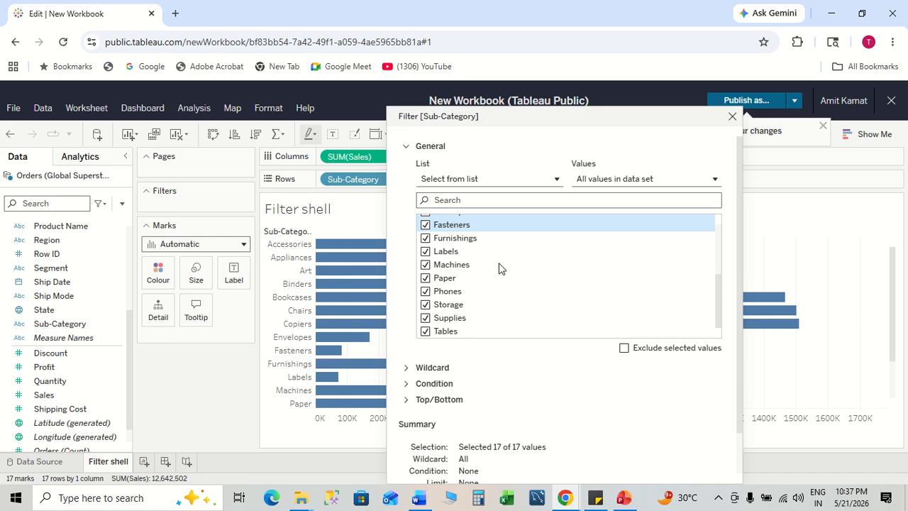
scroll(498, 267, up, 4)
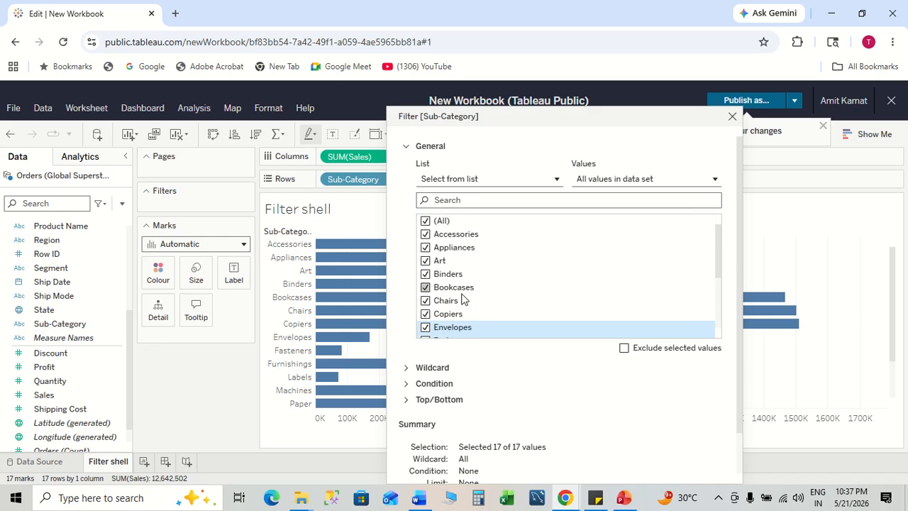
scroll(461, 299, down, 2)
scroll(462, 297, down, 1)
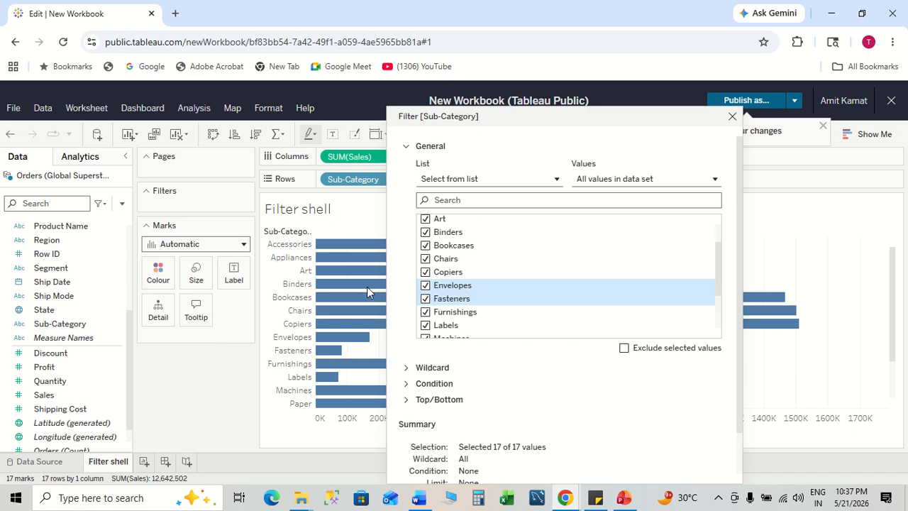
scroll(520, 267, up, 3)
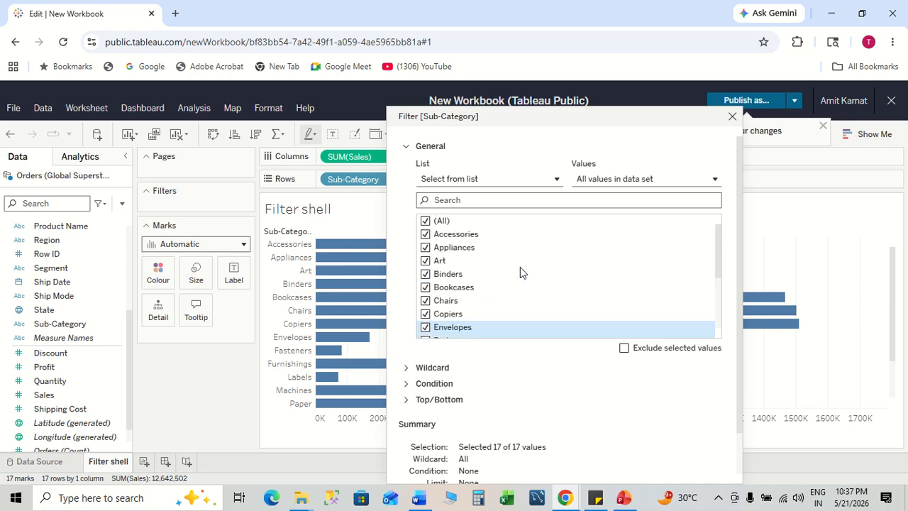
- Restrict the Sub-Category filter to Accessories, Binders, Chairs, Machines and Supplies, and apply it to the chart
click(426, 221)
click(425, 235)
click(425, 274)
scroll(595, 273, down, 2)
scroll(596, 273, down, 3)
scroll(595, 272, up, 3)
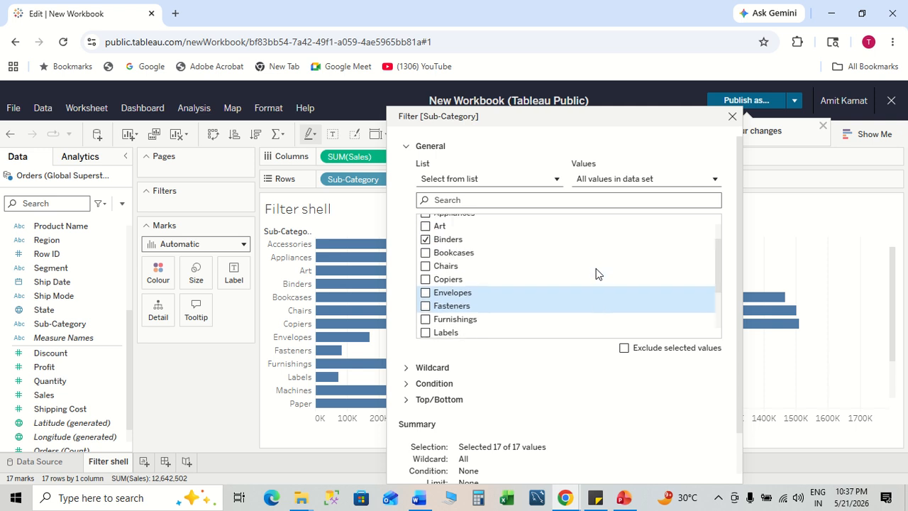
click(425, 267)
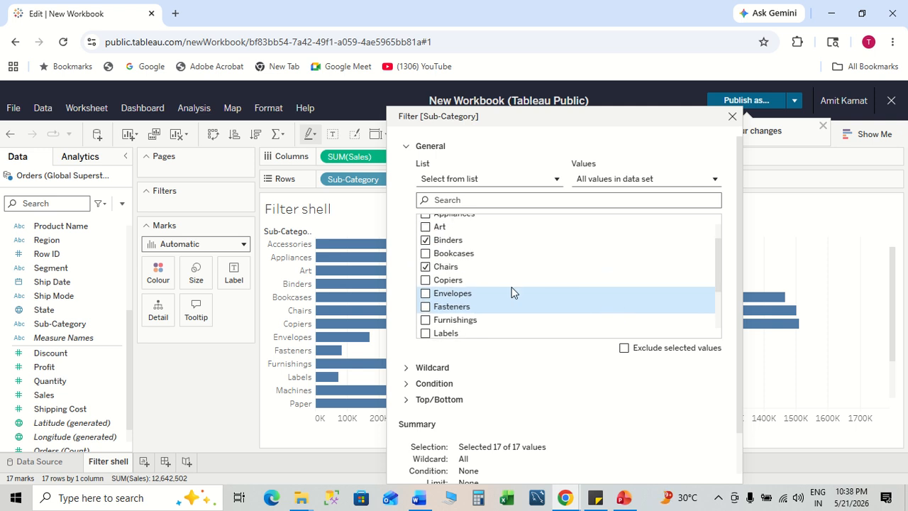
scroll(513, 292, down, 3)
click(425, 265)
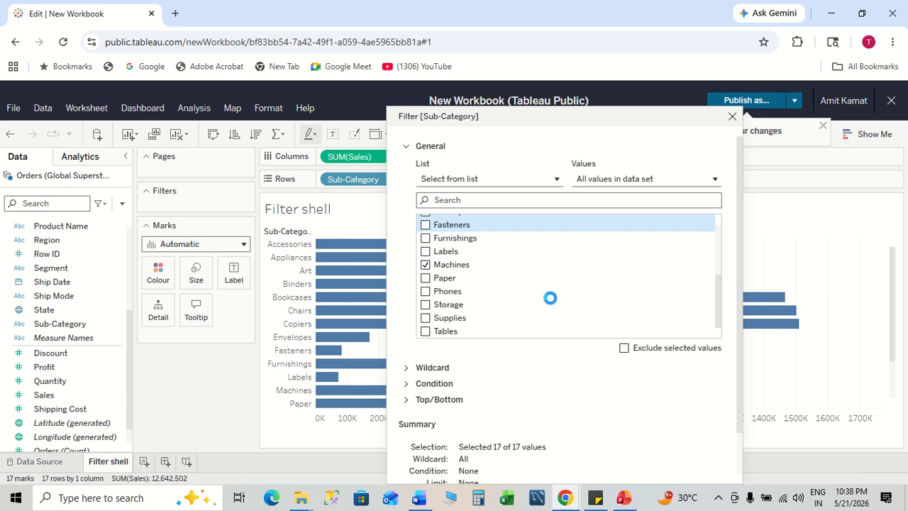
scroll(550, 297, down, 1)
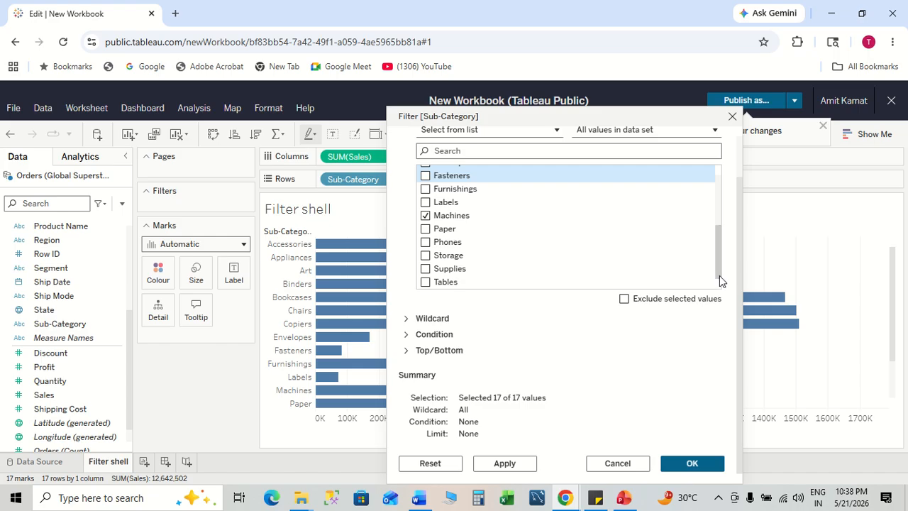
click(425, 270)
click(690, 466)
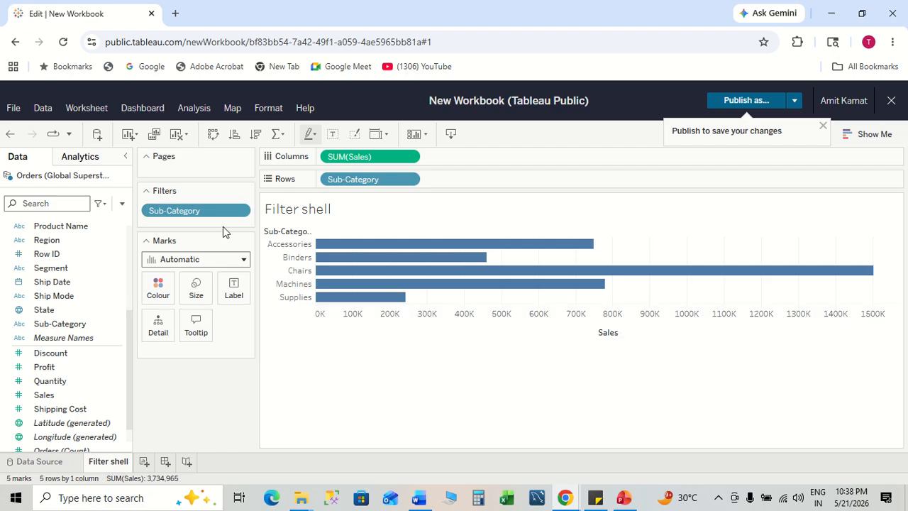
- Switch to the Word notes and review the steps under "How to Add a Filter"
key(alt+Tab)
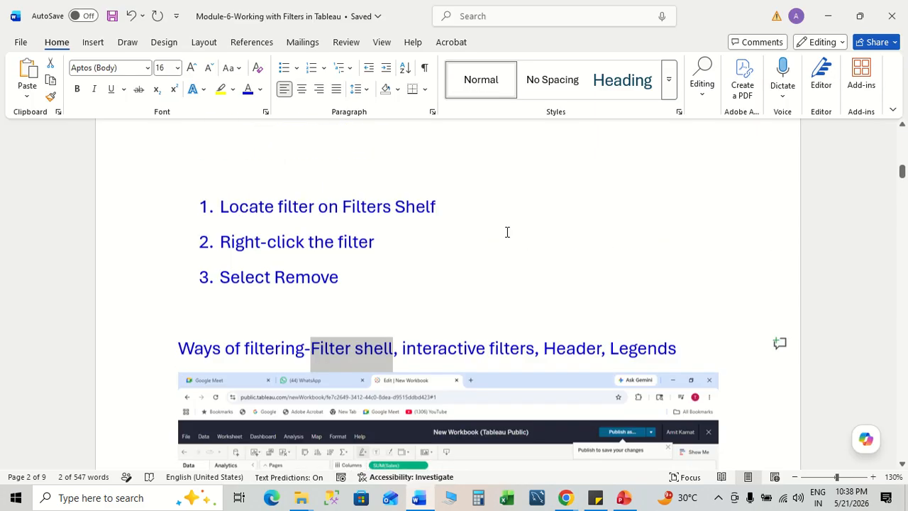
scroll(507, 232, up, 10)
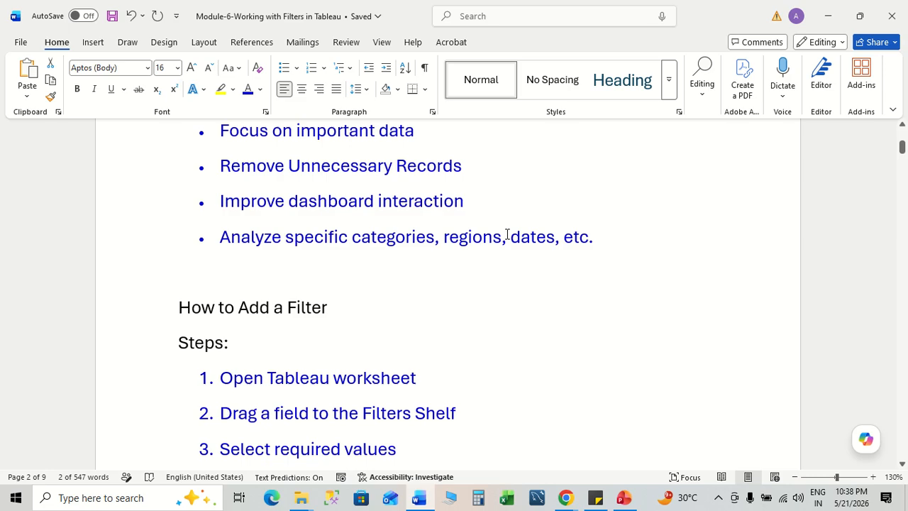
scroll(507, 234, up, 6)
scroll(507, 234, down, 6)
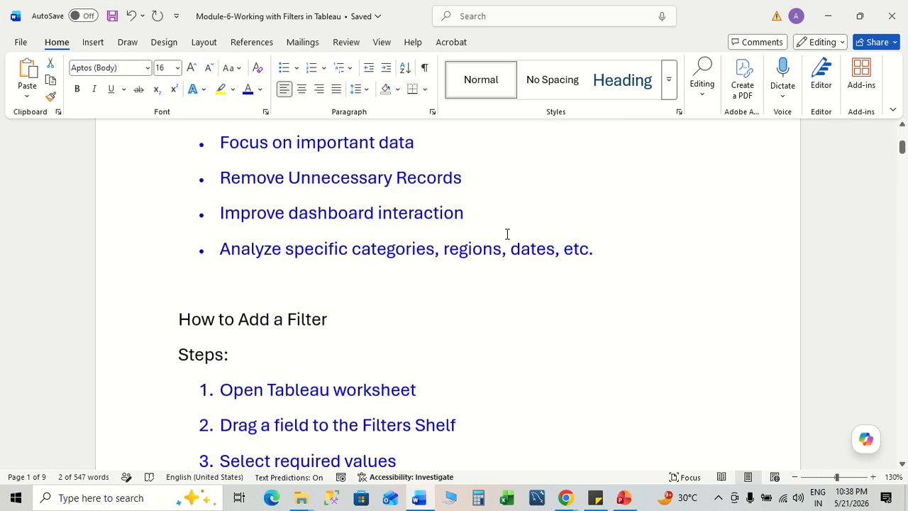
scroll(507, 234, down, 4)
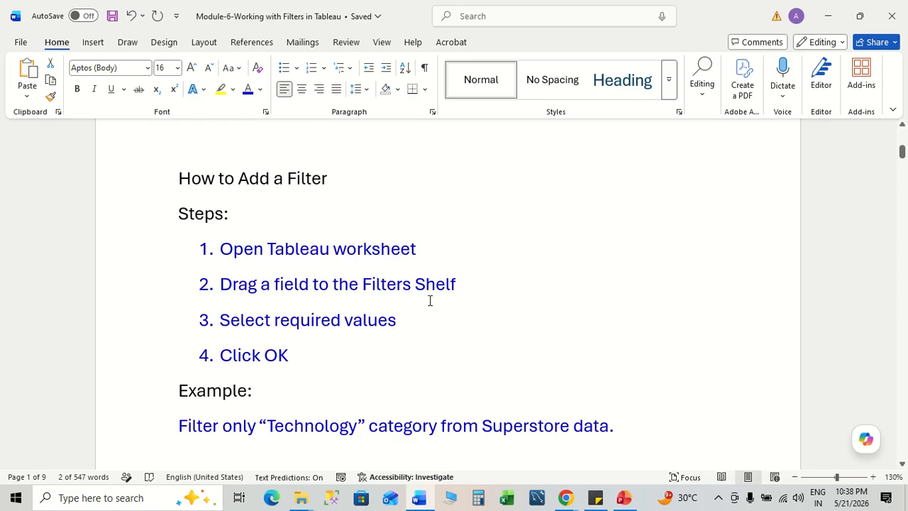
- Check the filtered chart in Tableau, return to the Word notes and review the steps under "How to Remove a Filter"
key(alt+Tab)
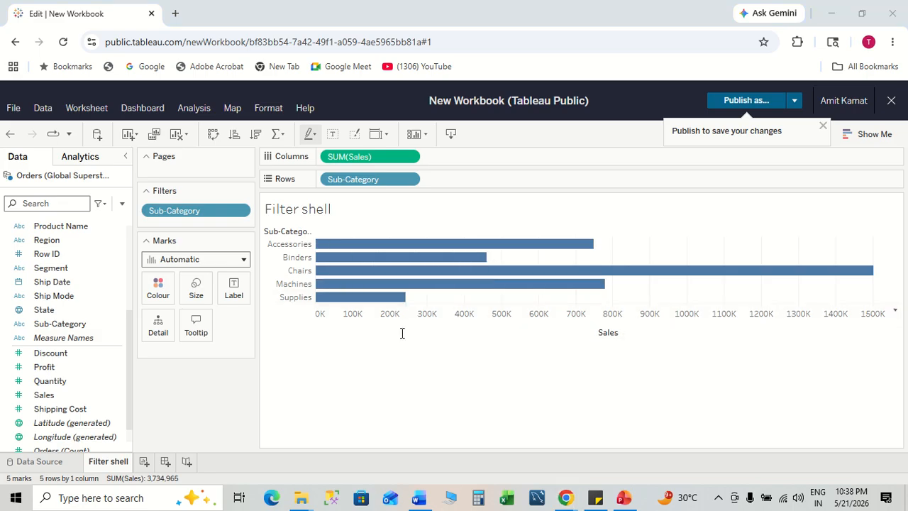
key(alt+Tab)
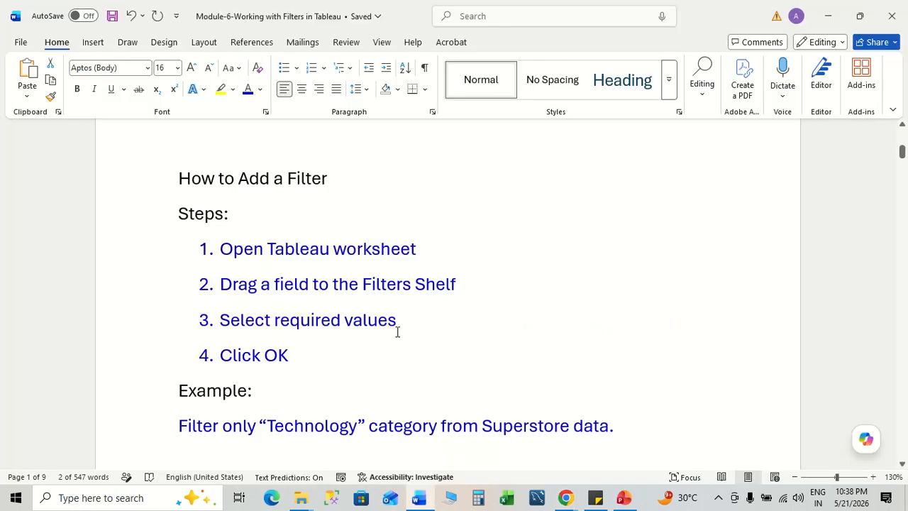
scroll(471, 354, down, 5)
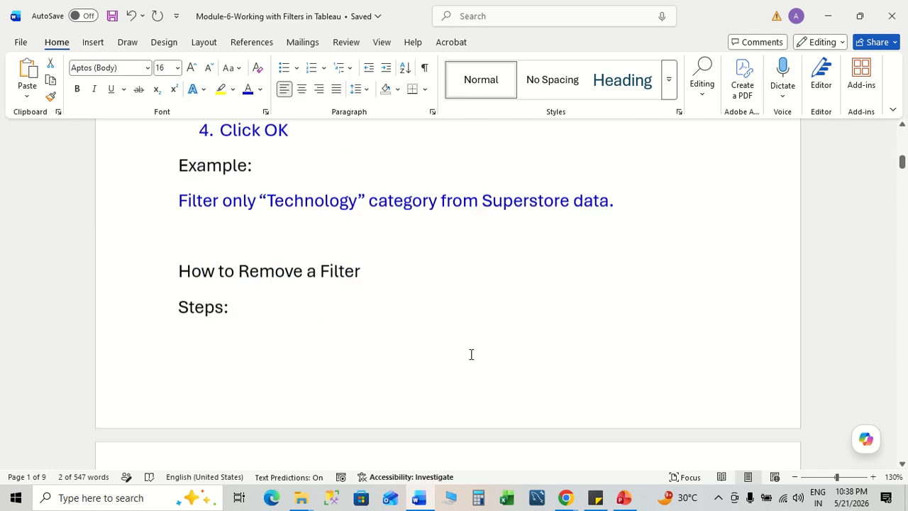
scroll(471, 354, down, 5)
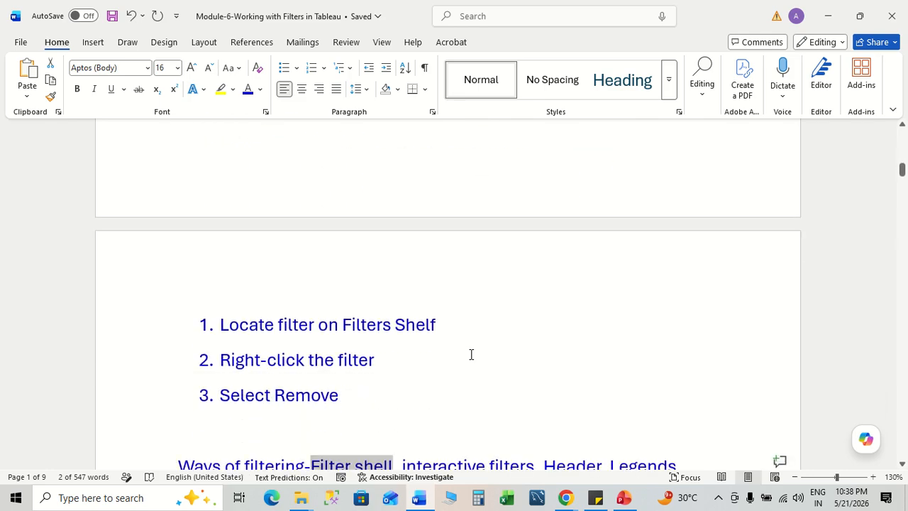
scroll(471, 355, down, 1)
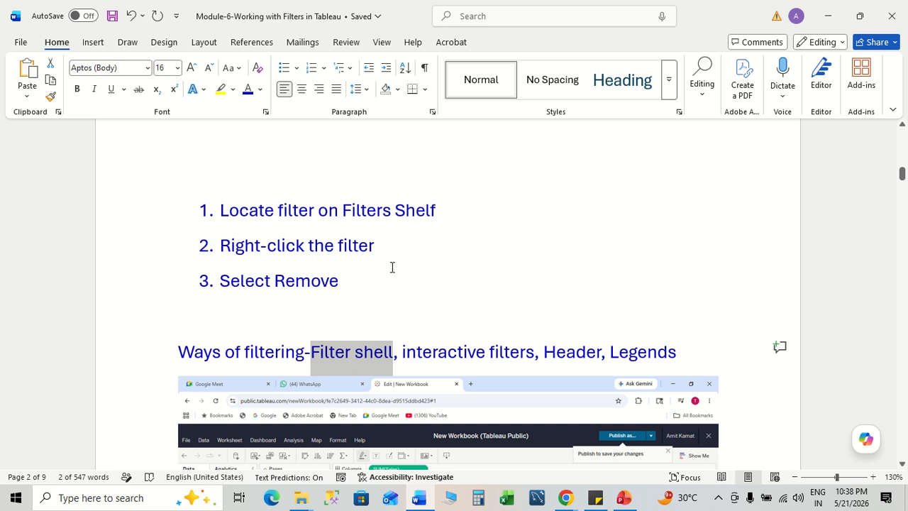
- Switch back to the Tableau workbook and remove the Sub-Category filter from the Filters shelf
key(alt+Tab)
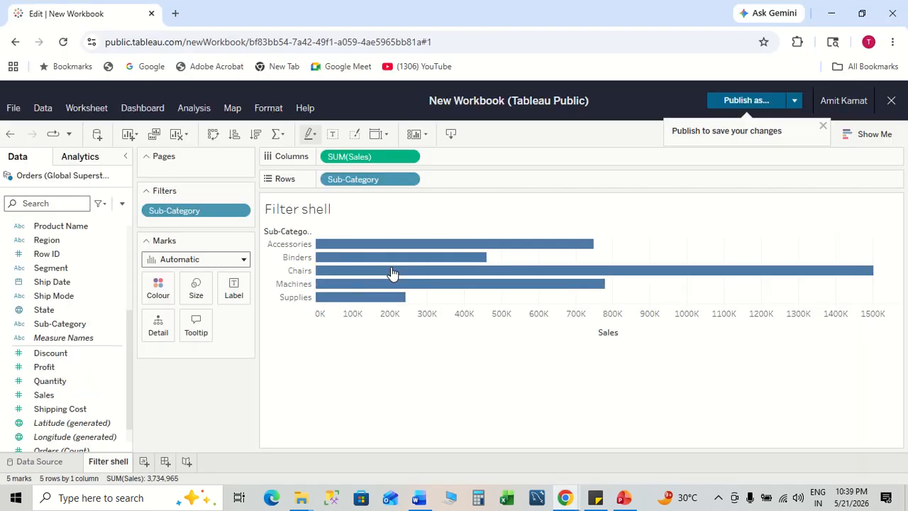
right_click(198, 215)
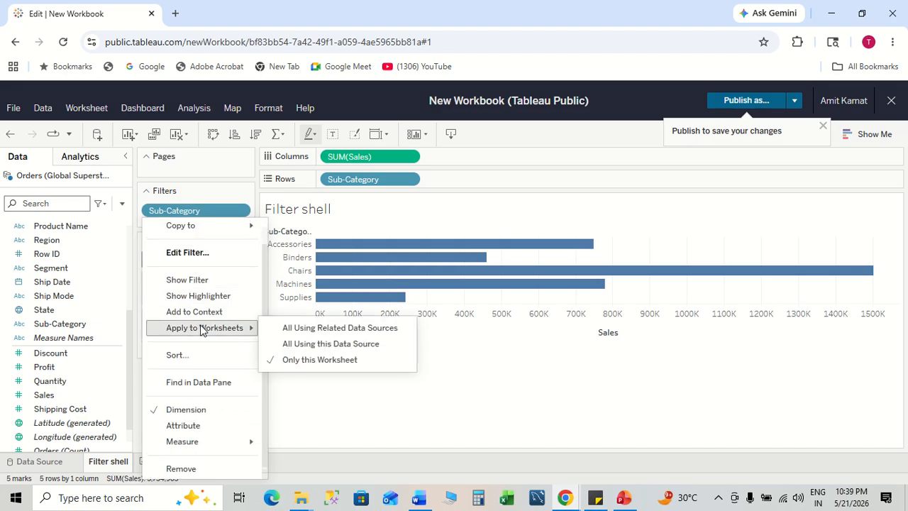
click(197, 468)
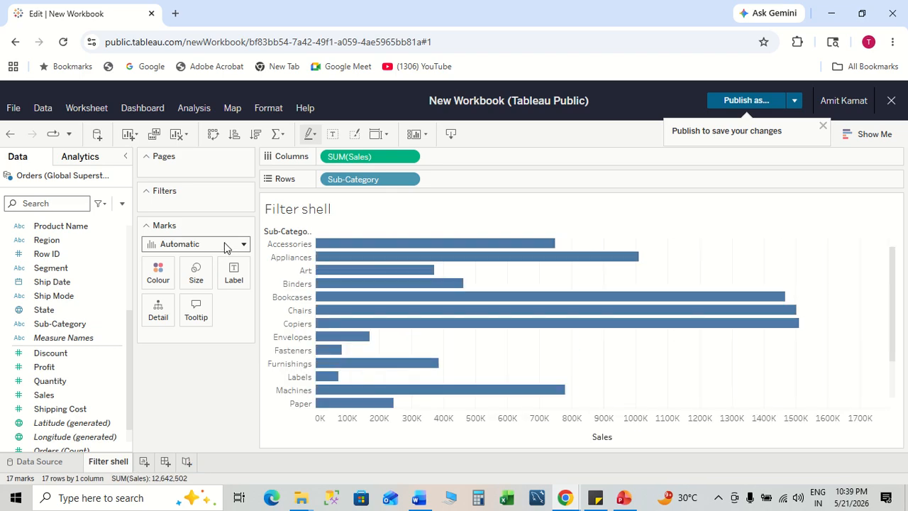
- Add a Sub-Category filter to the Filter shell sheet that keeps only Accessories, Appliances, Art, Binders and Bookcases
click(118, 325)
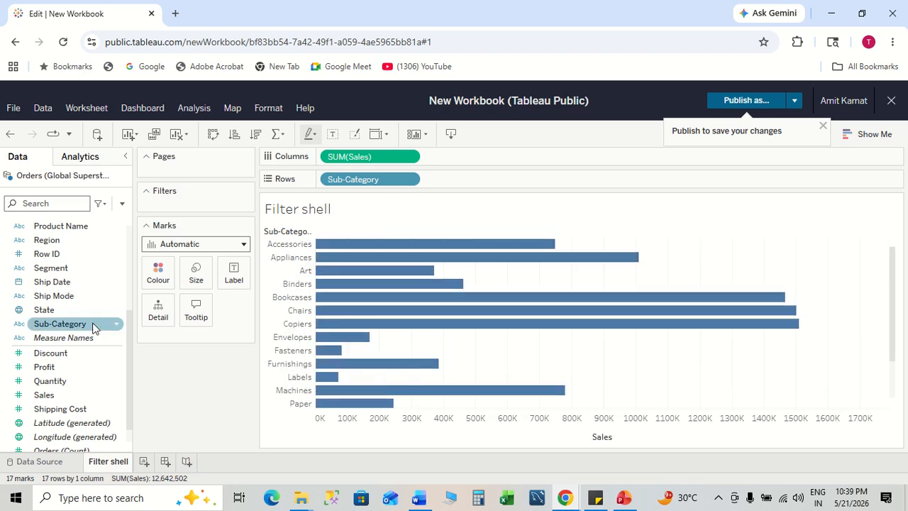
drag(93, 327, 198, 199)
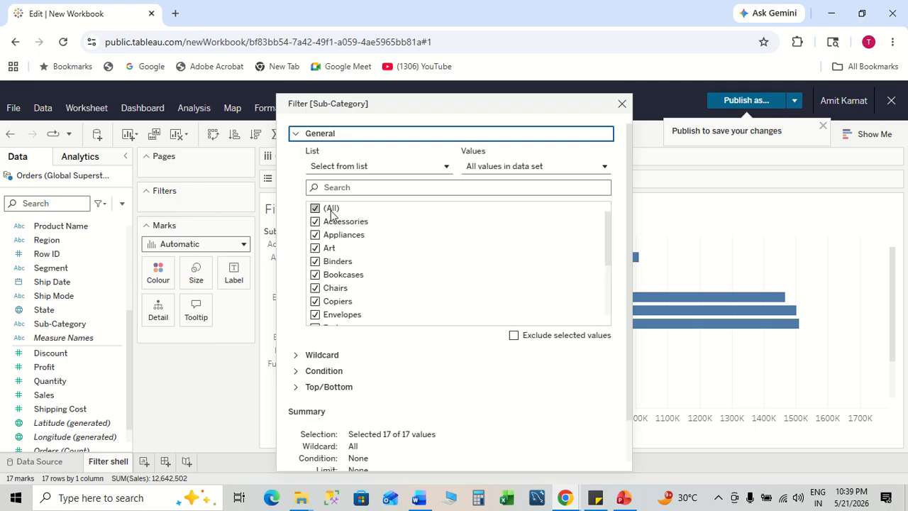
click(326, 211)
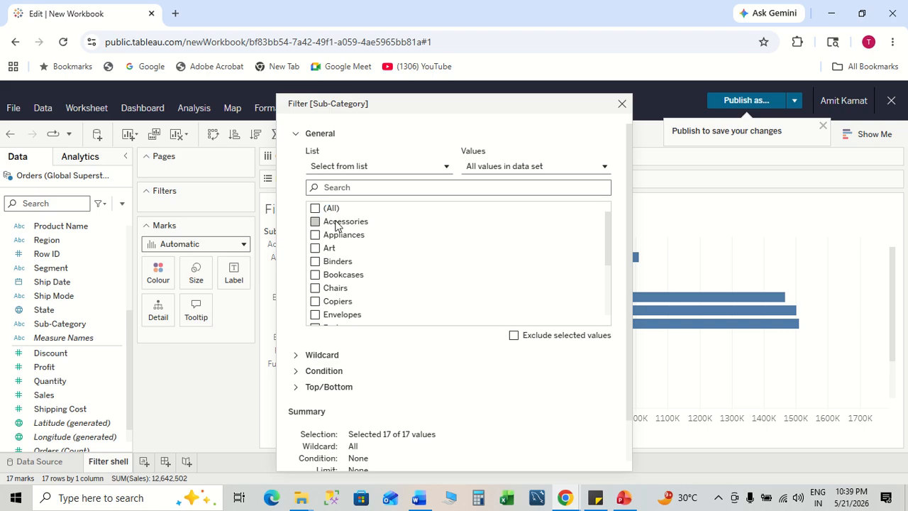
click(317, 222)
click(315, 234)
click(315, 248)
click(316, 263)
click(315, 276)
scroll(461, 400, down, 2)
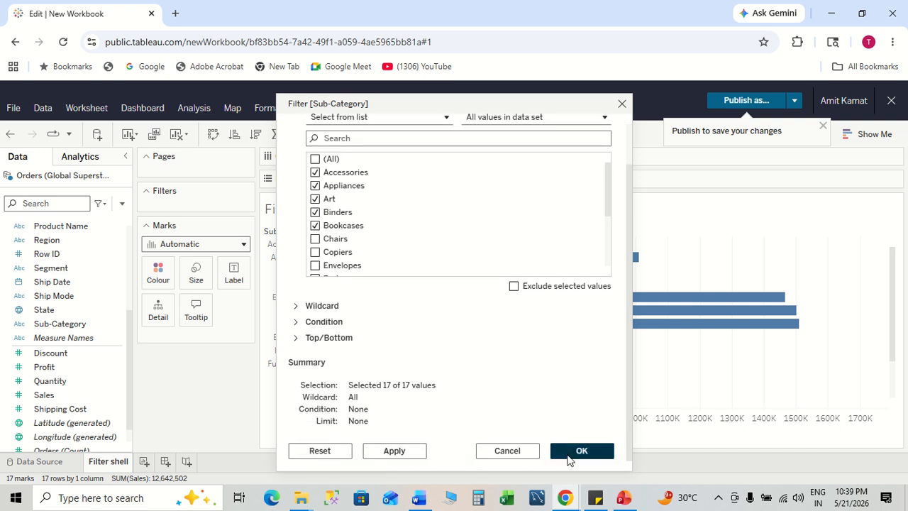
click(571, 454)
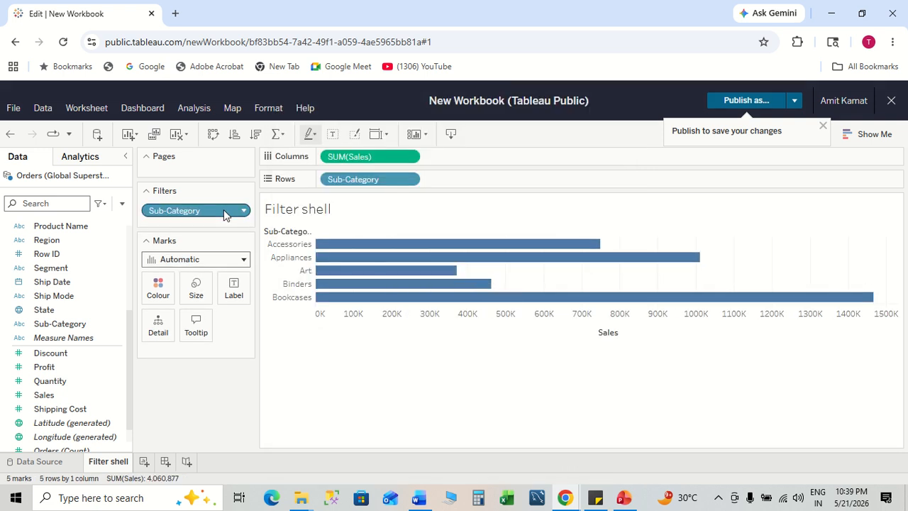
- Take the Sub-Category filter off the Filters shelf of the Filter shell sheet
right_click(204, 213)
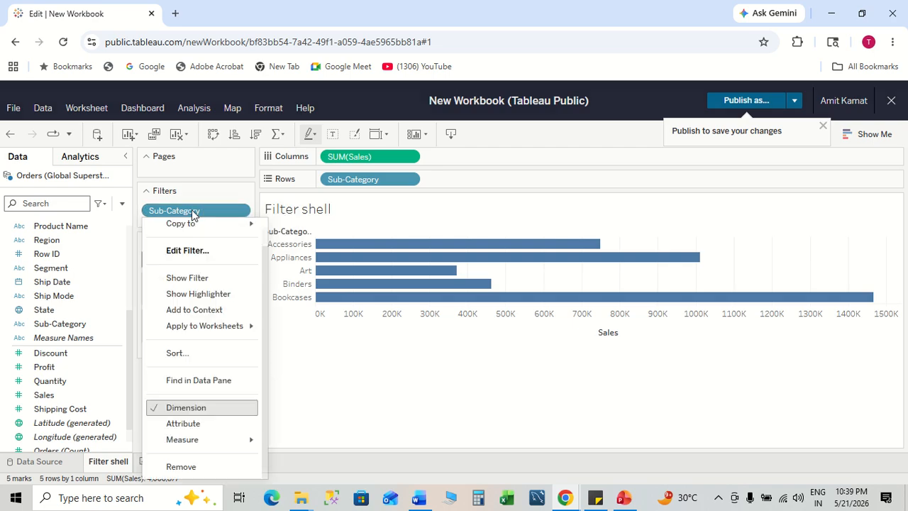
click(317, 414)
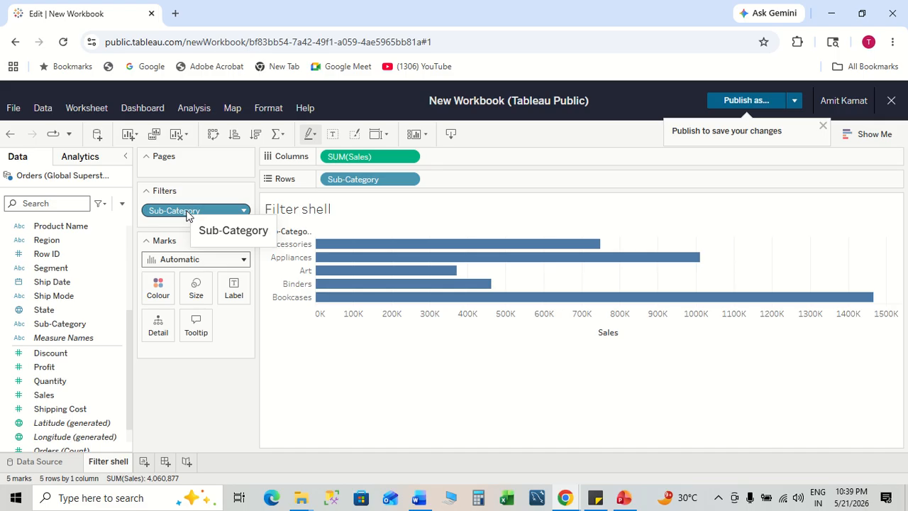
drag(188, 216, 197, 389)
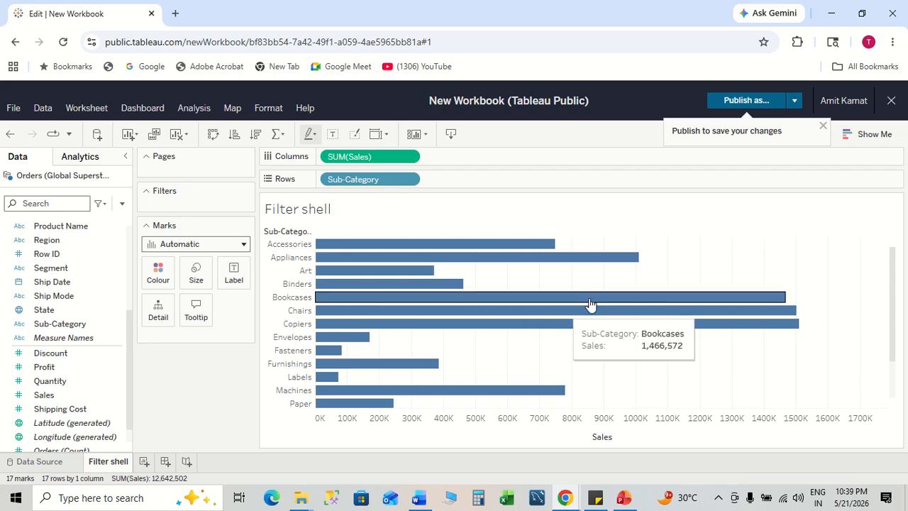
- Switch to the Word notes and highlight "interactive filters" in the "Ways of filtering" line
key(alt+Tab)
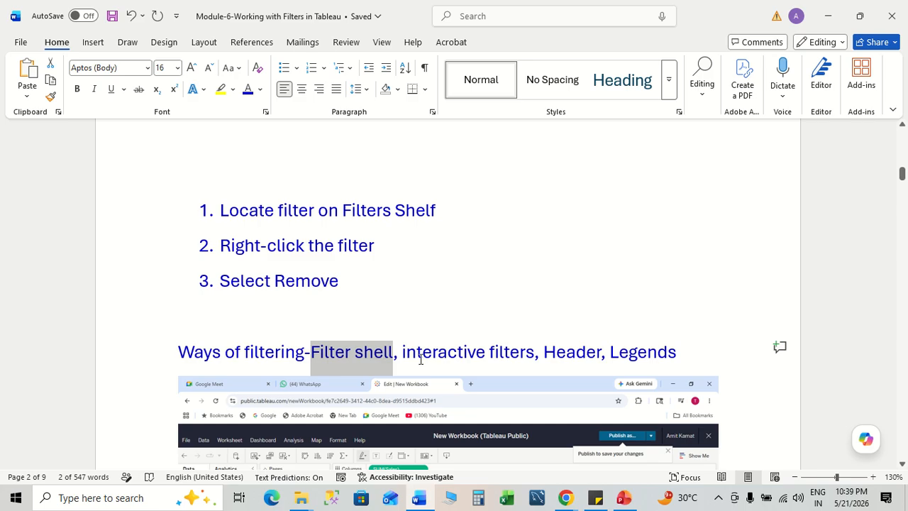
click(403, 352)
drag(402, 352, 522, 354)
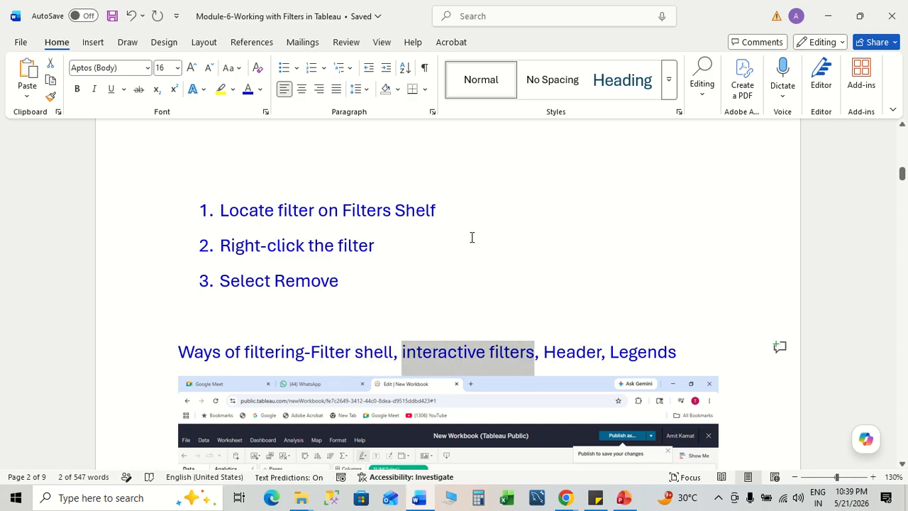
- Switch back to the Tableau workbook, add a new worksheet and rename it "interactive filters"
key(alt+Tab)
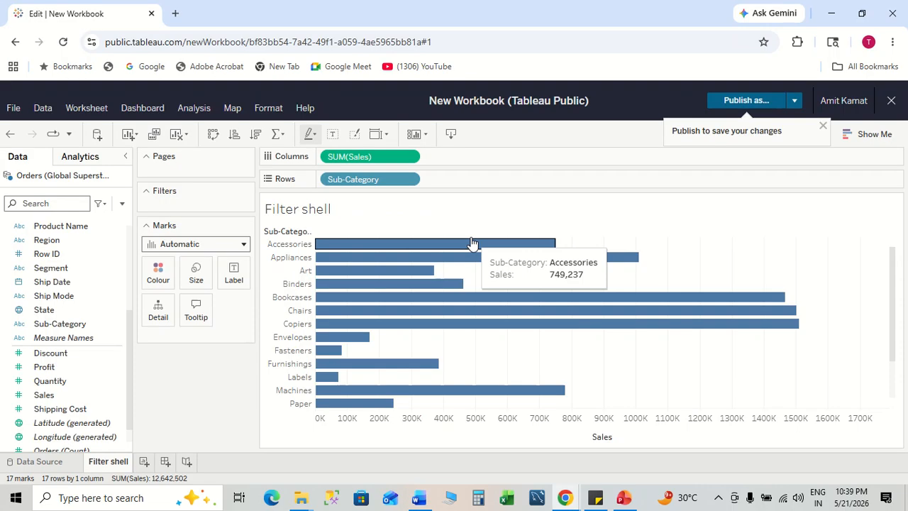
click(143, 462)
right_click(147, 471)
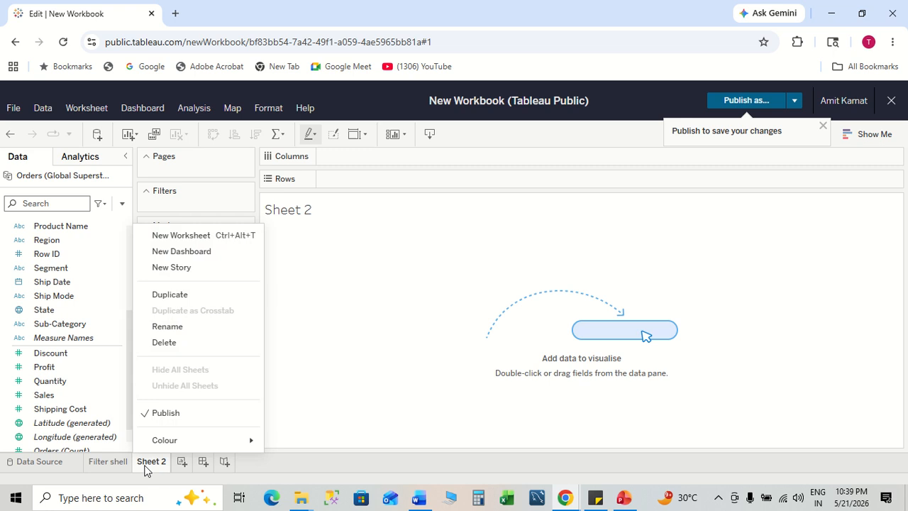
click(190, 325)
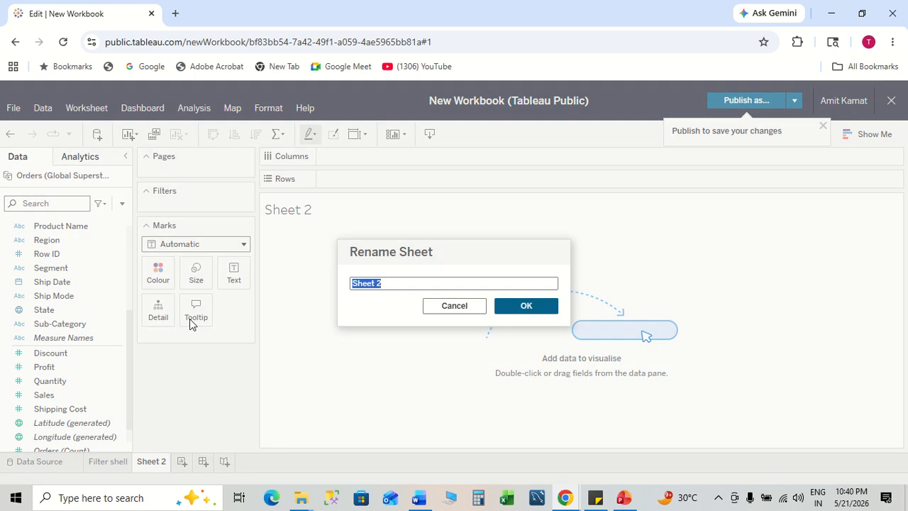
text(interactive filters)
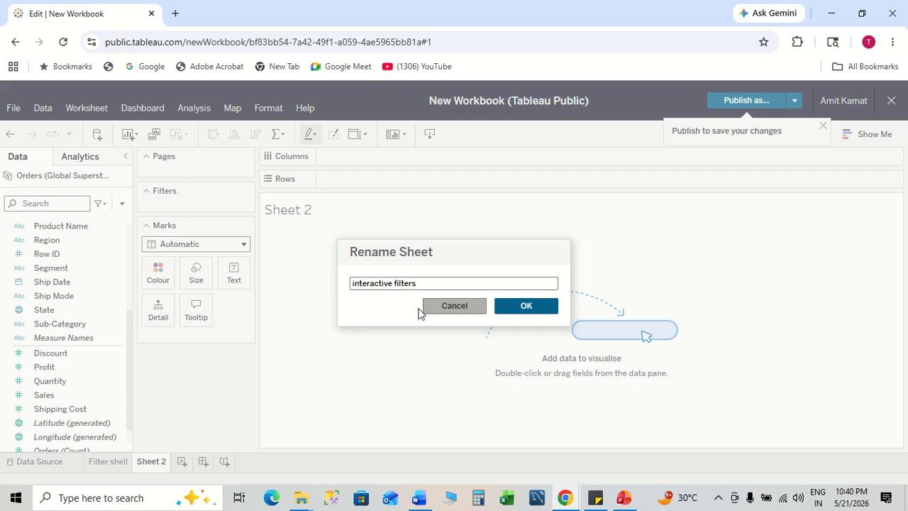
click(517, 305)
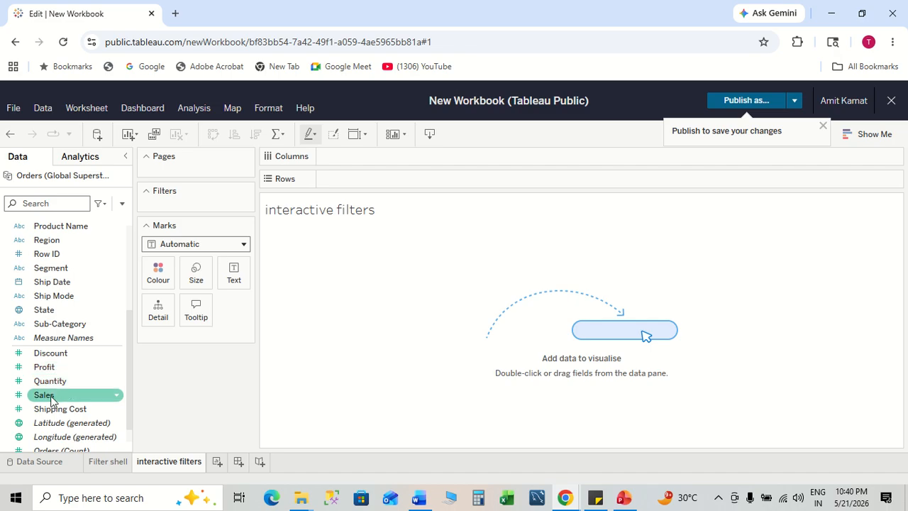
- Build a bar chart on the new sheet with Sales on Columns and Sub-Category on Rows
drag(53, 396, 375, 155)
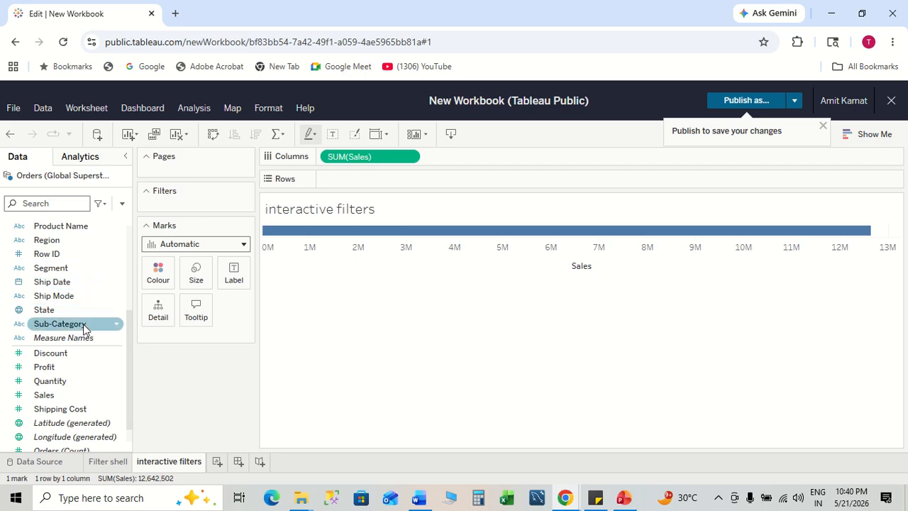
drag(84, 323, 392, 179)
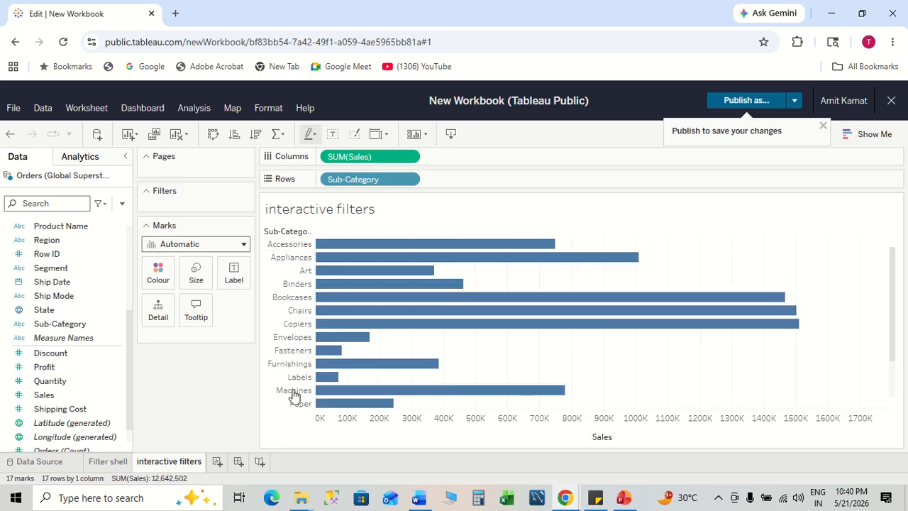
mouse_move(374, 261)
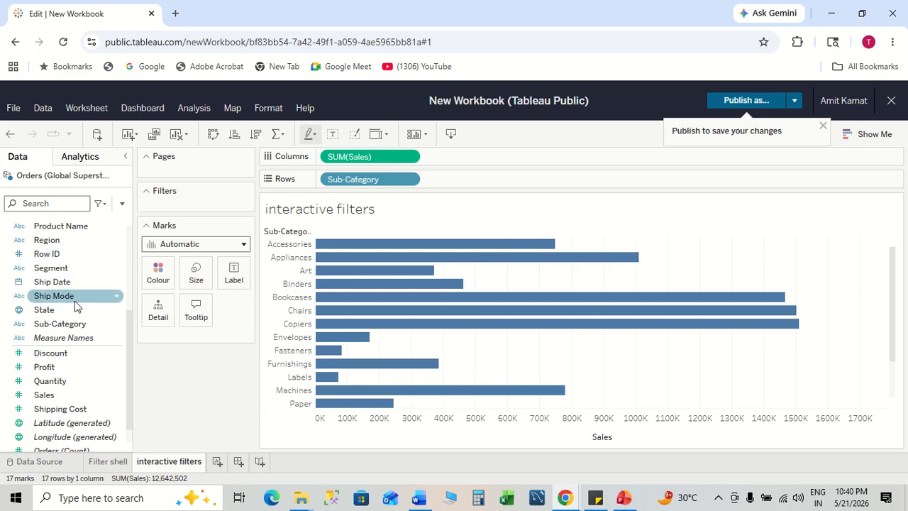
- Add Sub-Category to the Filters shelf of the interactive filters sheet with all values selected
drag(60, 323, 187, 200)
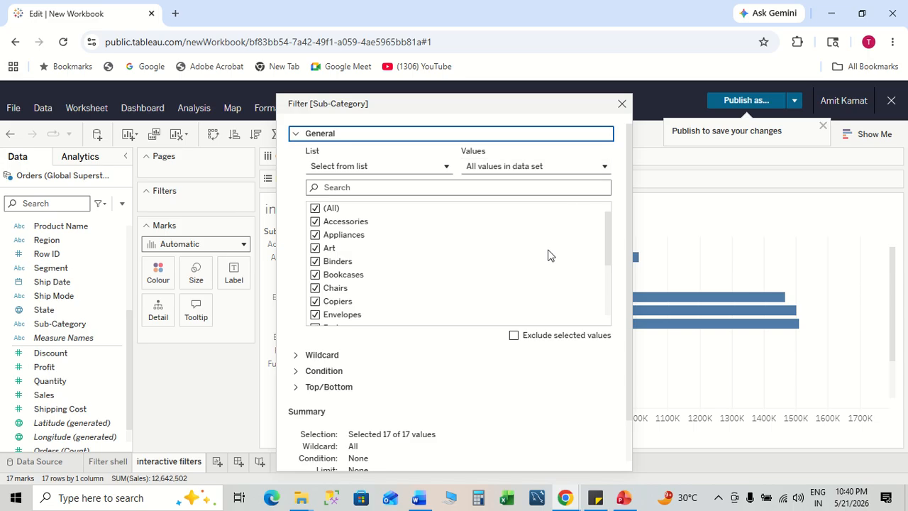
scroll(628, 324, down, 2)
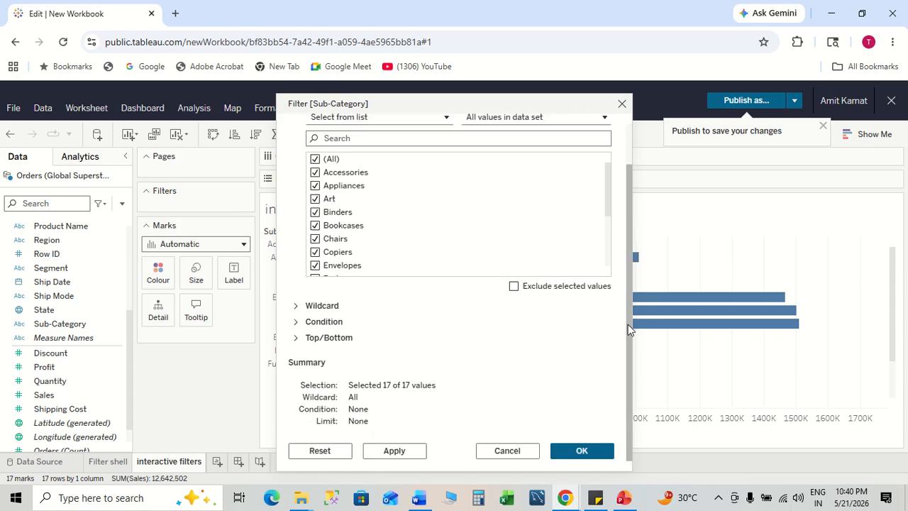
click(587, 452)
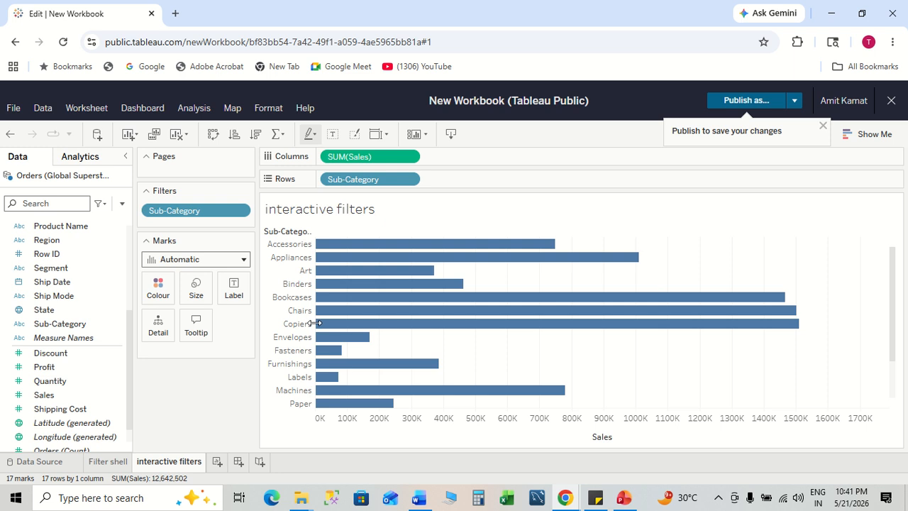
- Look through all the chart's sub-categories and show the interactive control for the Sub-Category filter
scroll(323, 368, down, 2)
scroll(324, 373, up, 2)
scroll(294, 348, down, 2)
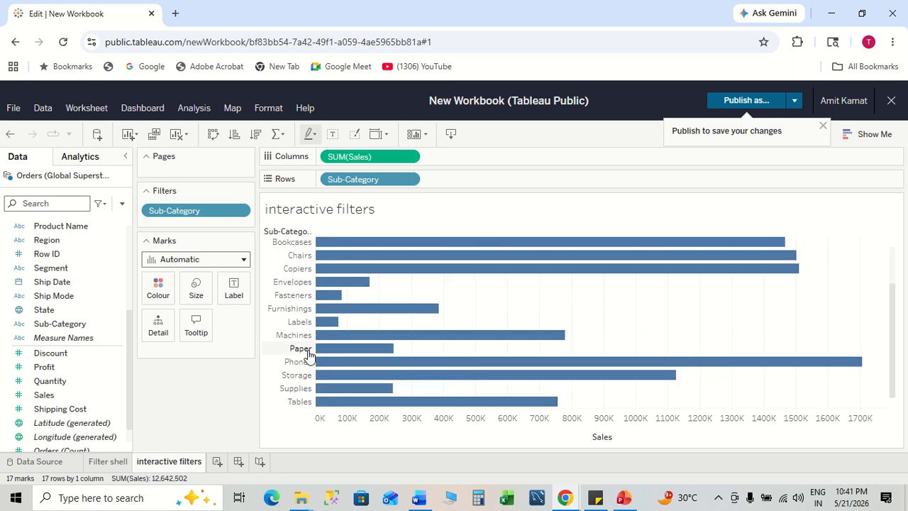
scroll(309, 354, up, 2)
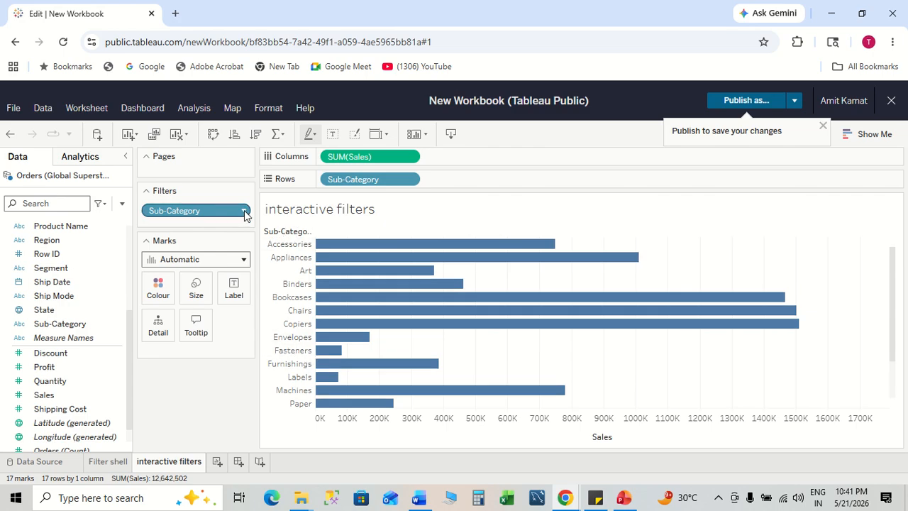
click(244, 213)
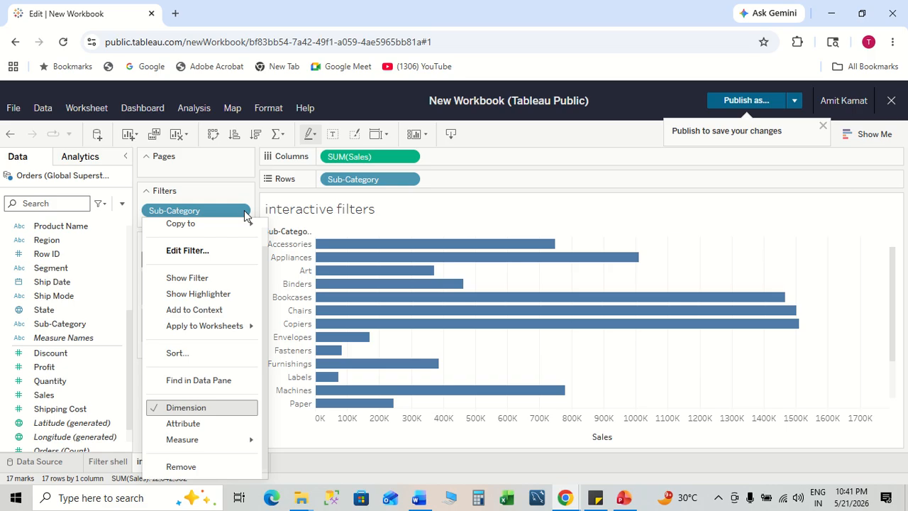
mouse_move(221, 234)
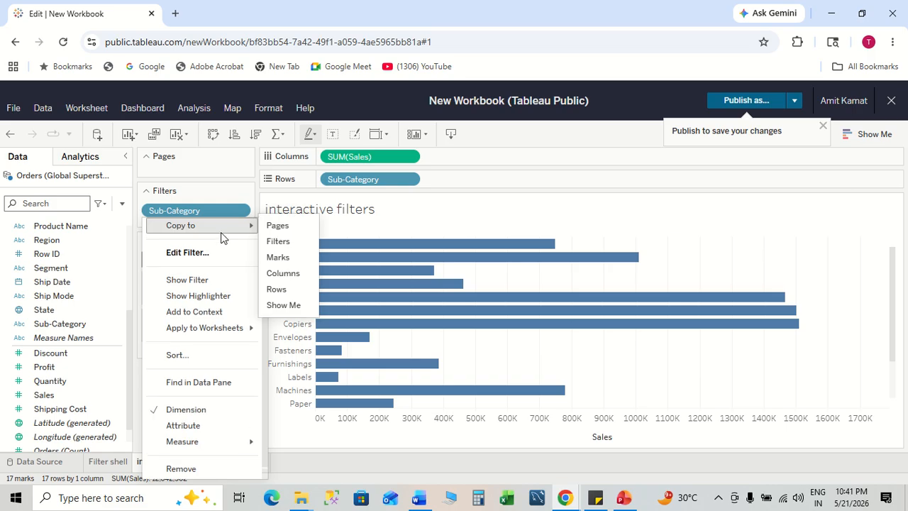
click(203, 282)
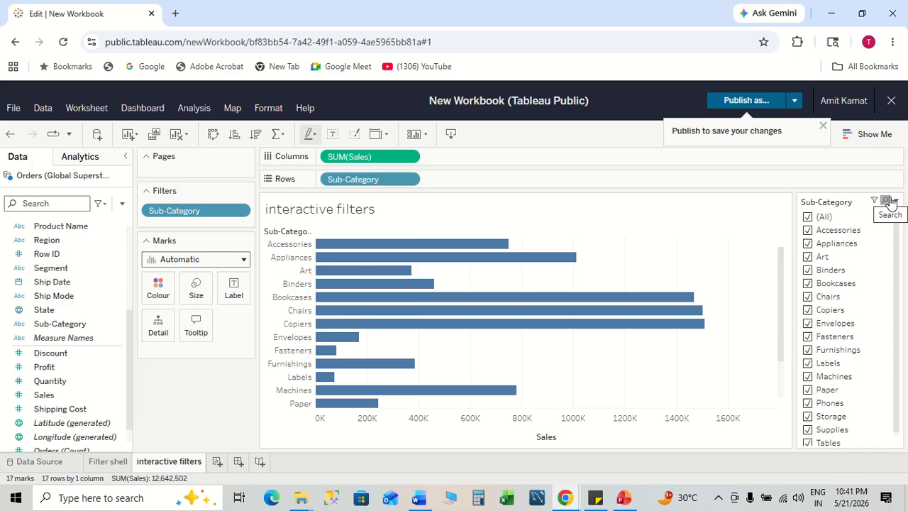
- Clear all values in the interactive Sub-Category filter and include only Appliances, Chairs, Furnishings and Phones
click(808, 215)
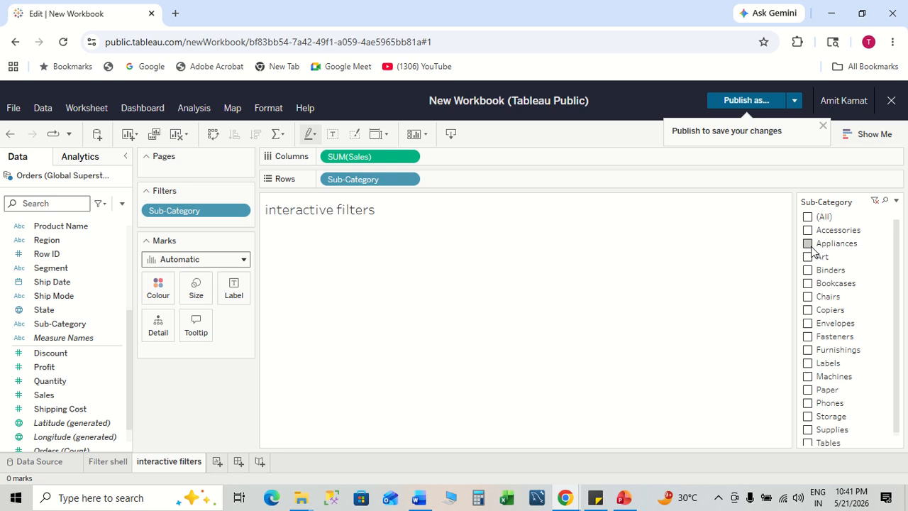
click(808, 244)
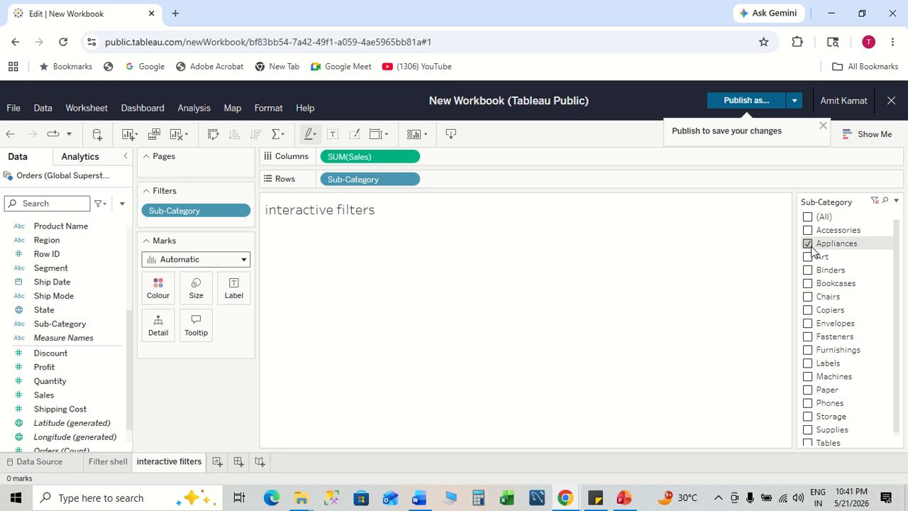
click(809, 298)
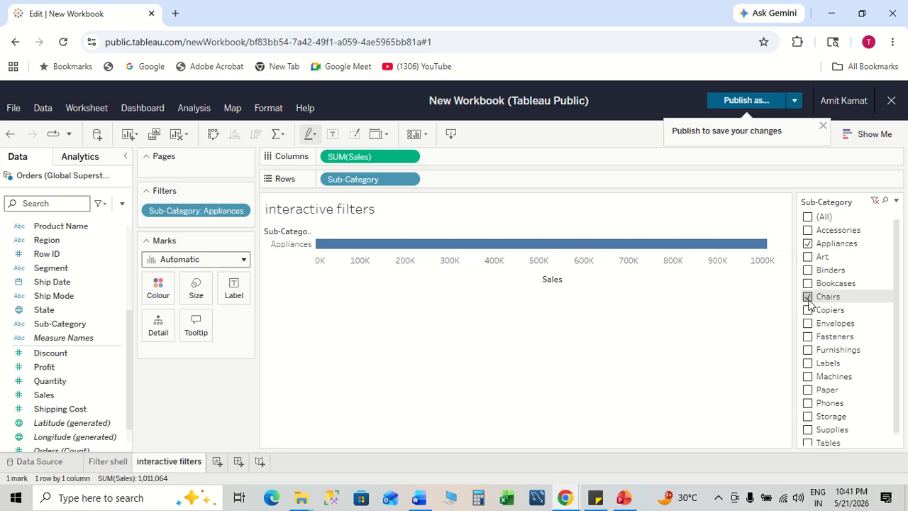
click(809, 350)
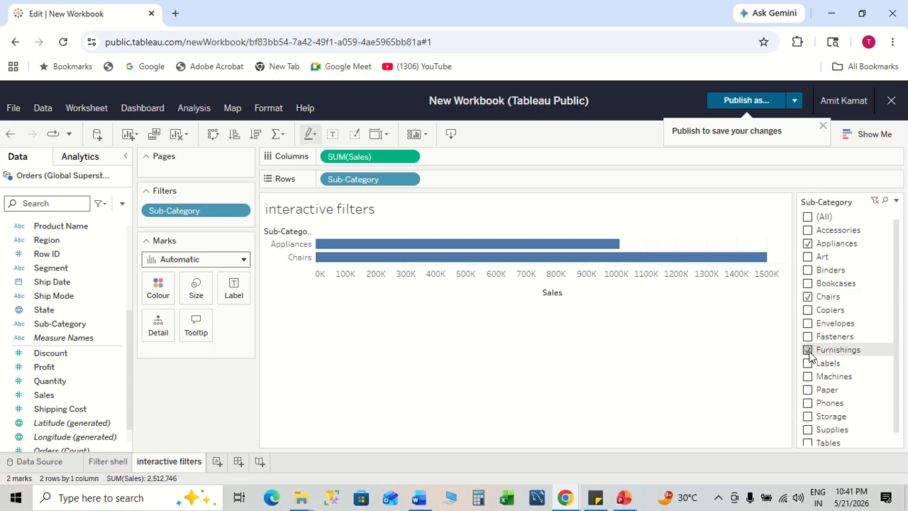
click(808, 403)
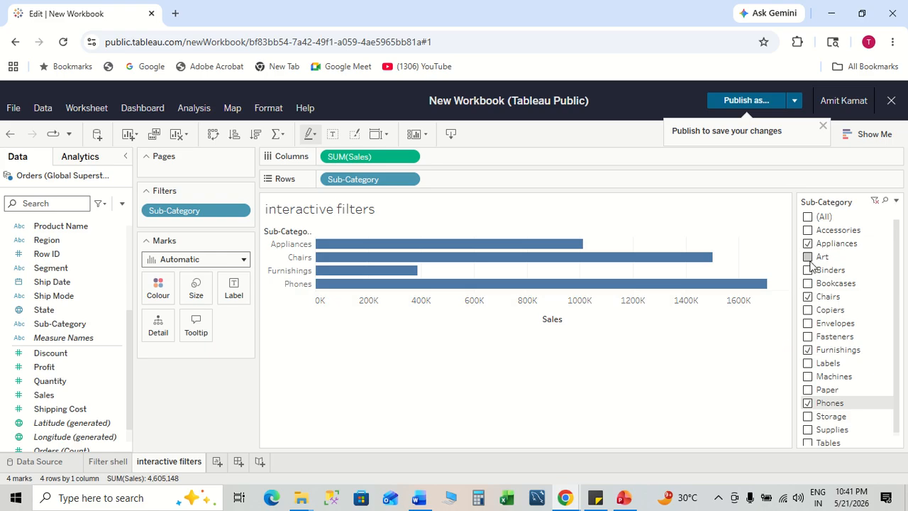
- Exclude Chairs and include Bookcases and Machines in the interactive Sub-Category filter
click(807, 297)
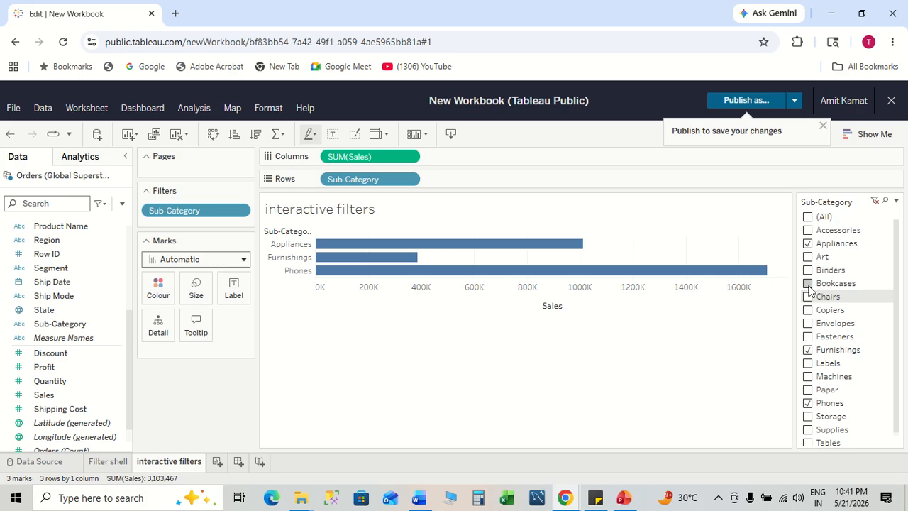
click(808, 283)
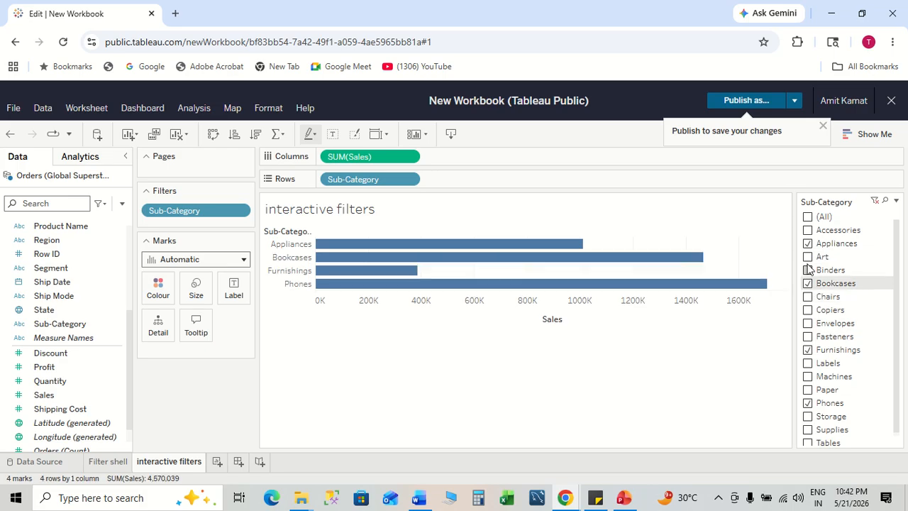
click(808, 377)
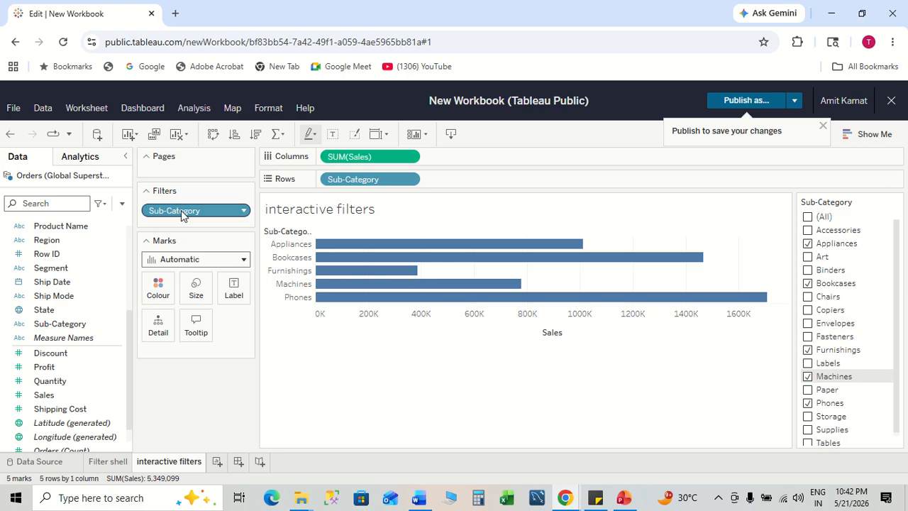
- Remove the Sub-Category filter from the interactive filters sheet
drag(181, 210, 178, 392)
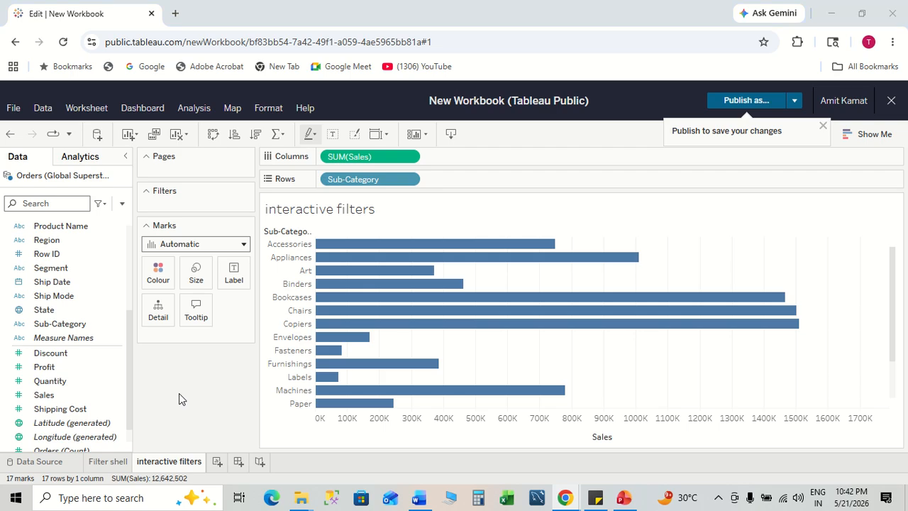
- Switch to the Word notes, highlight Header in the ways-of-filtering line, and return to the Tableau workbook
key(alt+Tab)
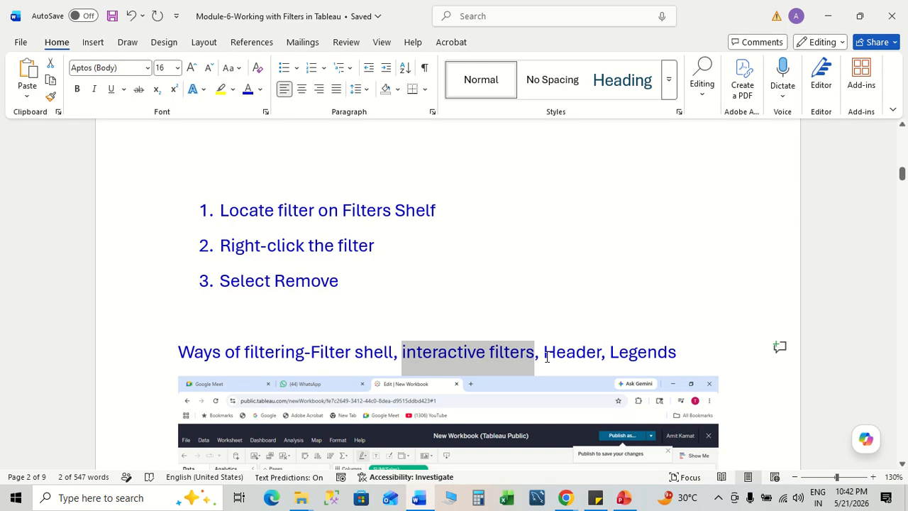
drag(545, 357, 601, 357)
click(651, 294)
key(alt+Tab)
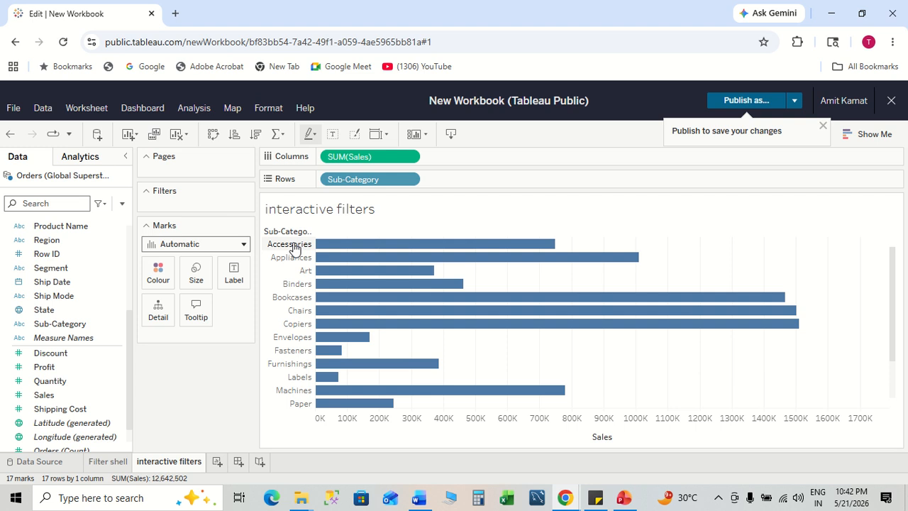
- Keep only the Accessories, Binders and Envelopes row headers in the chart, and narrow it further to Accessories alone
click(295, 245)
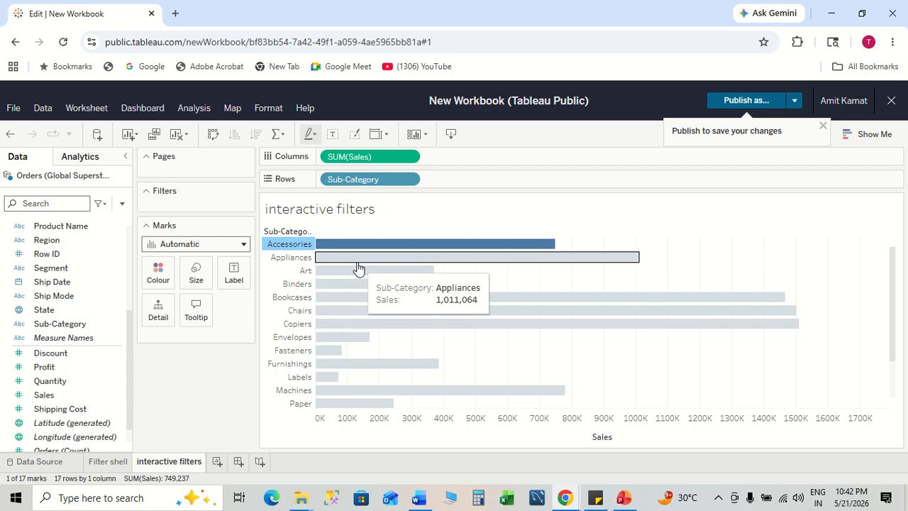
click(304, 245)
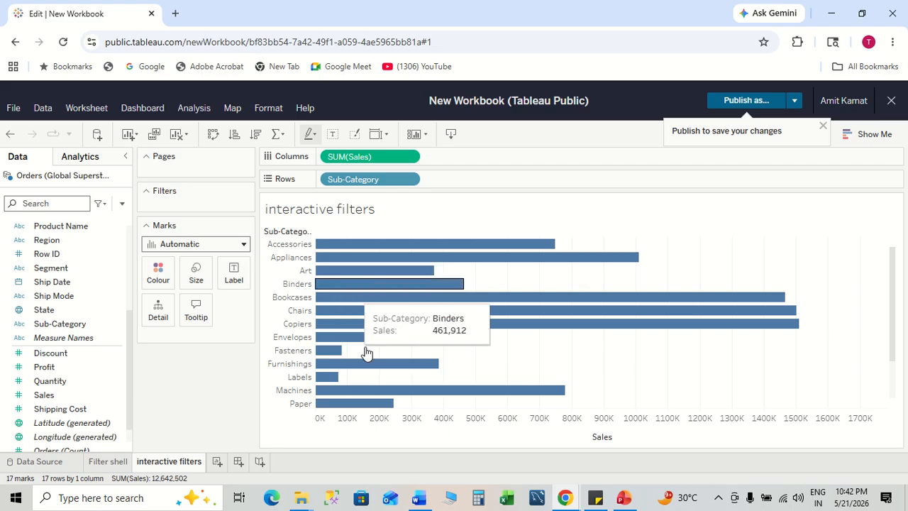
click(291, 244)
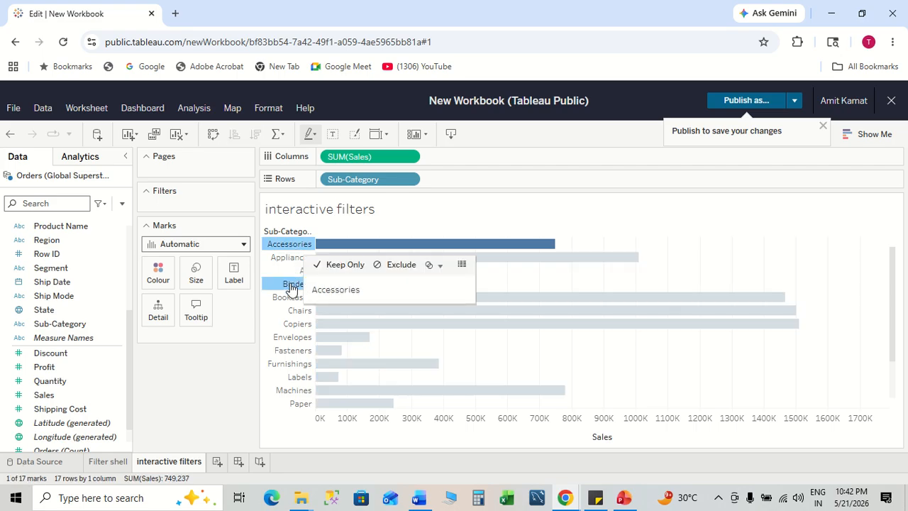
ctrl+click(290, 284)
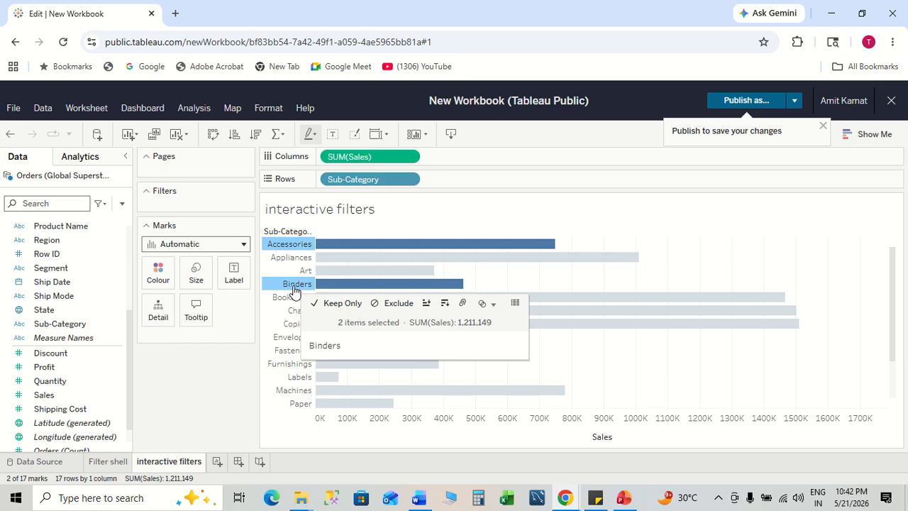
ctrl+click(288, 339)
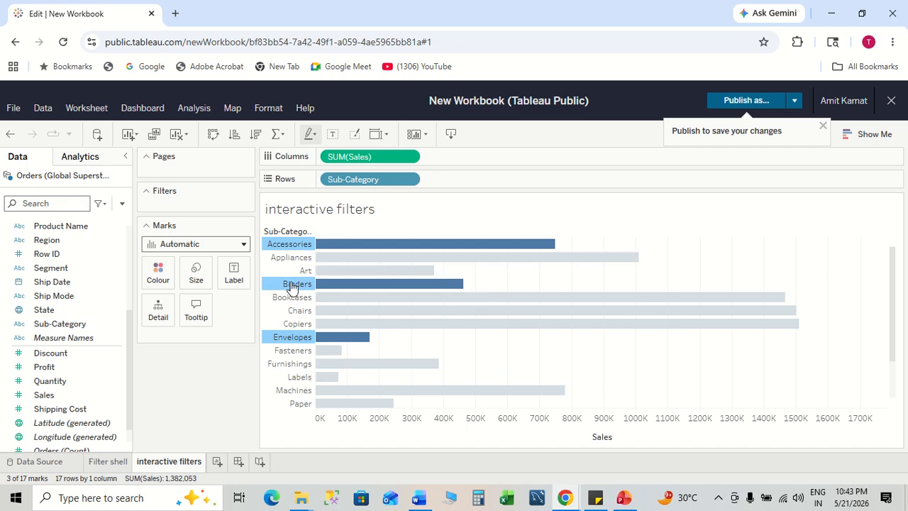
mouse_move(292, 285)
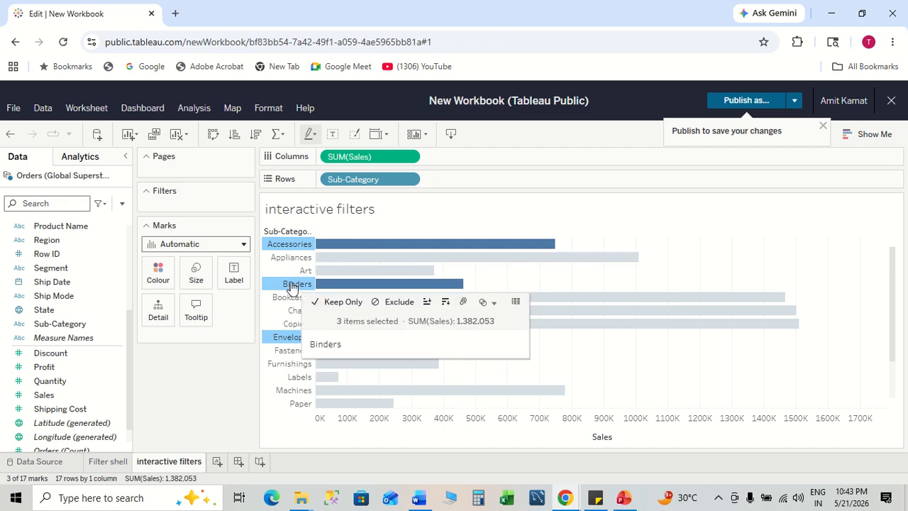
click(347, 307)
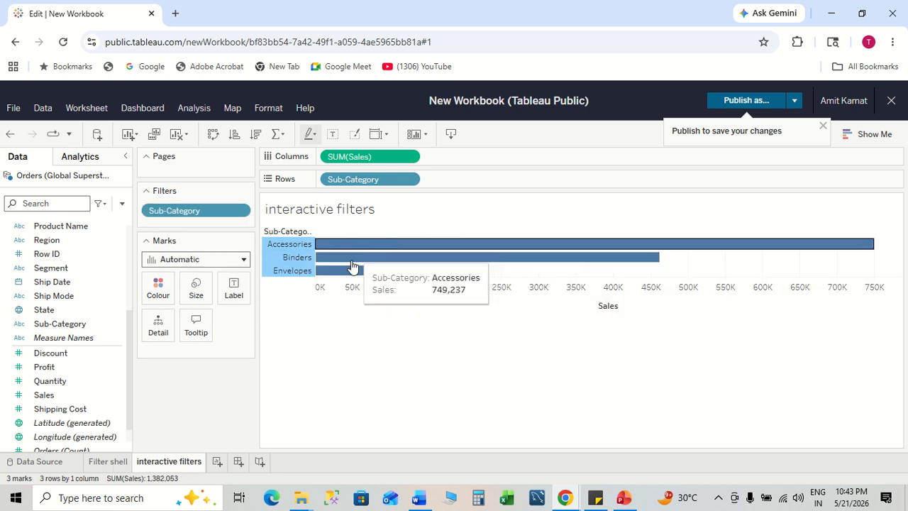
mouse_move(349, 260)
mouse_move(387, 276)
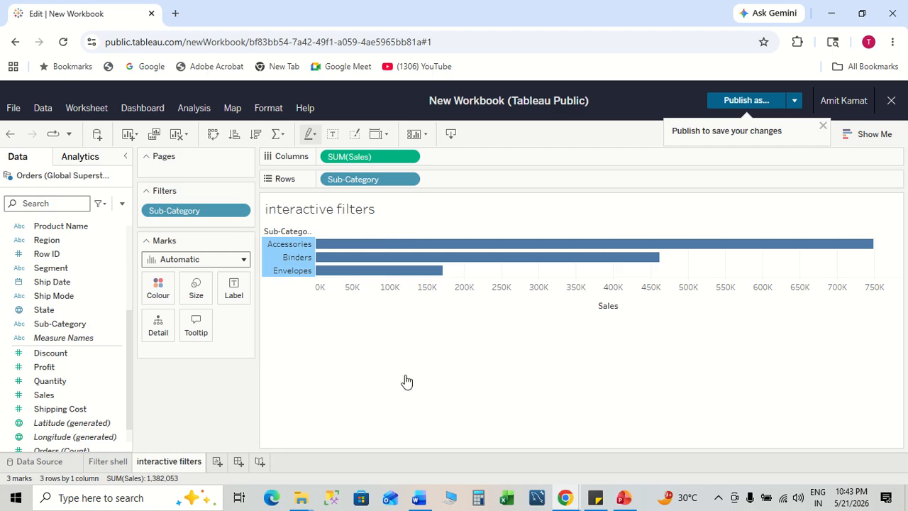
click(296, 248)
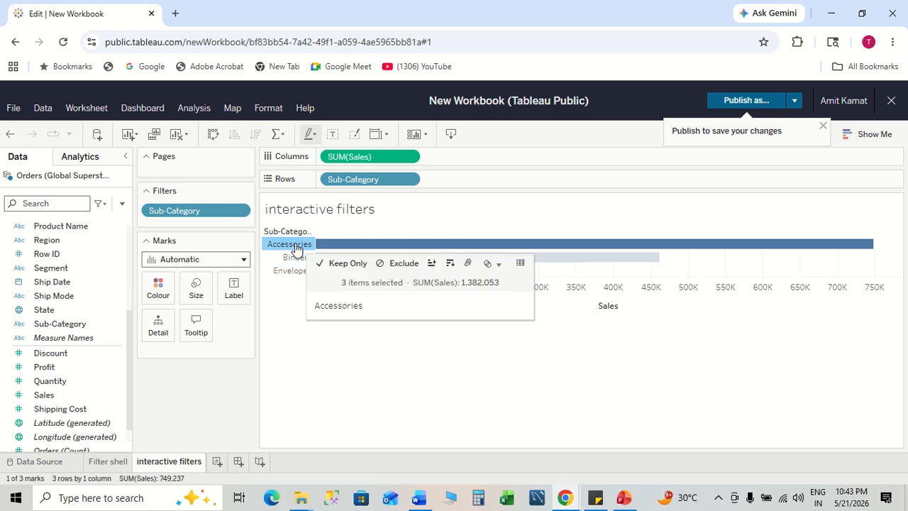
click(330, 264)
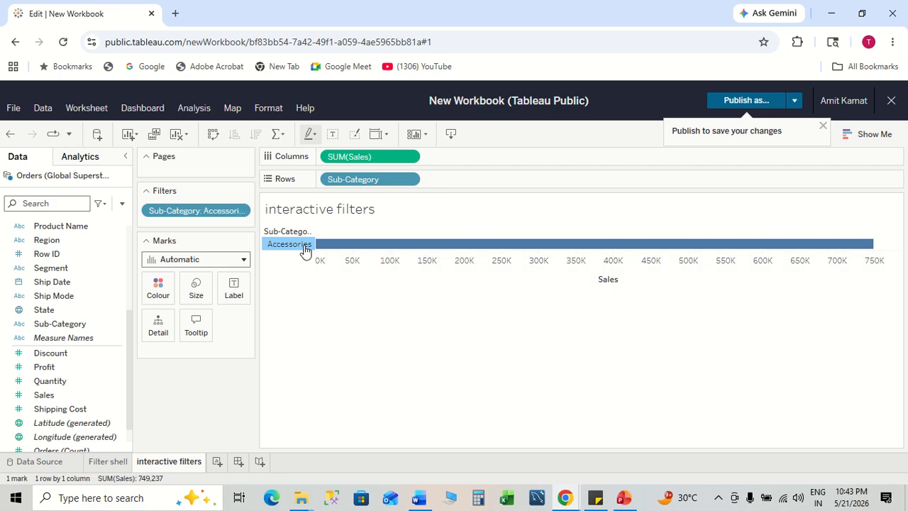
- Exclude Accessories through its row header and remove the Sub-Category filter from the sheet
mouse_move(305, 248)
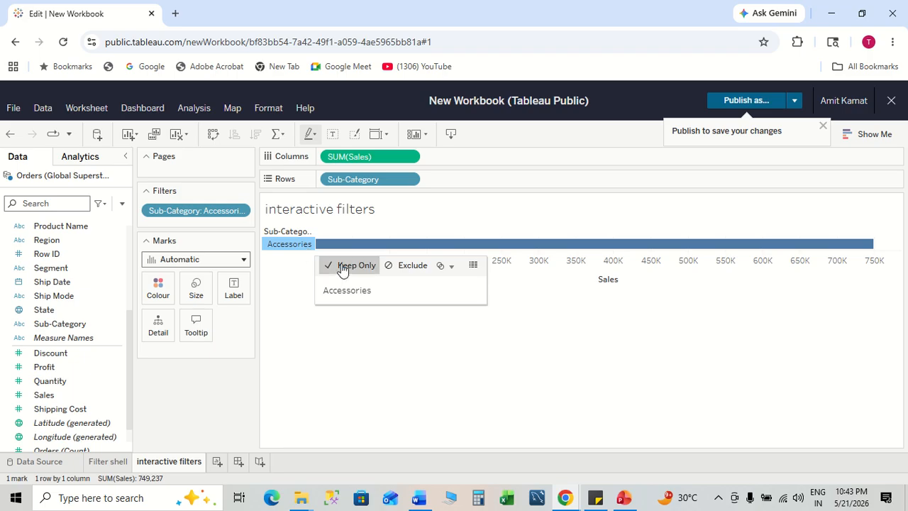
click(392, 266)
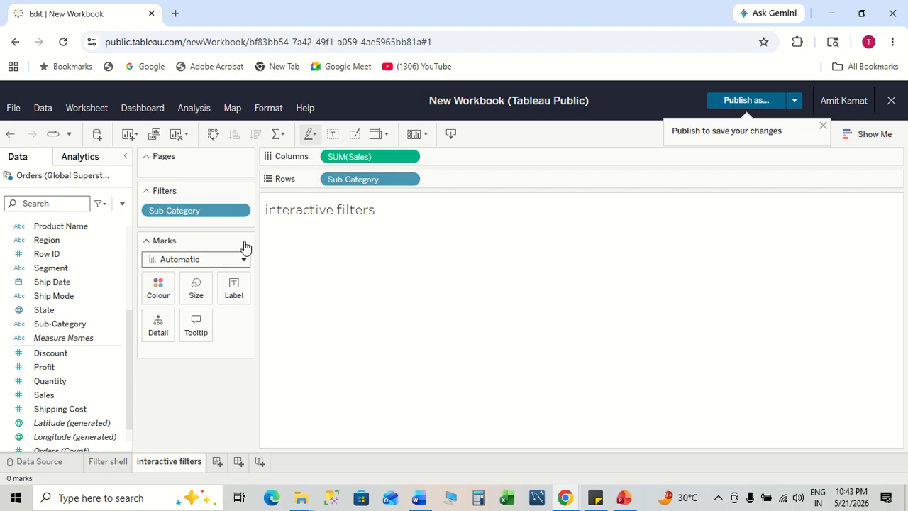
drag(205, 210, 51, 267)
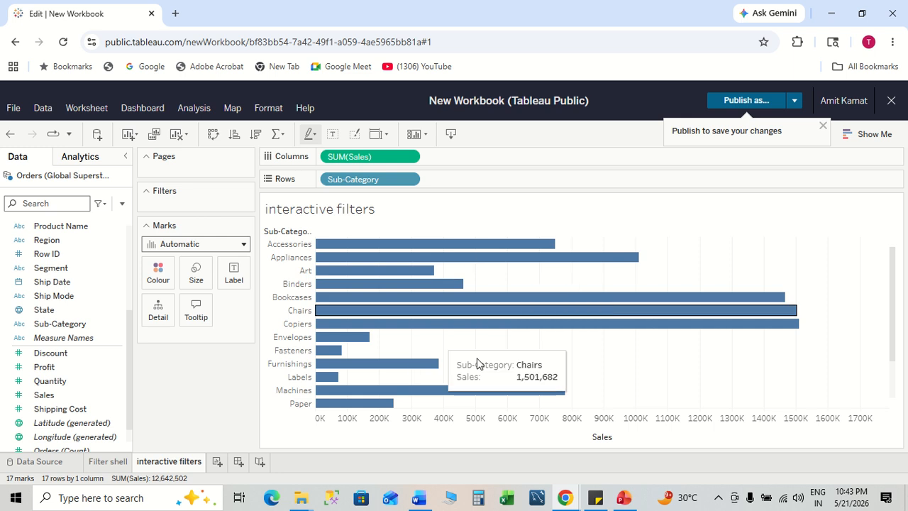
- Switch to the Word notes, highlight Legends in the ways-of-filtering line, and return to the Tableau workbook
key(alt+Tab)
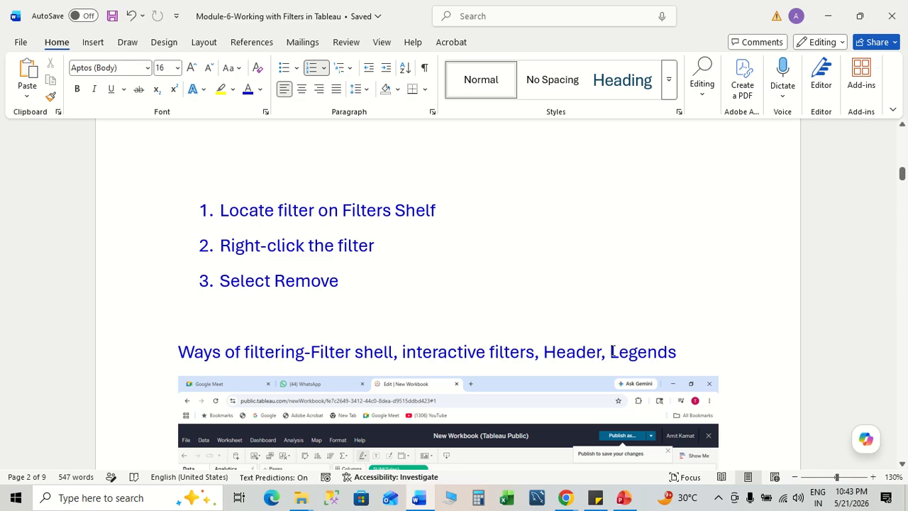
drag(611, 351, 678, 352)
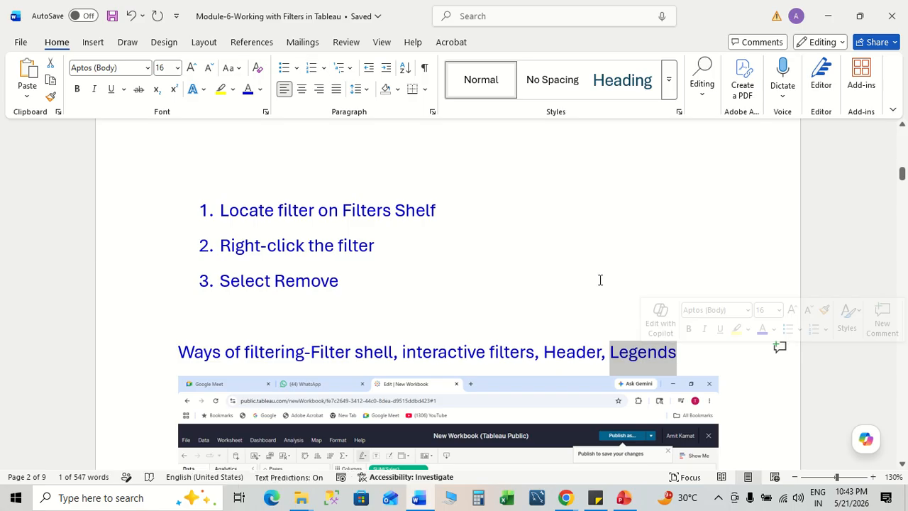
key(alt+Tab)
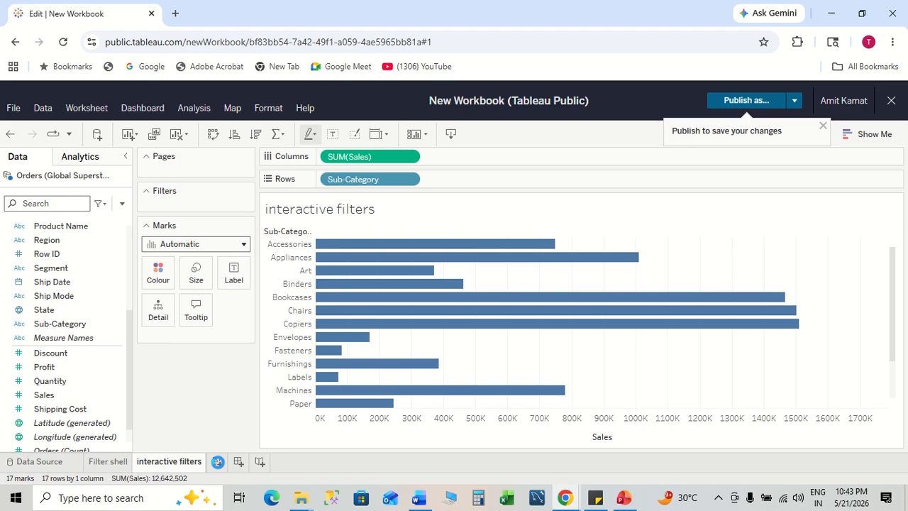
- Add a new worksheet and rename it Legends
click(218, 462)
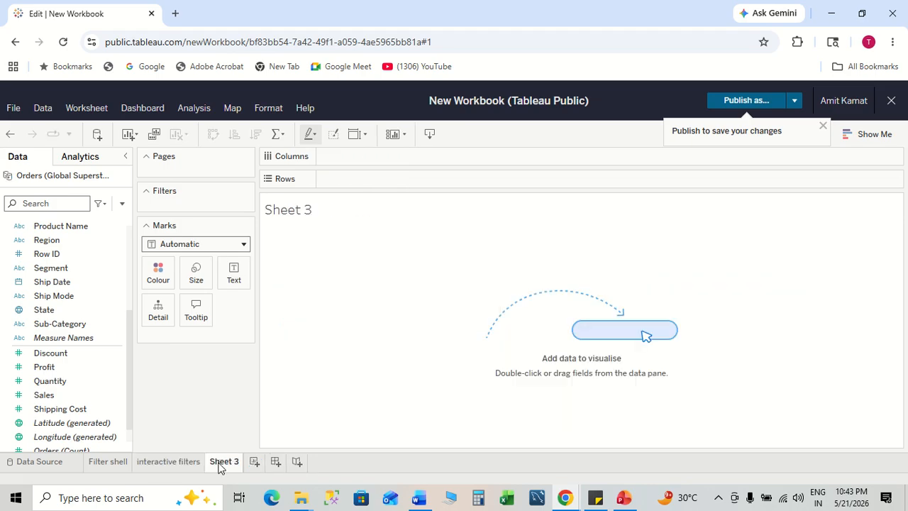
right_click(220, 466)
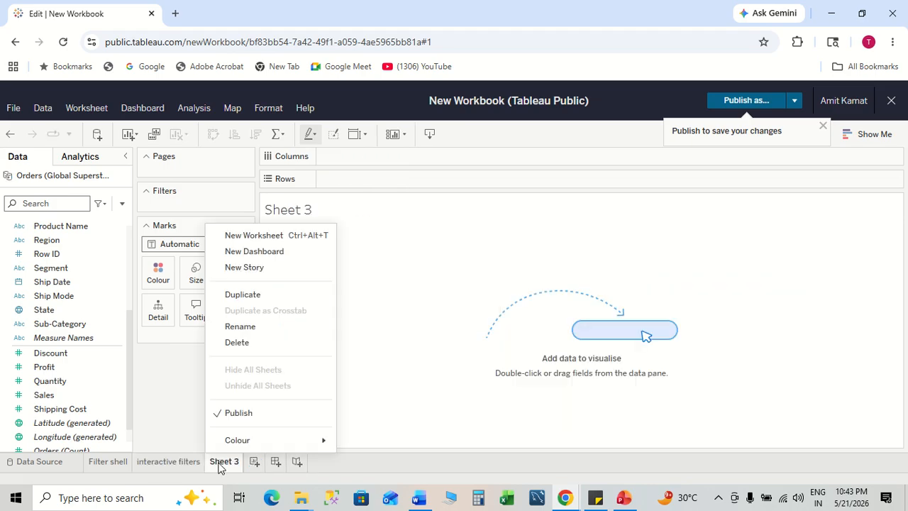
click(252, 327)
text(Legends)
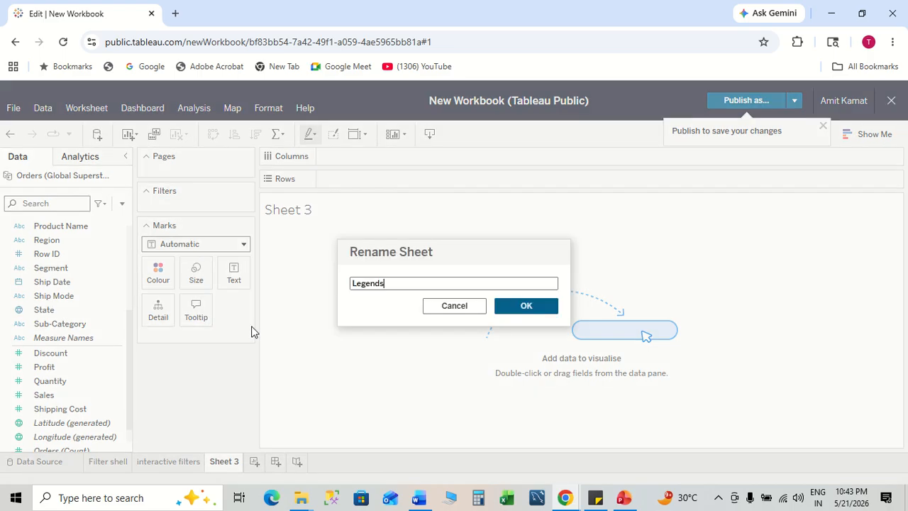
click(524, 311)
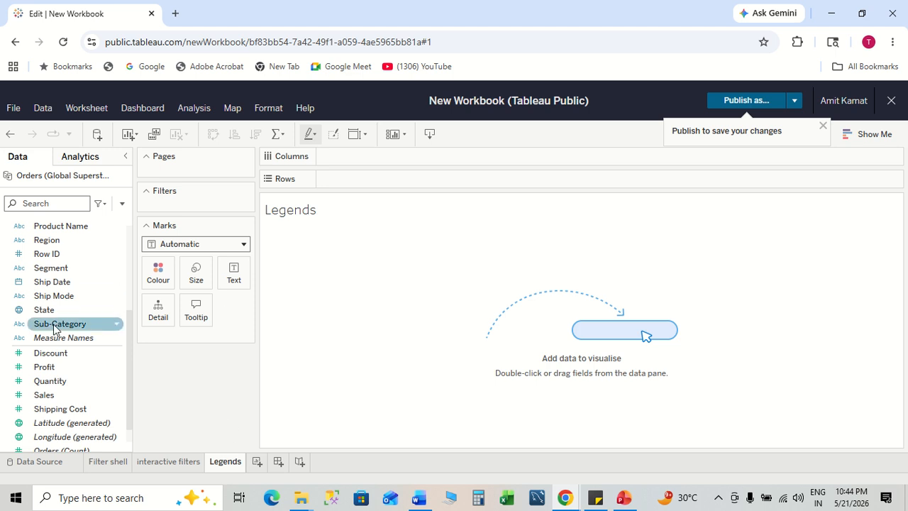
- Build a bar chart on the Legends sheet with Sales on Columns and Sub-Category on Rows
scroll(85, 324, up, 5)
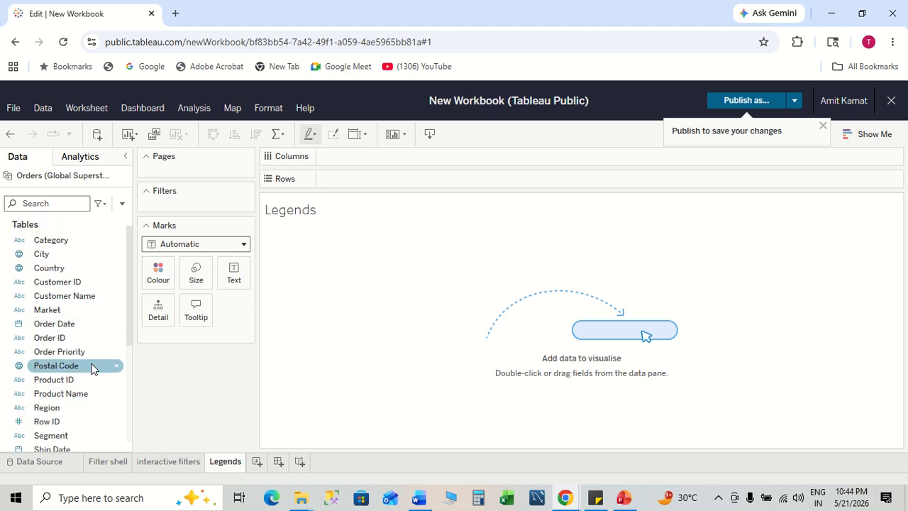
scroll(91, 365, down, 5)
drag(70, 373, 392, 155)
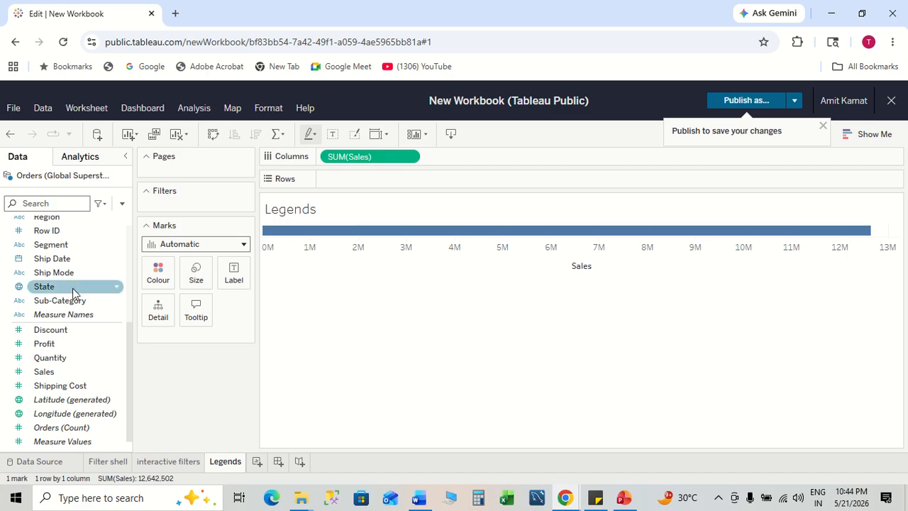
drag(71, 305, 390, 178)
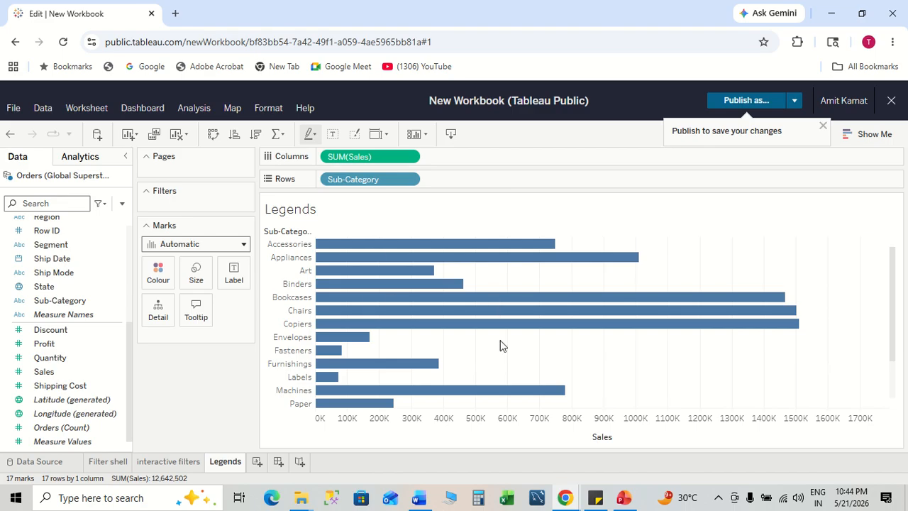
mouse_move(442, 261)
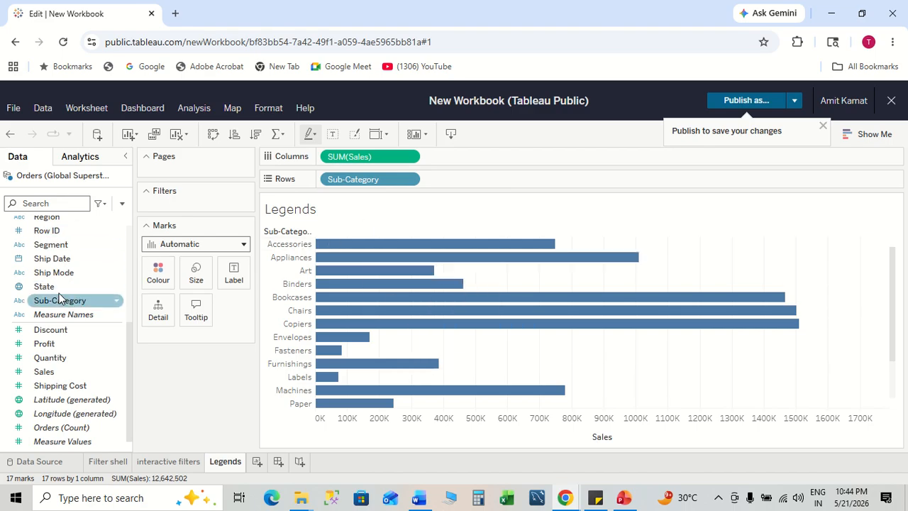
- Colour the bars by Category and remove Category from the marks again
scroll(74, 276, up, 5)
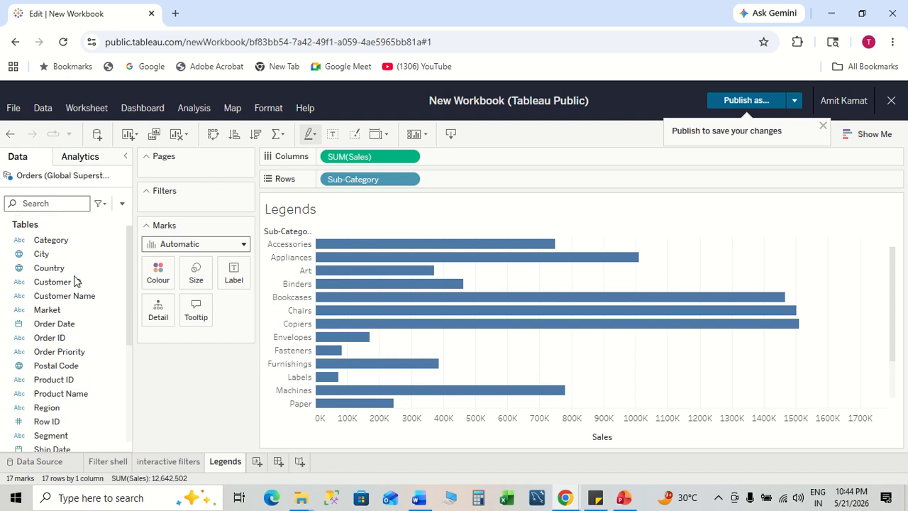
click(54, 242)
drag(54, 243, 159, 271)
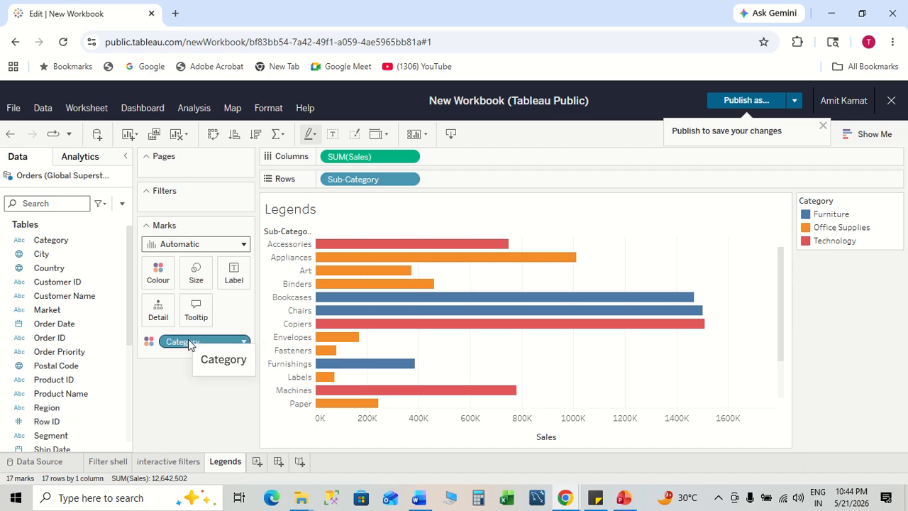
drag(192, 352, 55, 333)
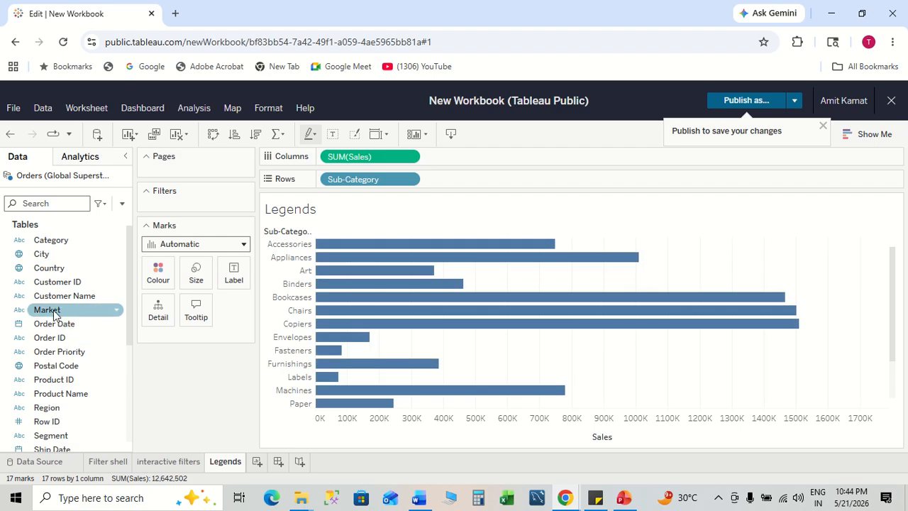
- Colour the bars by Market and inspect the market segments of the Accessories and Appliances bars
click(54, 311)
drag(55, 313, 158, 273)
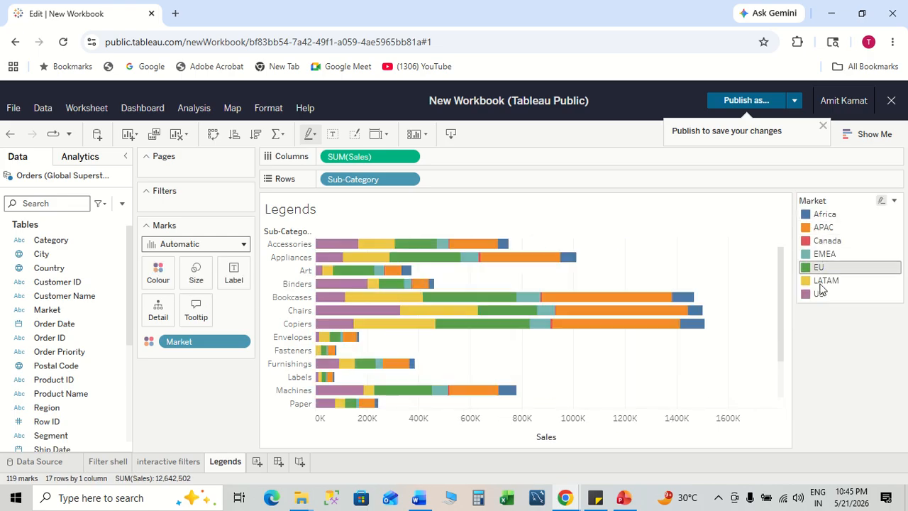
mouse_move(504, 247)
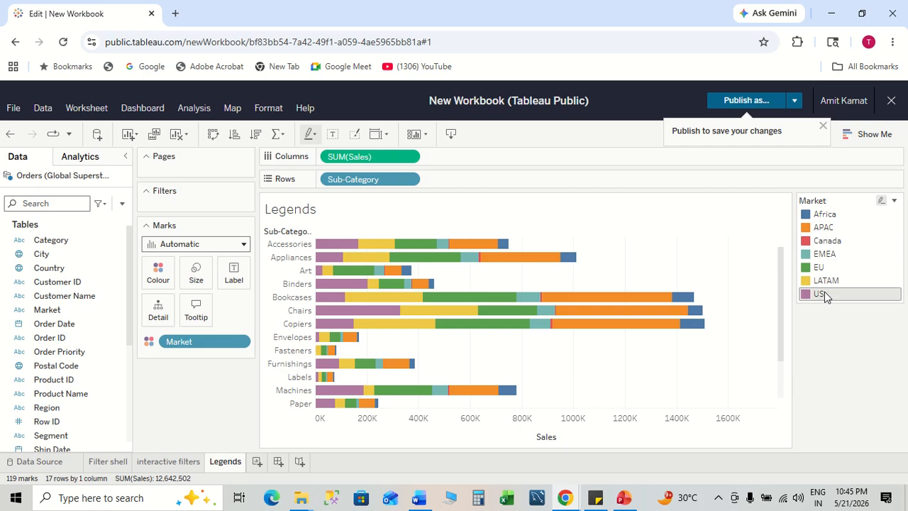
mouse_move(348, 247)
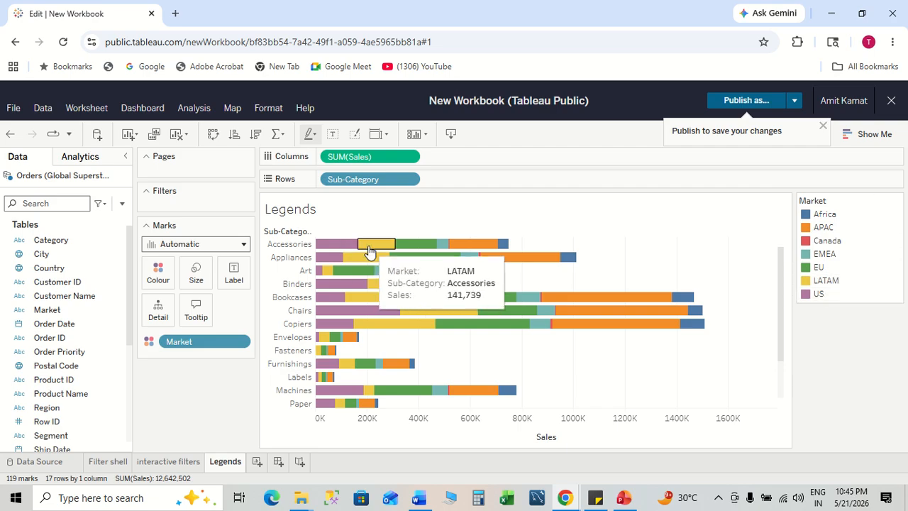
mouse_move(417, 248)
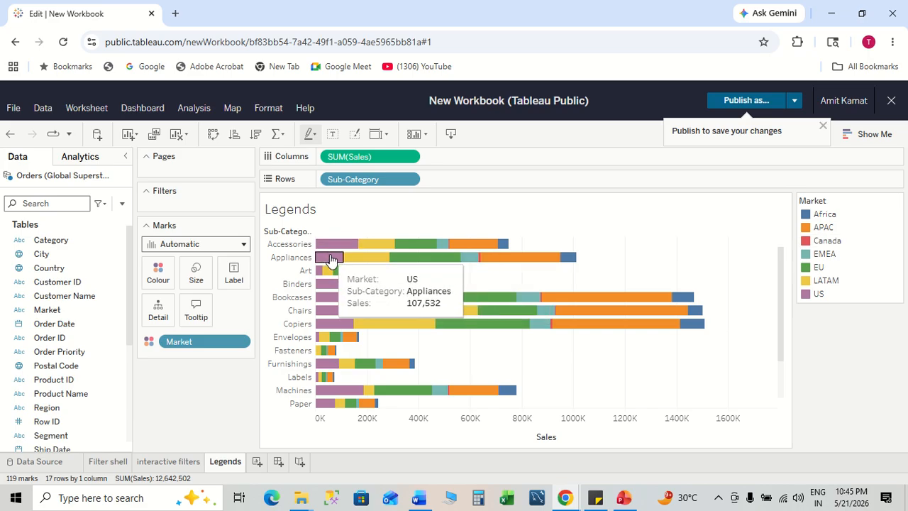
mouse_move(368, 263)
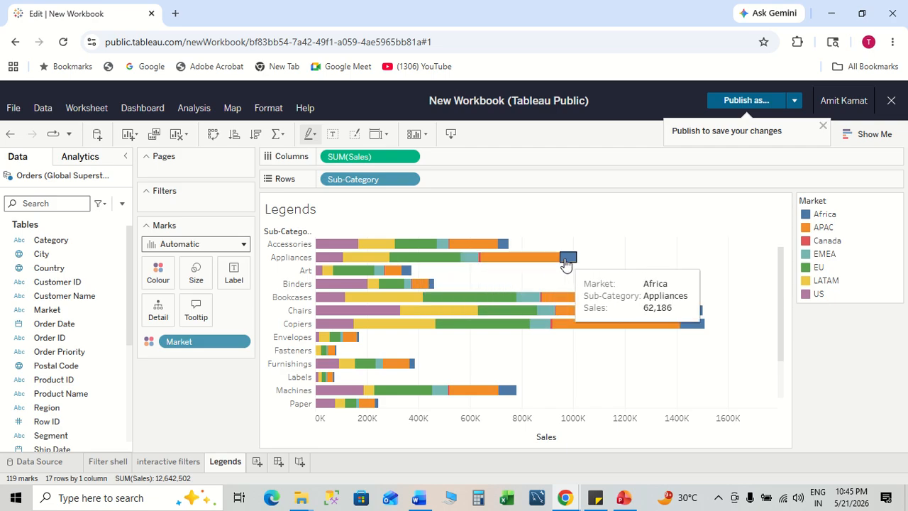
mouse_move(323, 265)
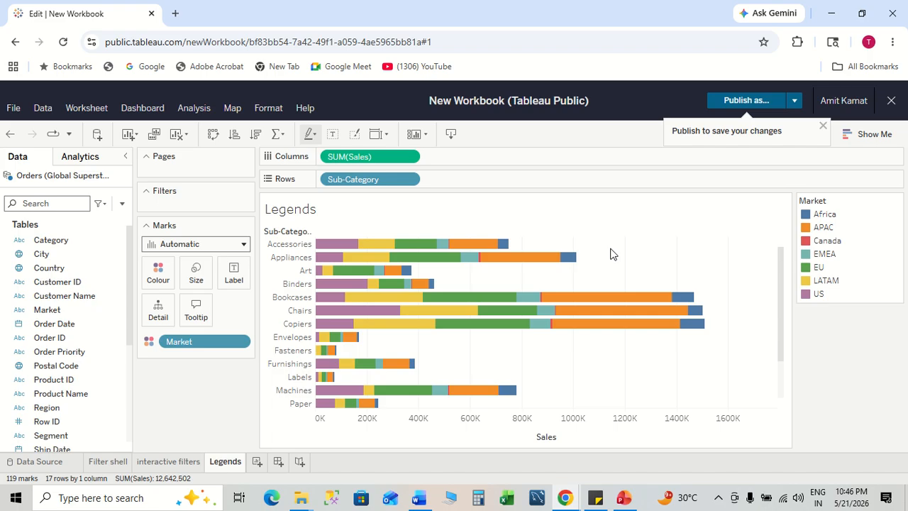
- Highlight the Africa, APAC, Canada, EU and EMEA markets one at a time from the colour legend
click(809, 217)
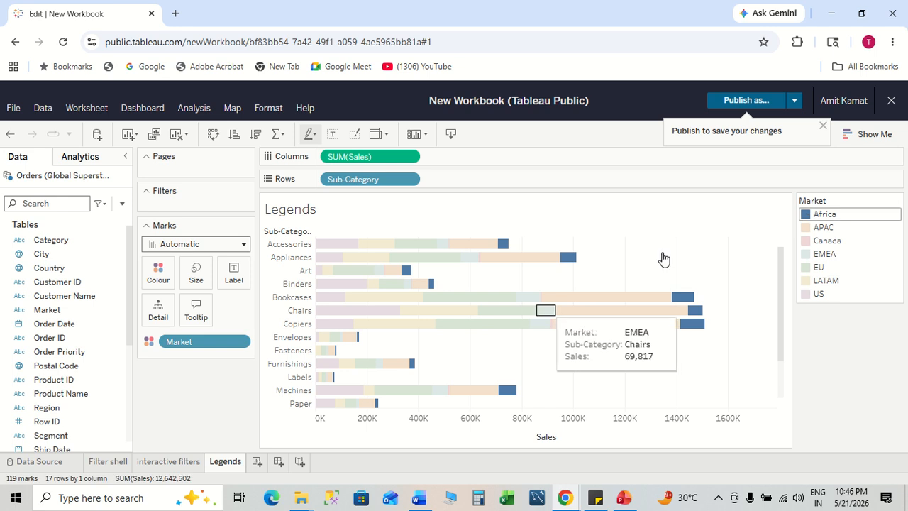
click(810, 229)
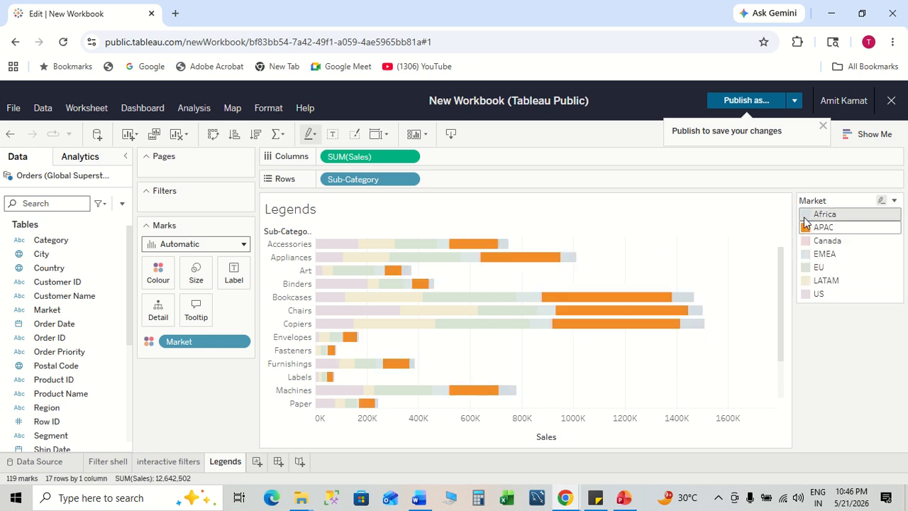
click(807, 241)
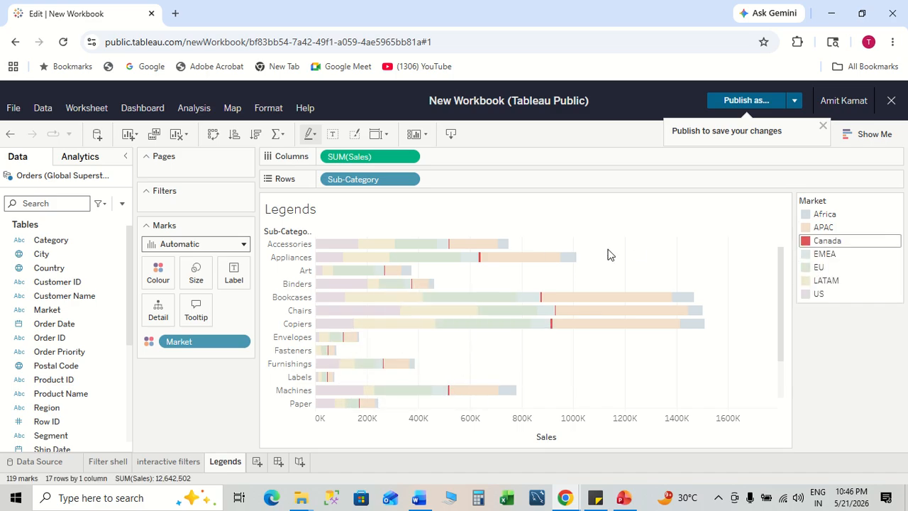
click(815, 267)
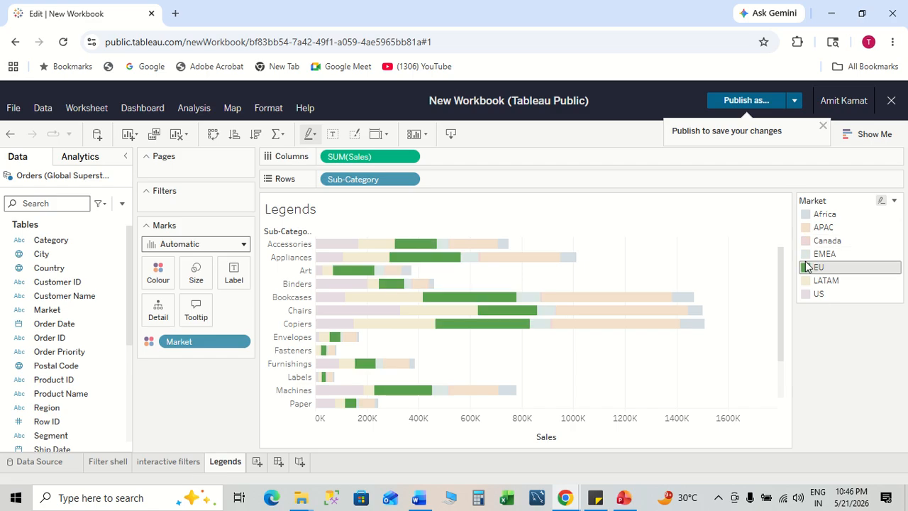
click(806, 254)
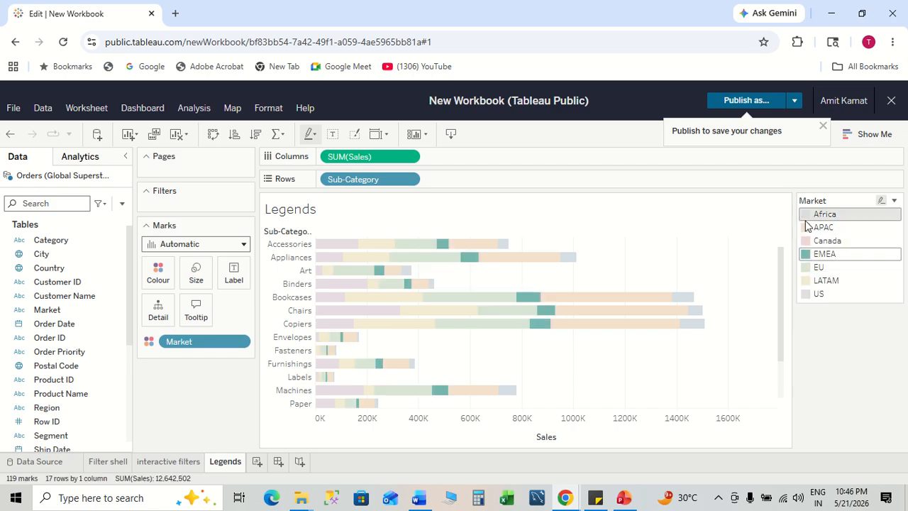
- Highlight Africa together with EMEA from the Market legend, and return to highlighting Africa alone
click(806, 216)
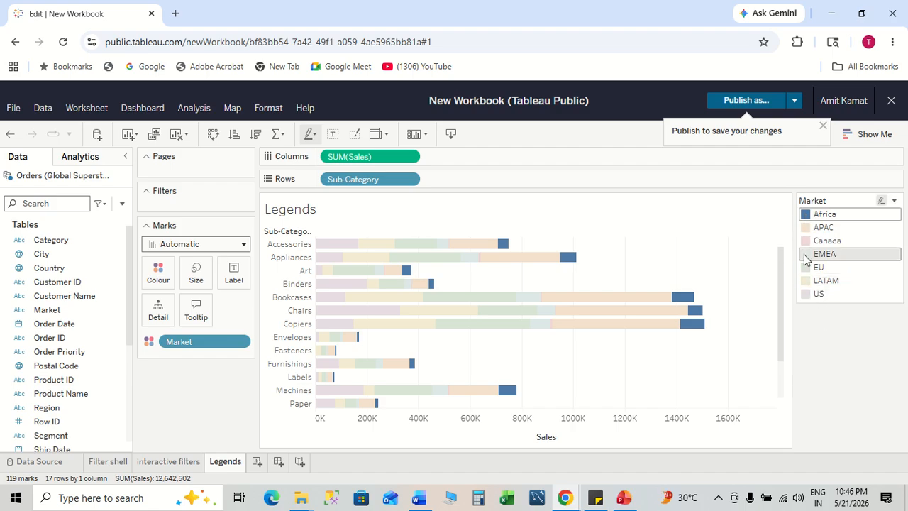
ctrl+click(806, 258)
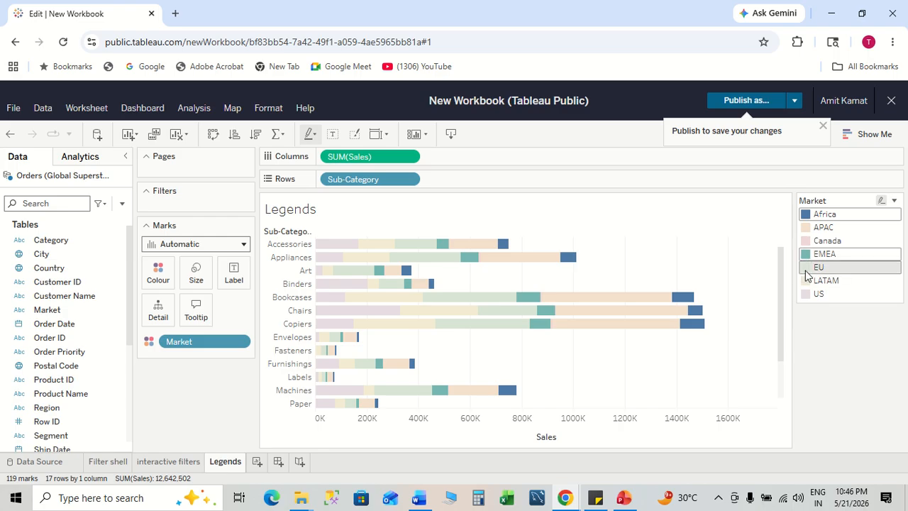
ctrl+click(809, 216)
click(808, 219)
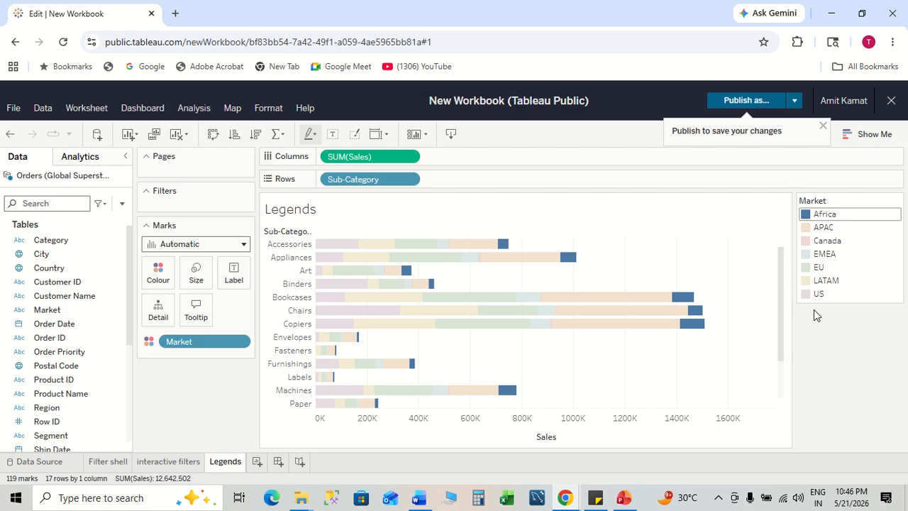
- Keep only the APAC and EU markets in the chart through the Market legend
click(811, 242)
click(807, 229)
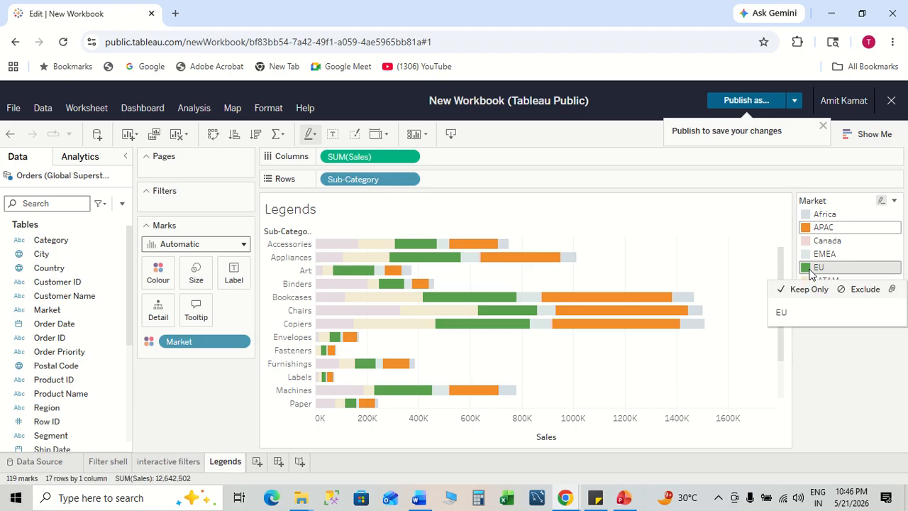
click(807, 288)
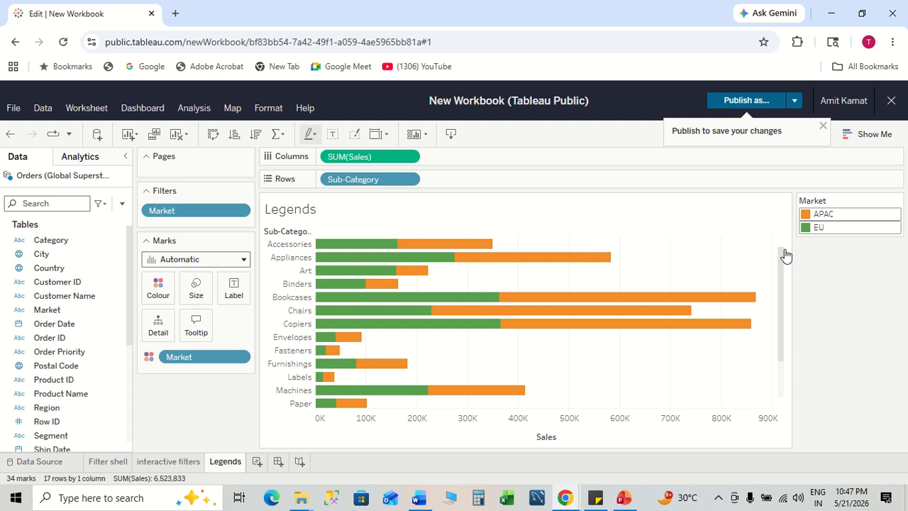
- Exclude both APAC and EU through the Market legend, and remove the Market filter from the Filters shelf
click(806, 230)
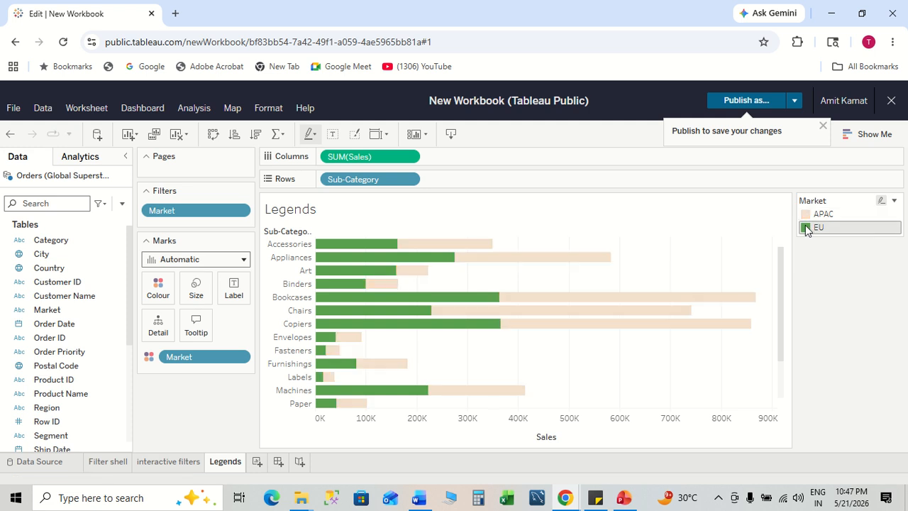
click(808, 227)
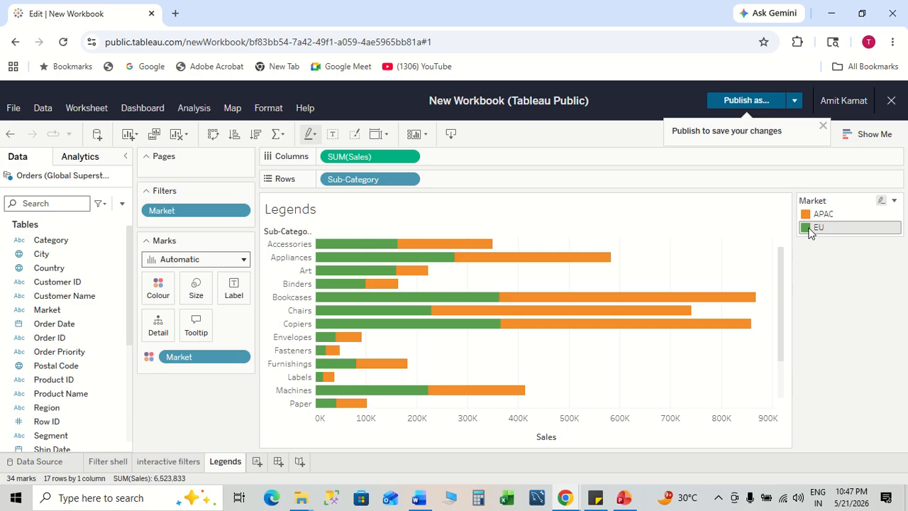
click(810, 230)
click(809, 222)
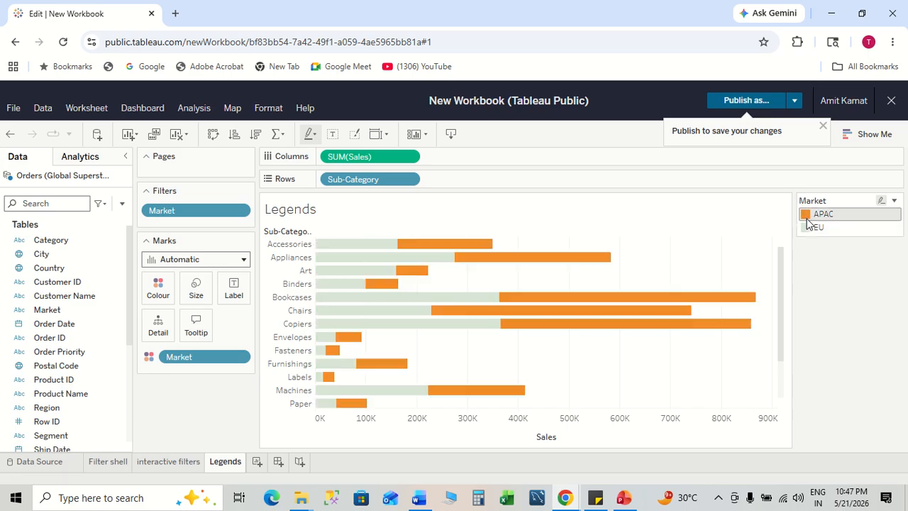
click(809, 226)
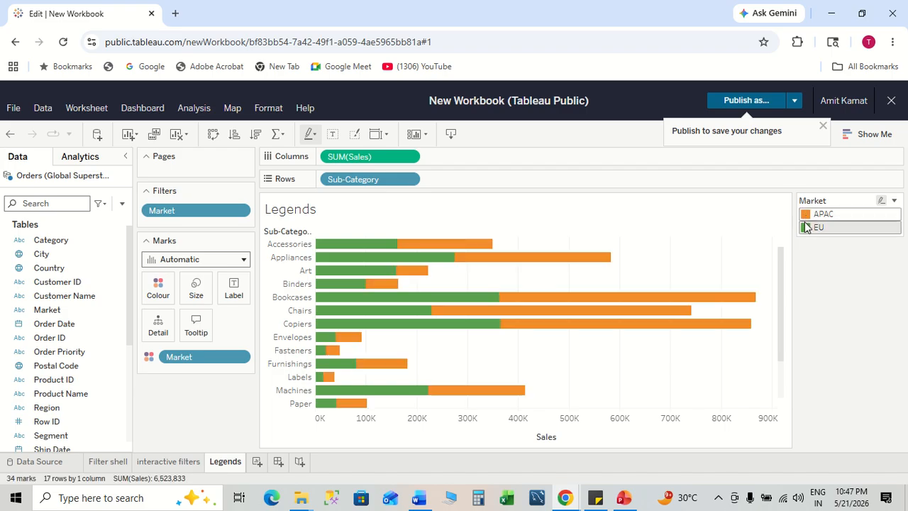
mouse_move(806, 234)
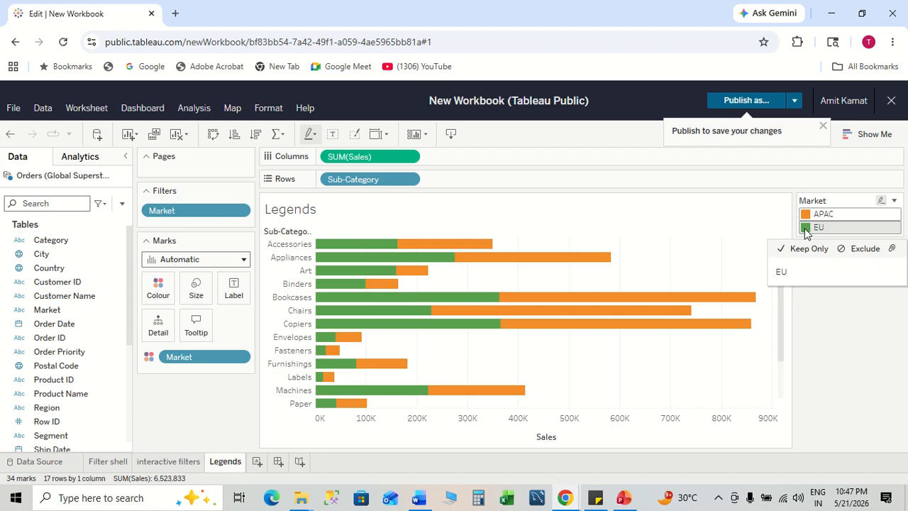
click(854, 249)
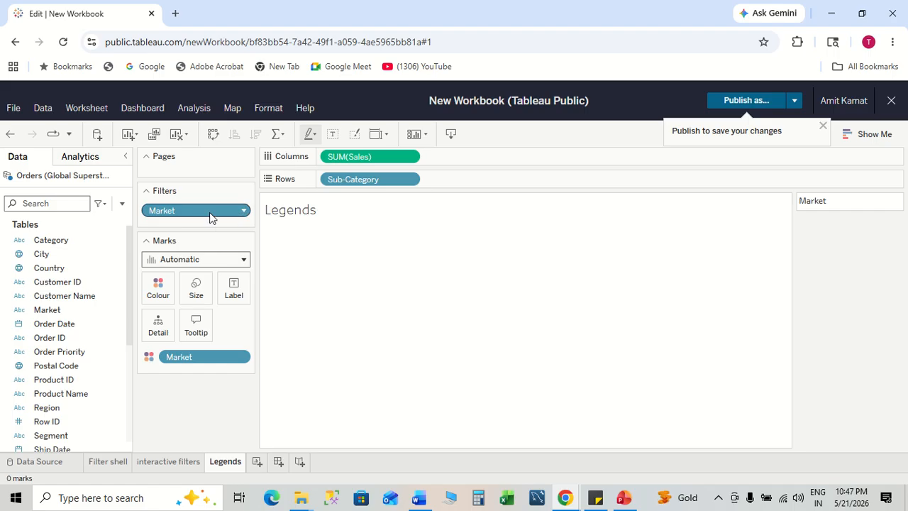
drag(209, 213, 200, 419)
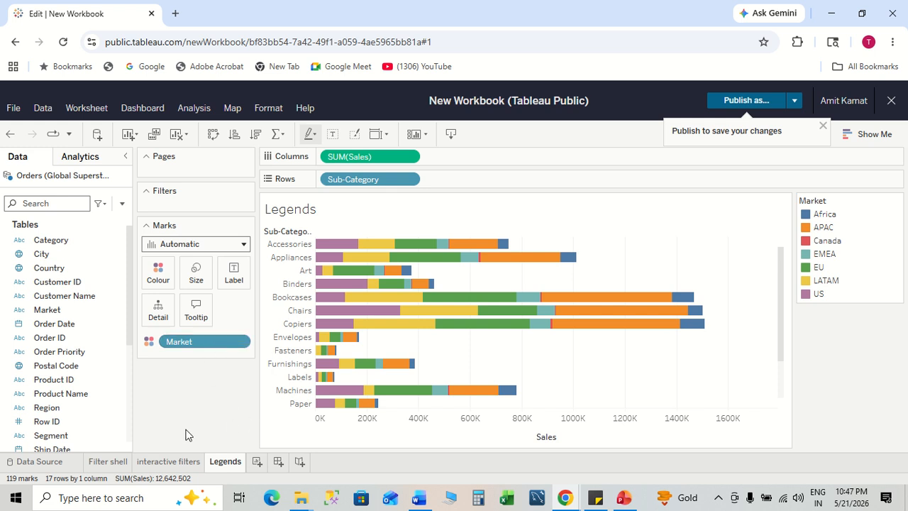
- Switch to the Module 6 notes in Word and review the line listing the ways of filtering
key(alt+Tab)
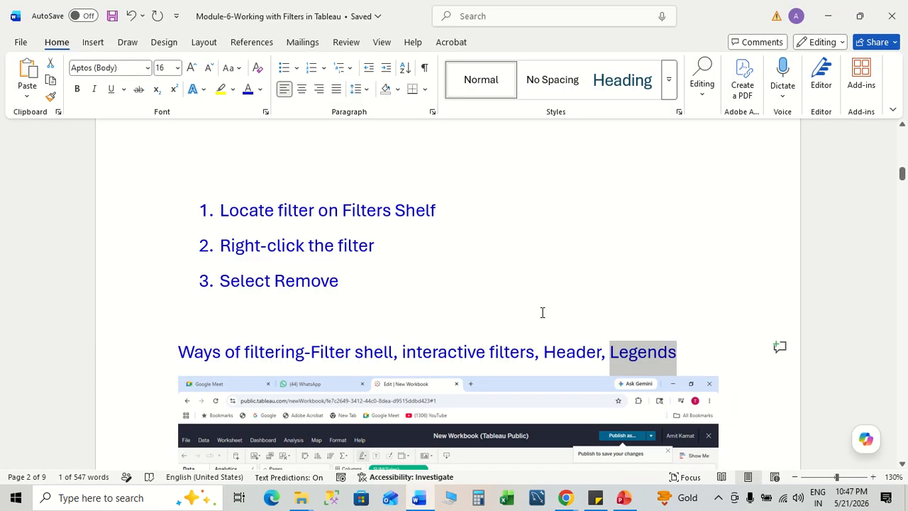
click(461, 324)
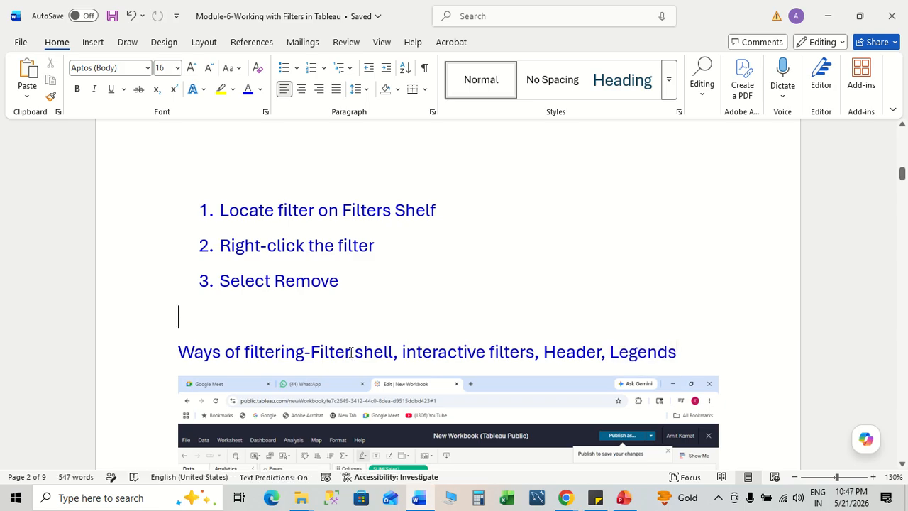
drag(312, 349, 674, 352)
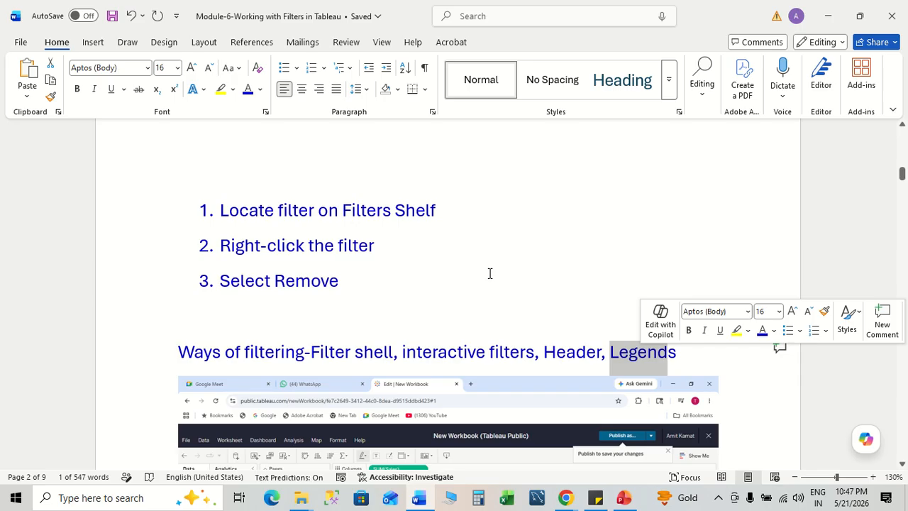
- Read section 6.2 of the notes on the continuous date filter, including its Jan 2023 to Dec 2023 example and steps
scroll(489, 273, up, 5)
scroll(489, 274, down, 5)
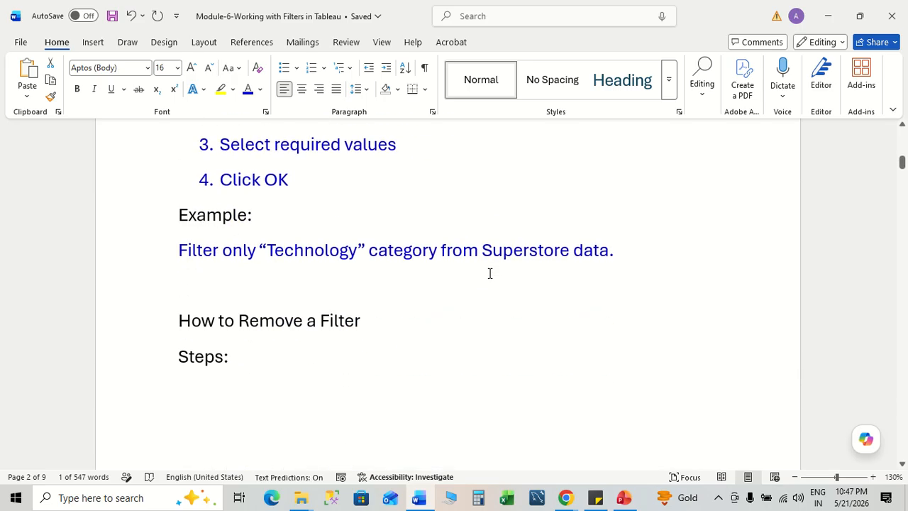
scroll(488, 275, down, 6)
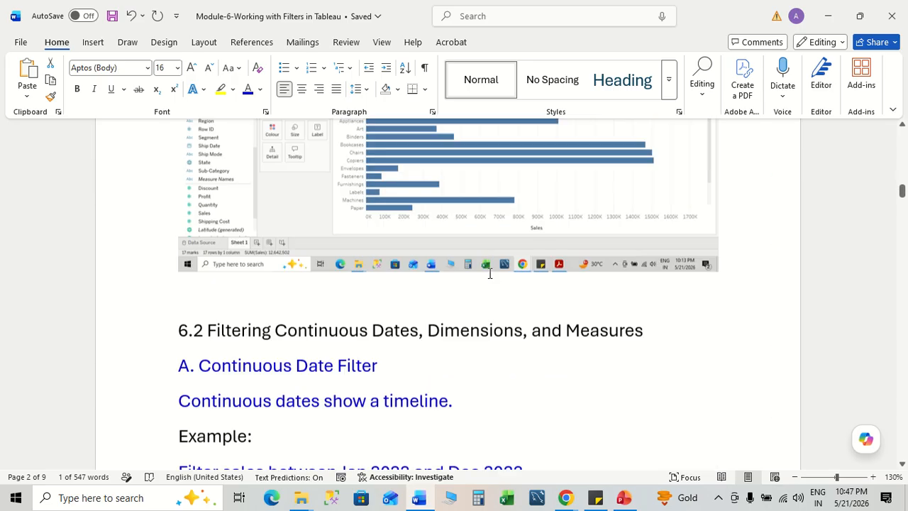
scroll(489, 273, down, 1)
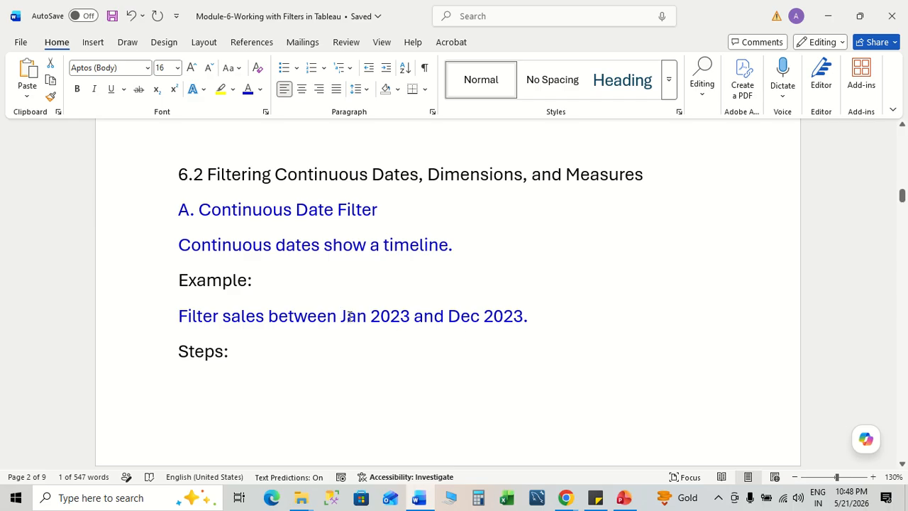
drag(342, 315, 531, 316)
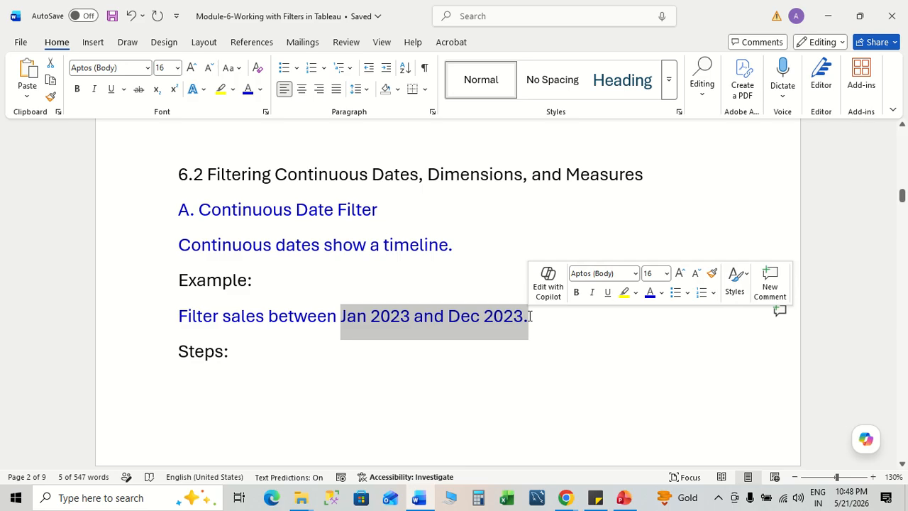
click(574, 359)
scroll(574, 358, down, 5)
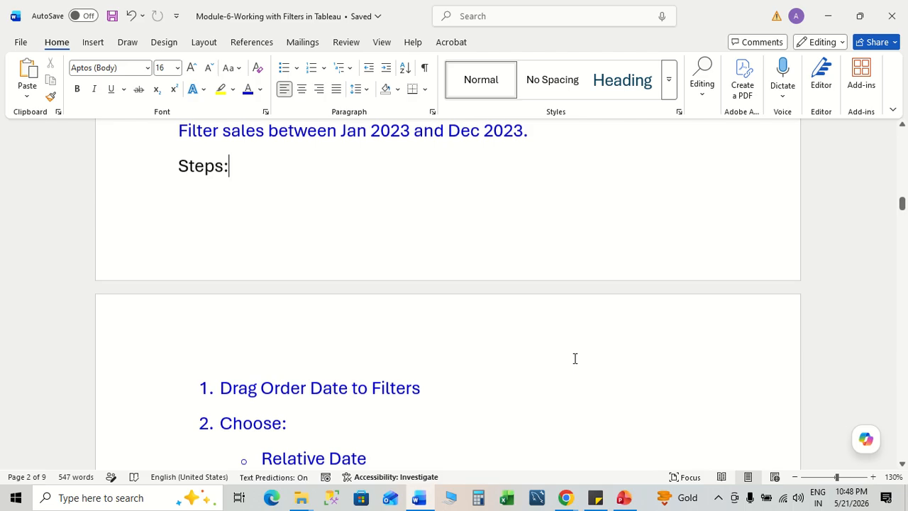
scroll(575, 359, down, 5)
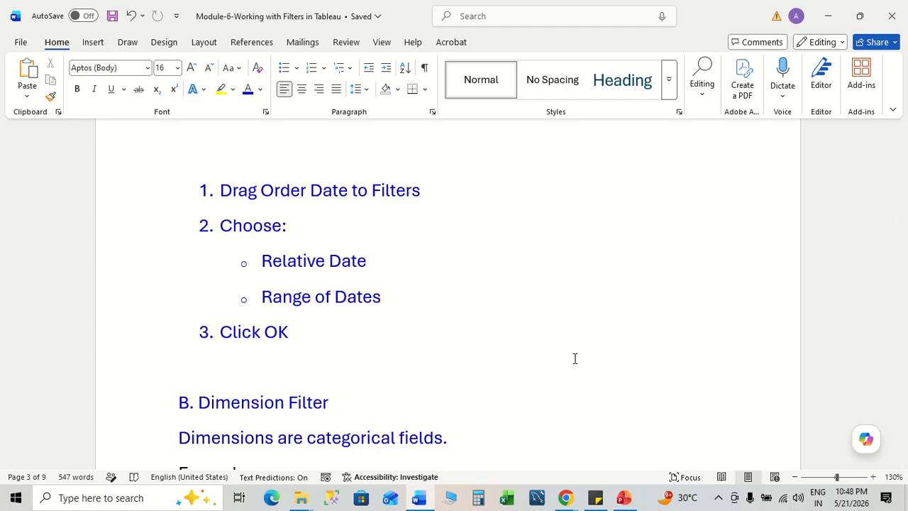
- Switch to Tableau, remove Market from the bar colours, and recheck the date filter steps in the Word notes
key(alt+Tab)
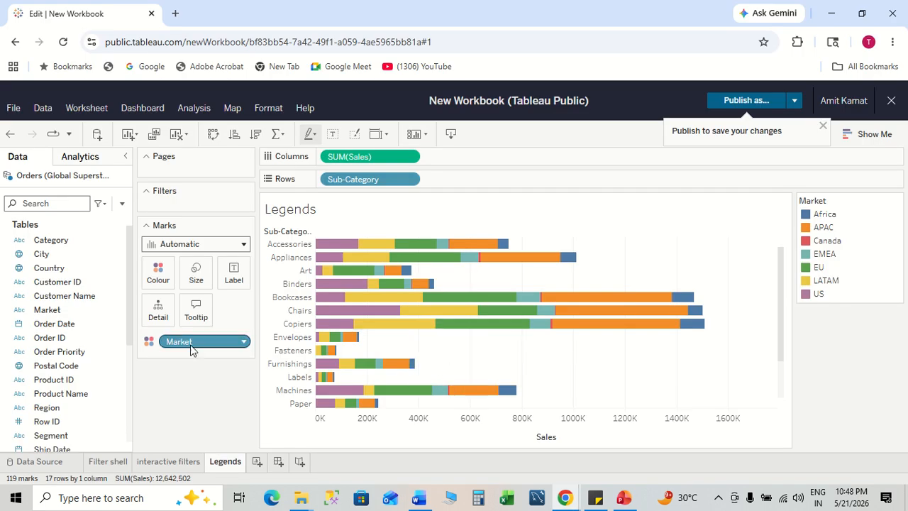
drag(193, 342, 75, 336)
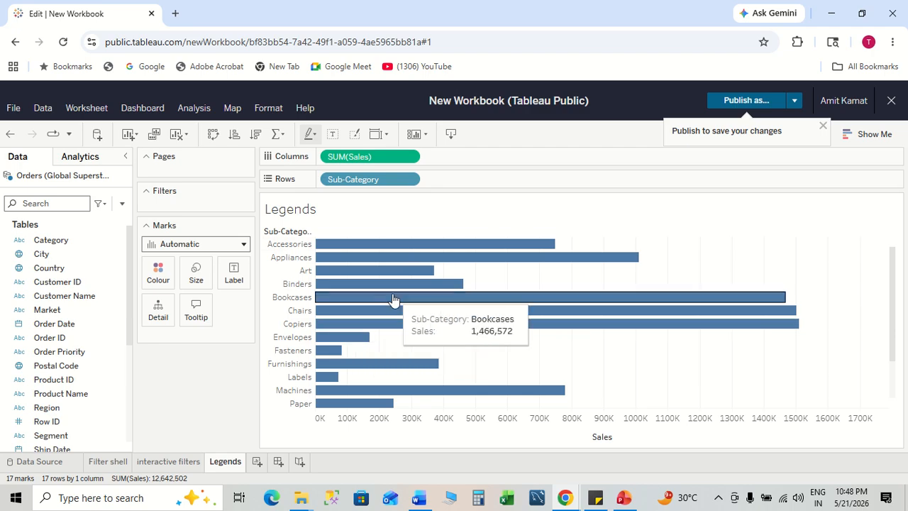
key(alt+Tab)
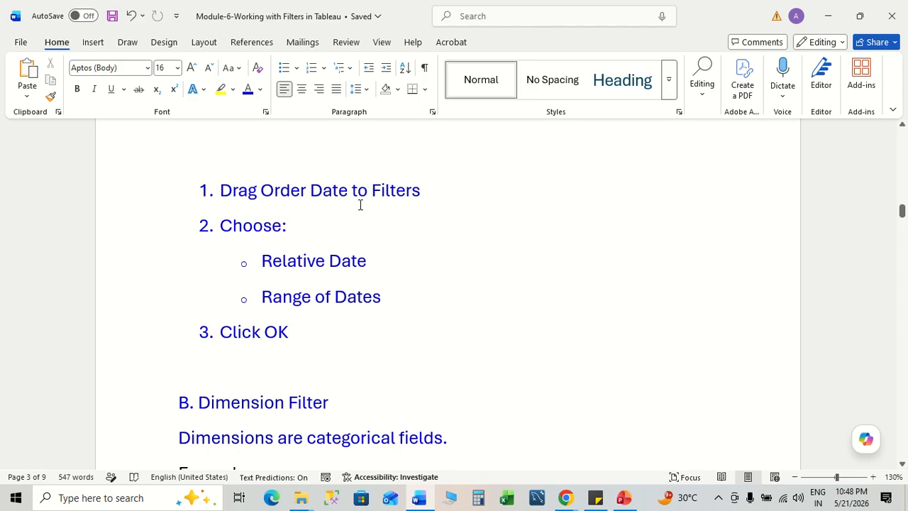
- Switch to Tableau and start a filter on Order Date using the Range of Dates option
key(alt+Tab)
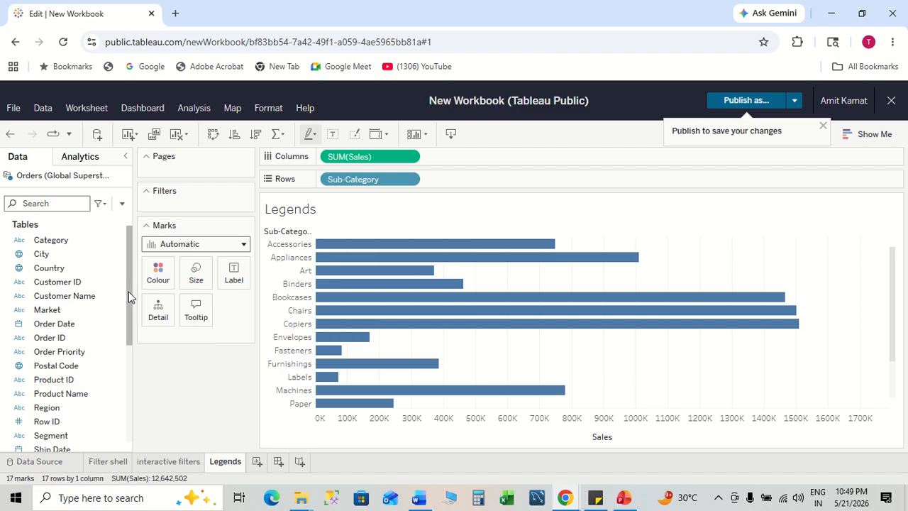
scroll(129, 295, down, 1)
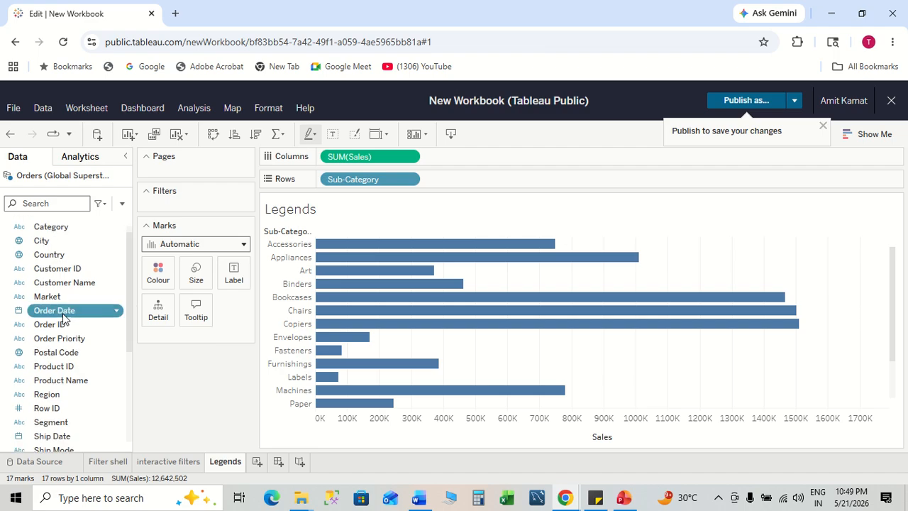
drag(71, 312, 183, 204)
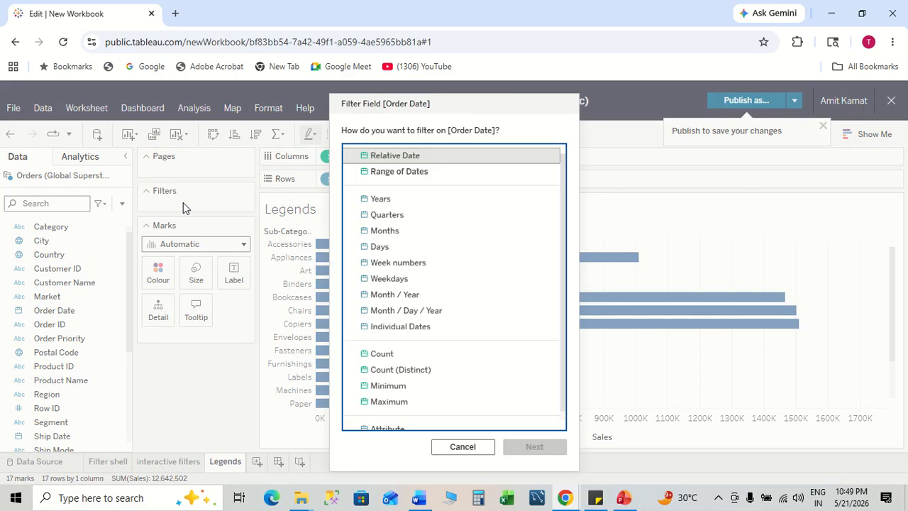
click(404, 173)
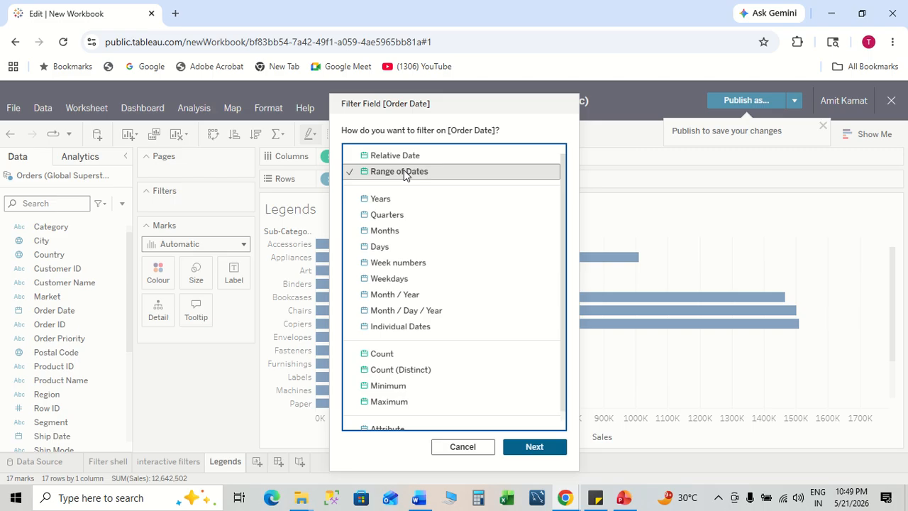
scroll(469, 278, down, 1)
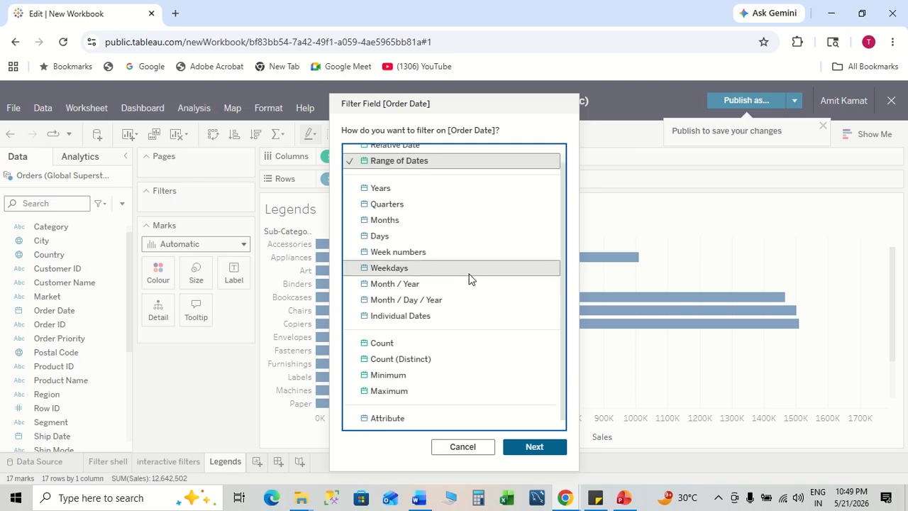
click(544, 446)
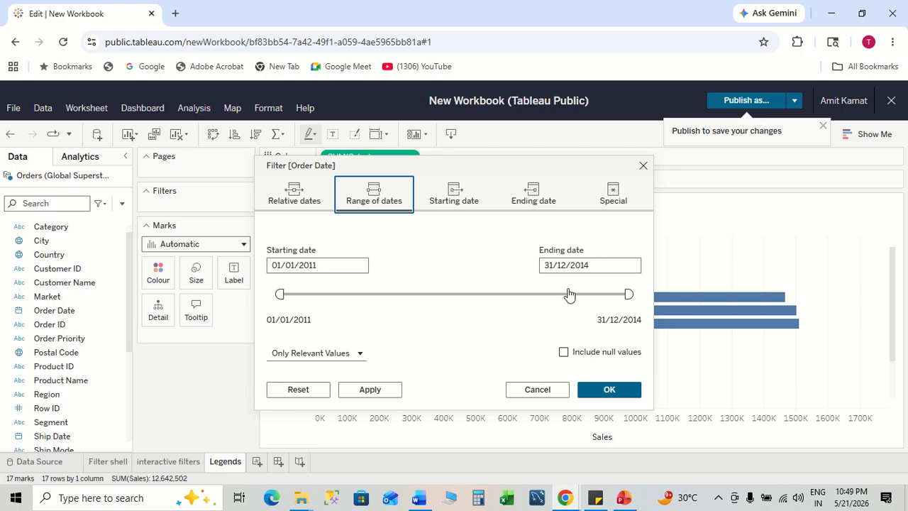
- Set the Order Date range's ending date to 31/12/2011, apply the filter, and check the sub-category sales bars
click(598, 265)
key(BackSpace)
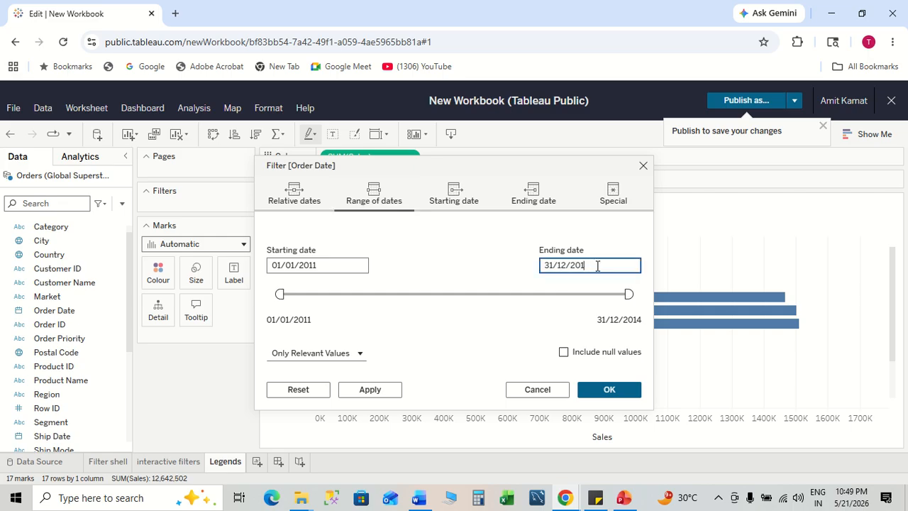
text(1)
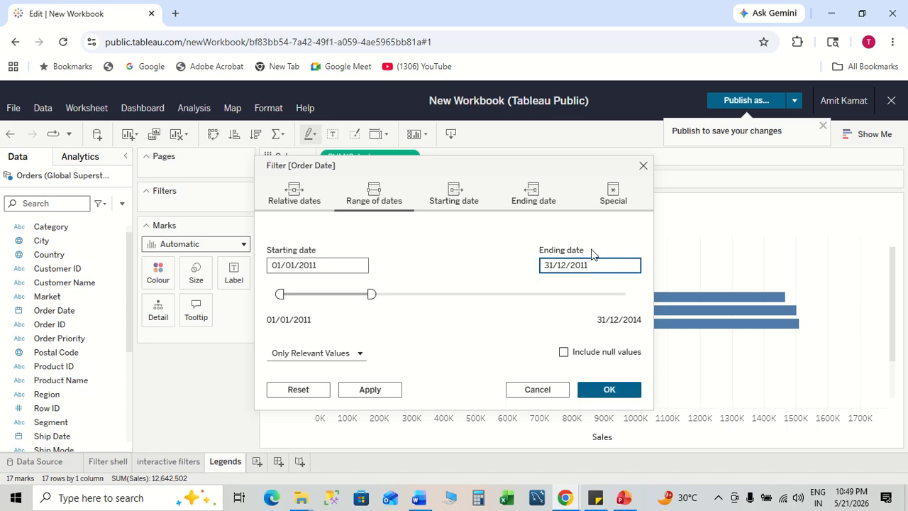
click(607, 390)
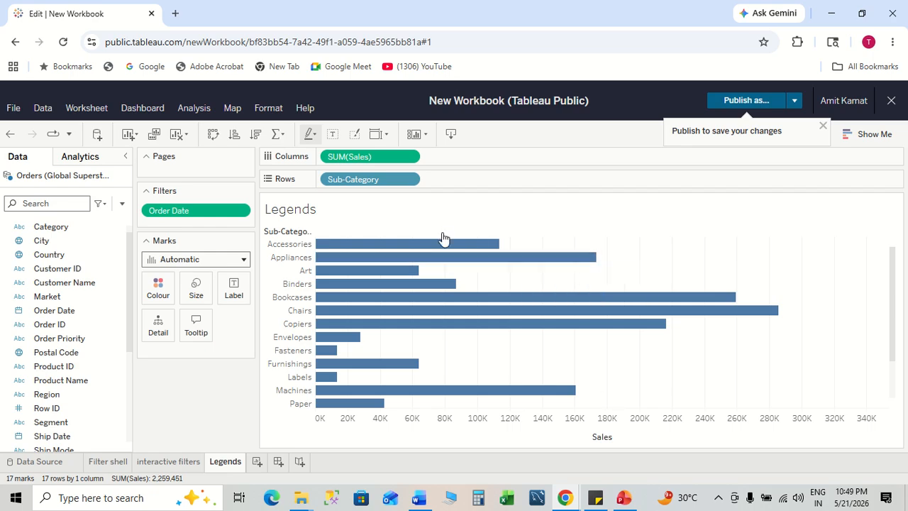
mouse_move(443, 246)
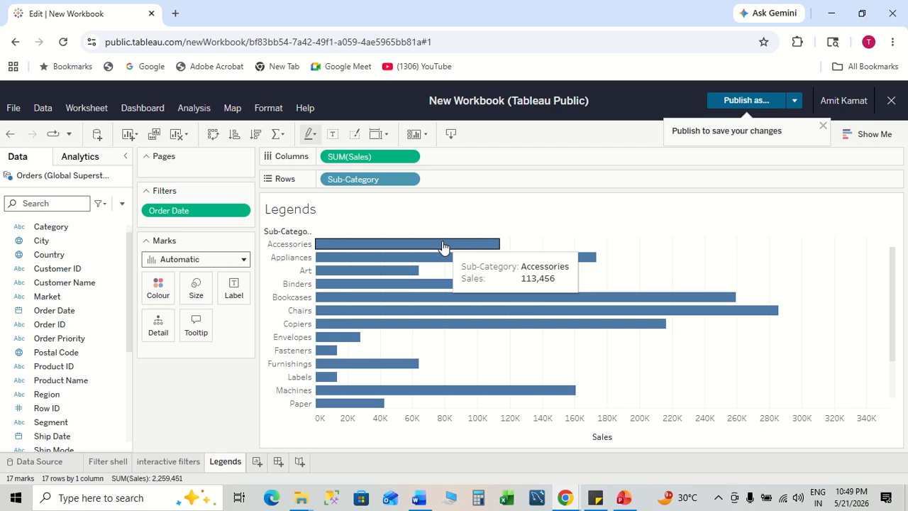
mouse_move(410, 262)
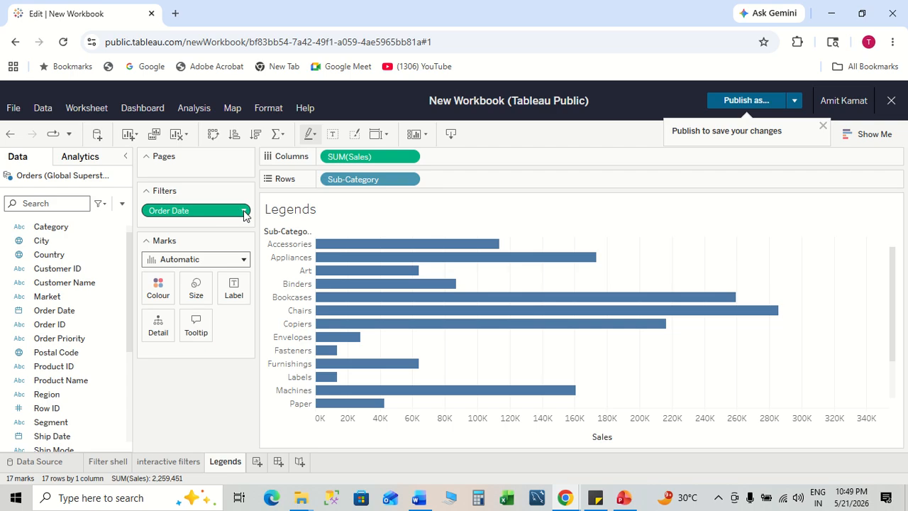
- Look through the Order Date filter's options, including its Measure choices, and remove the filter from the Filters shelf
click(245, 212)
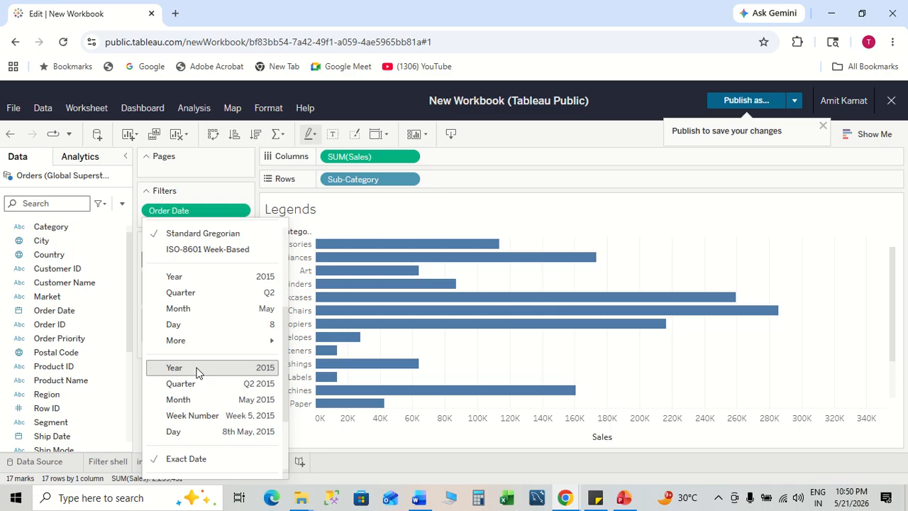
scroll(199, 374, down, 3)
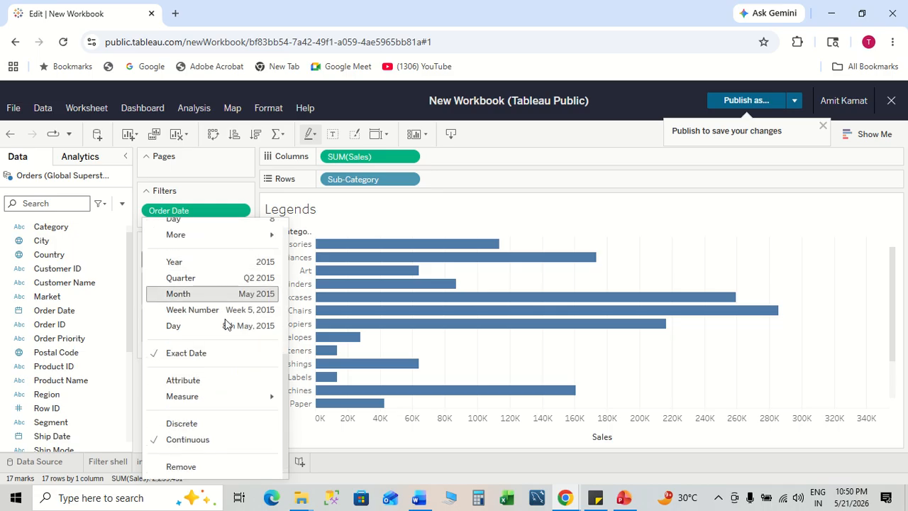
mouse_move(226, 396)
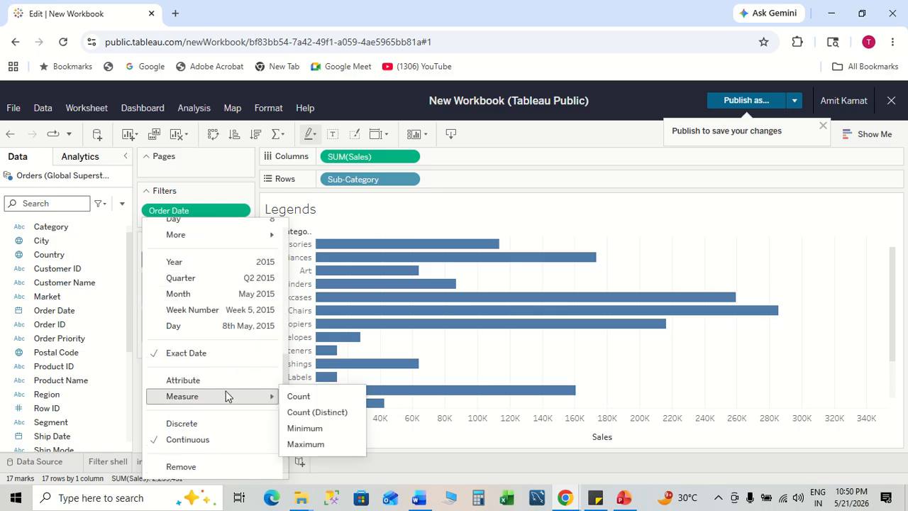
scroll(227, 394, up, 5)
click(212, 214)
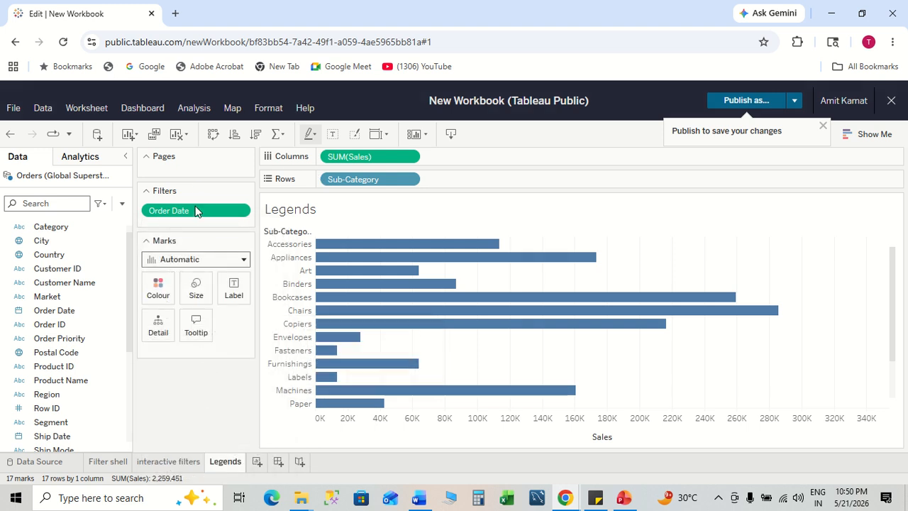
drag(195, 212, 202, 391)
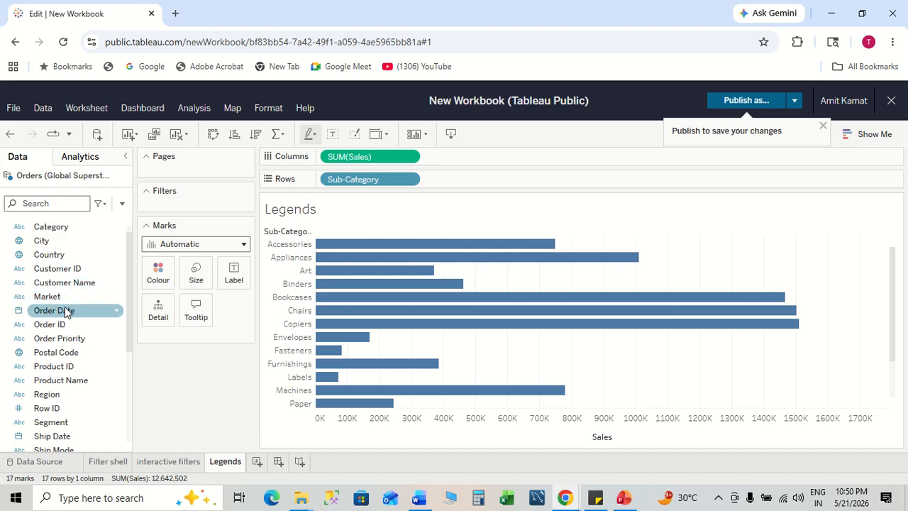
- Filter the chart by Order Date again with a range of dates ending 31/12/2012, and inspect the sales bars
drag(66, 310, 181, 205)
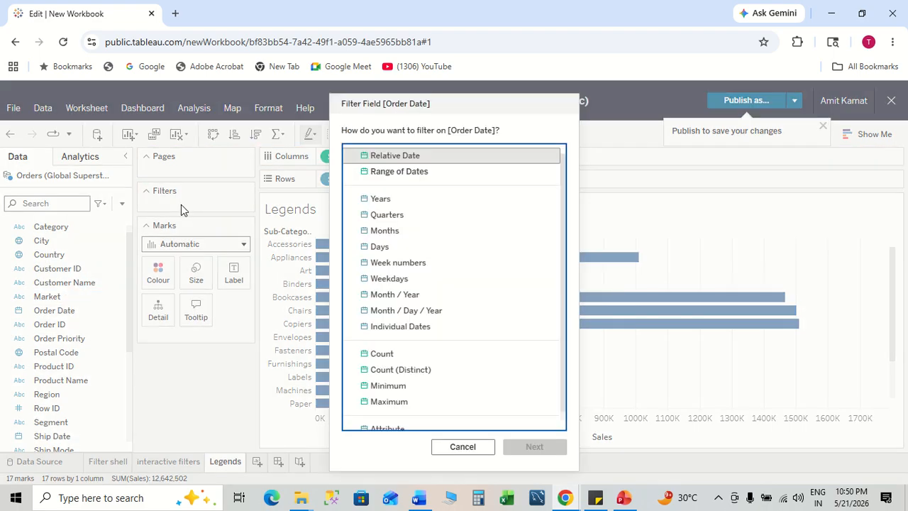
click(411, 171)
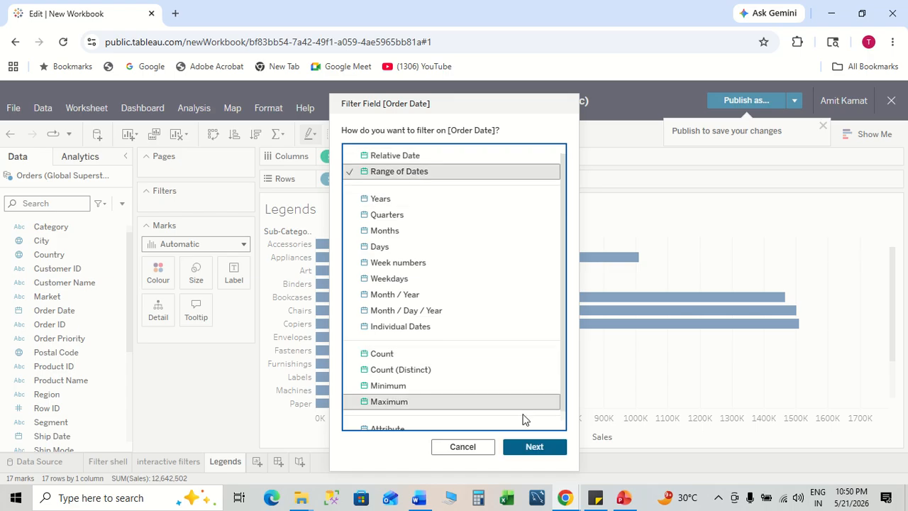
click(533, 447)
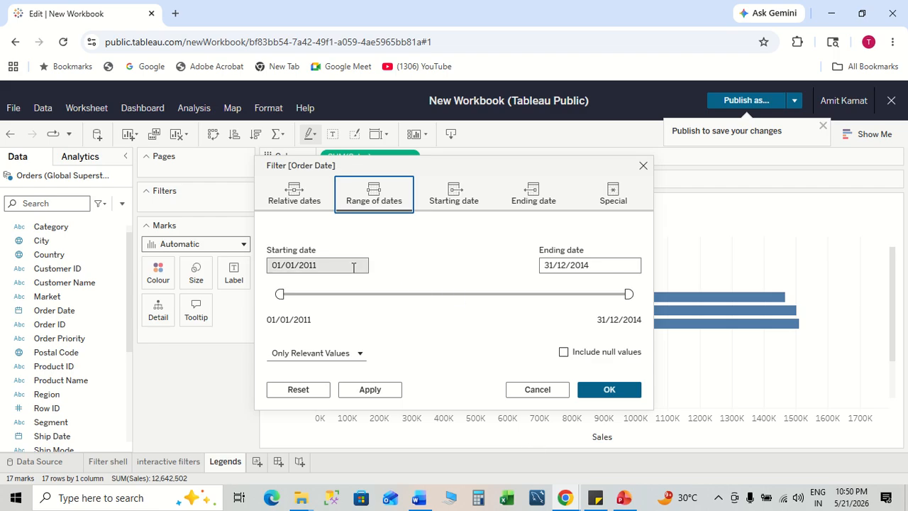
click(599, 263)
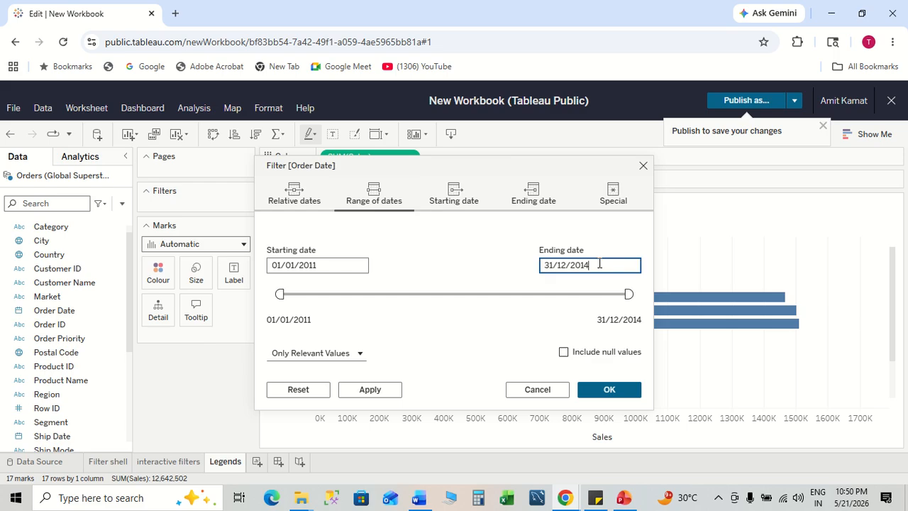
key(BackSpace)
text(2)
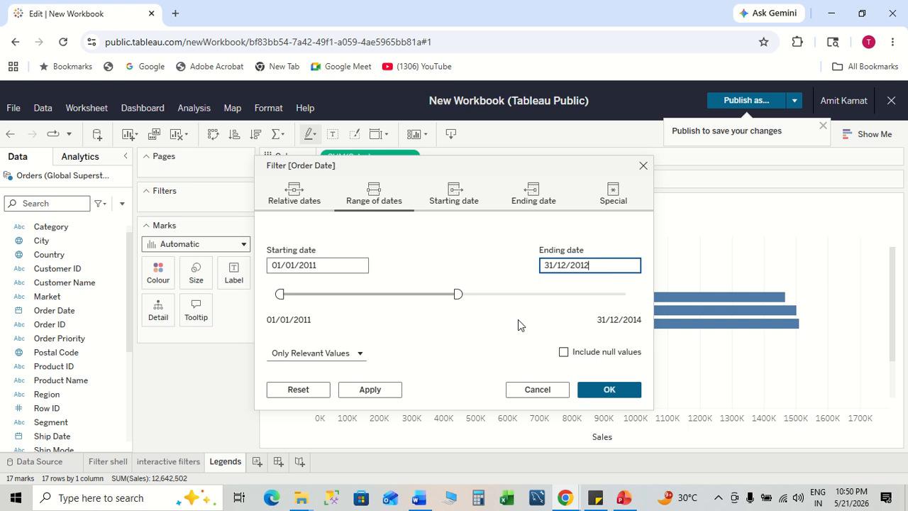
click(620, 390)
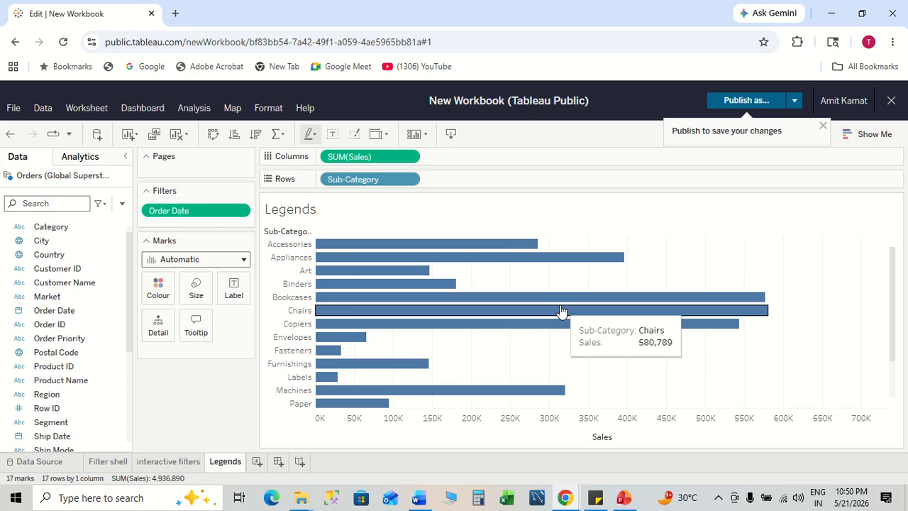
mouse_move(490, 243)
mouse_move(472, 262)
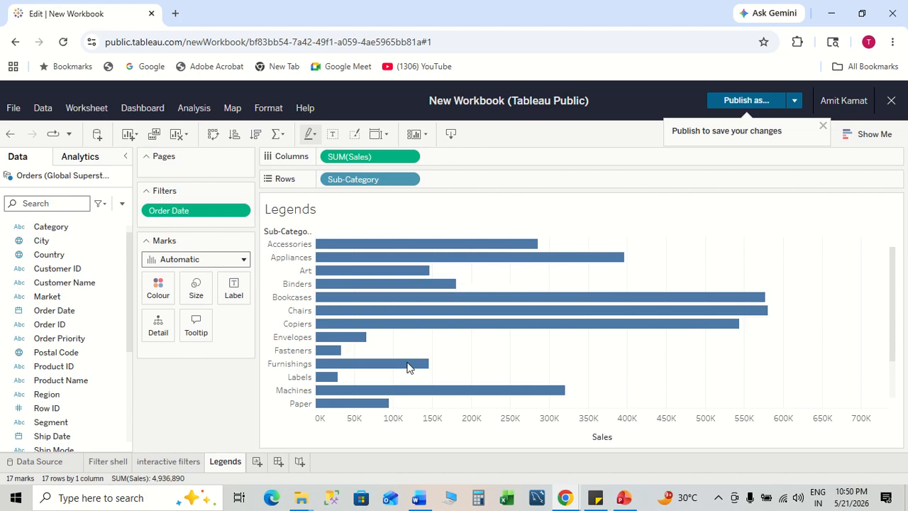
mouse_move(482, 392)
- Switch to the Word notes and review the continuous date filter example for Jan 2023 to Dec 2023 and its steps
key(alt+Tab)
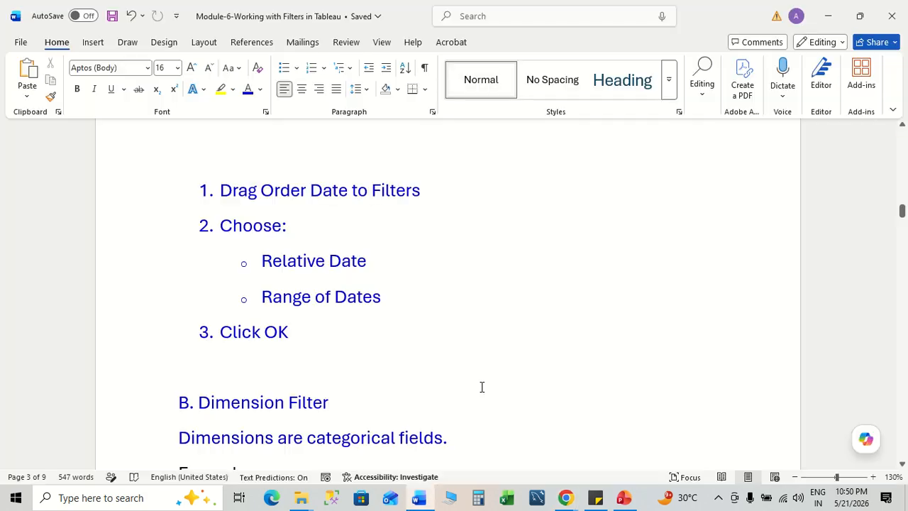
scroll(494, 241, up, 6)
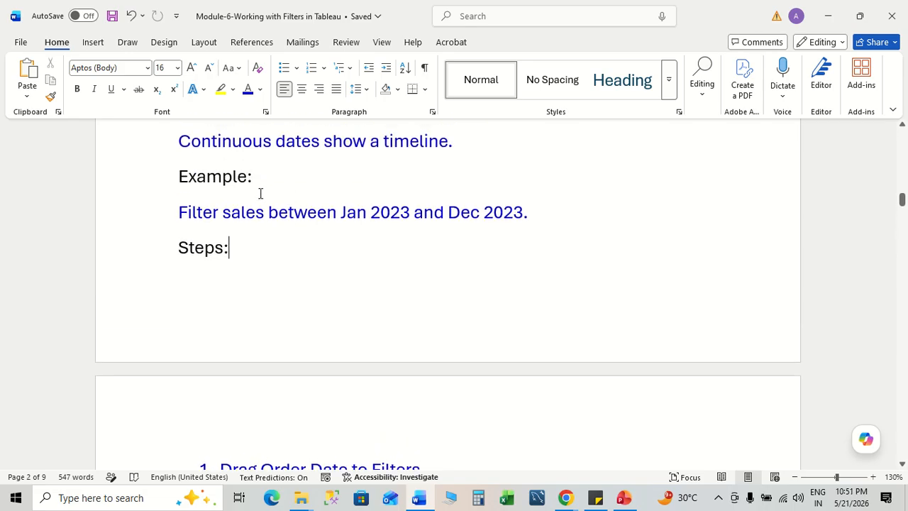
drag(338, 212, 554, 214)
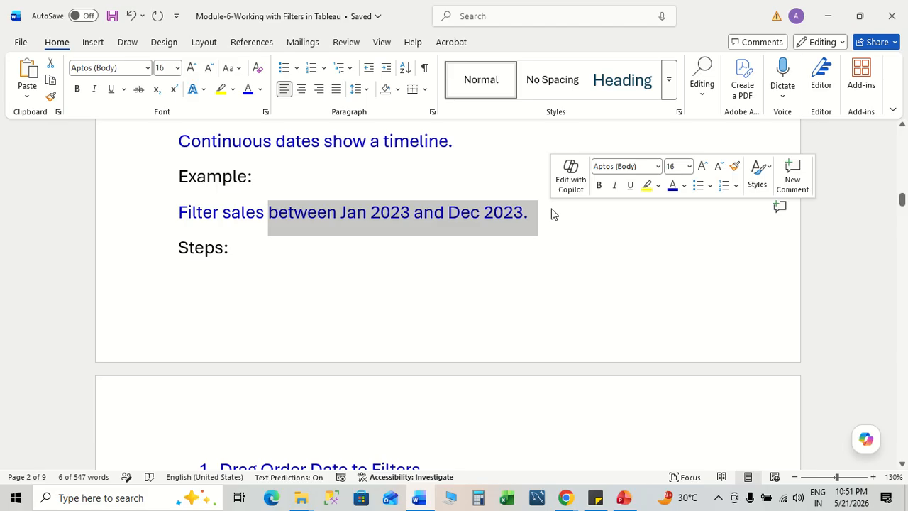
scroll(449, 268, up, 3)
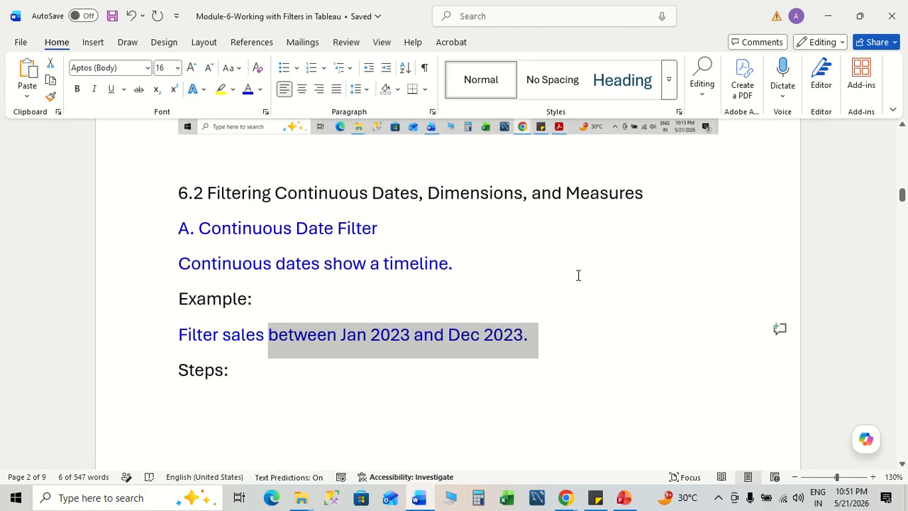
click(622, 308)
scroll(622, 308, down, 1)
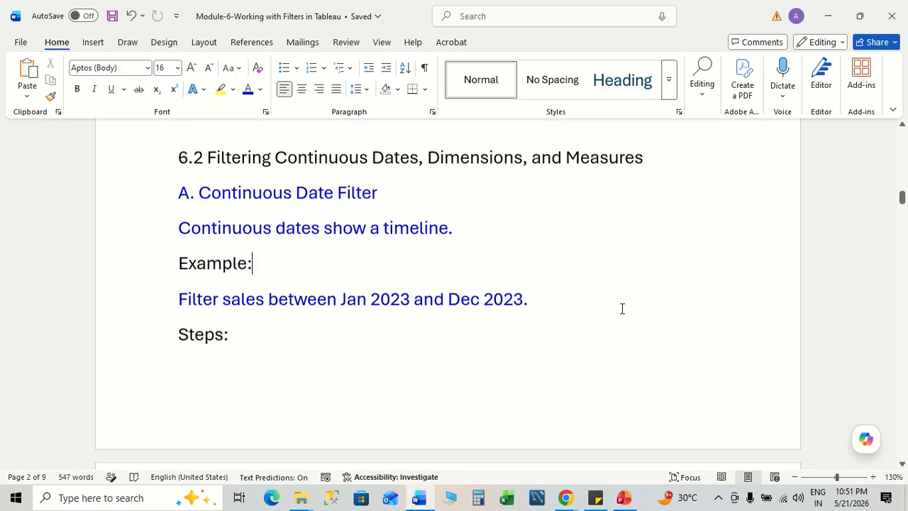
scroll(622, 308, down, 7)
scroll(622, 307, down, 3)
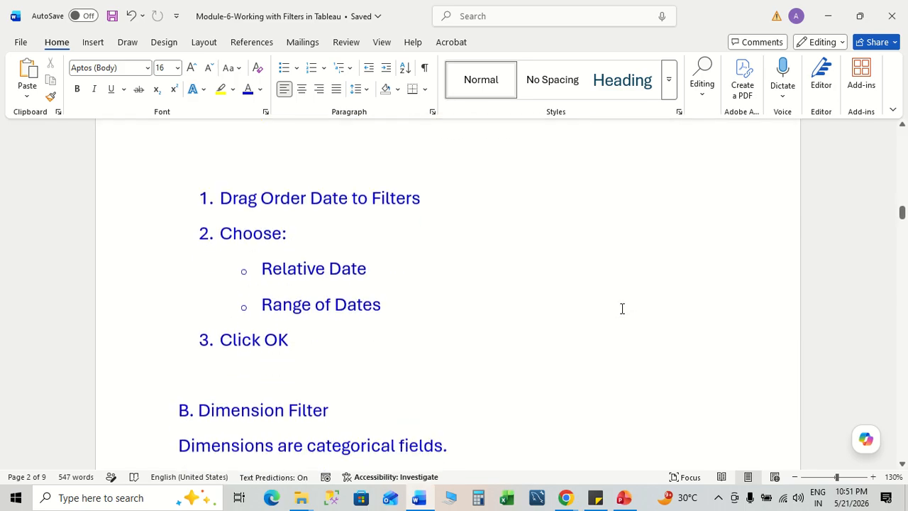
- Read the Dimension Filter section of the notes, including its Region, Category and Segment examples and its steps
scroll(622, 308, down, 6)
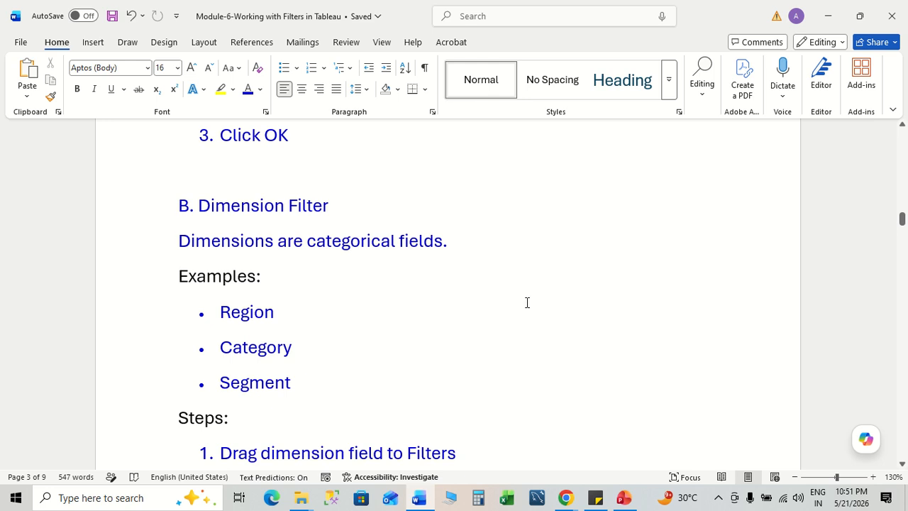
scroll(527, 302, down, 2)
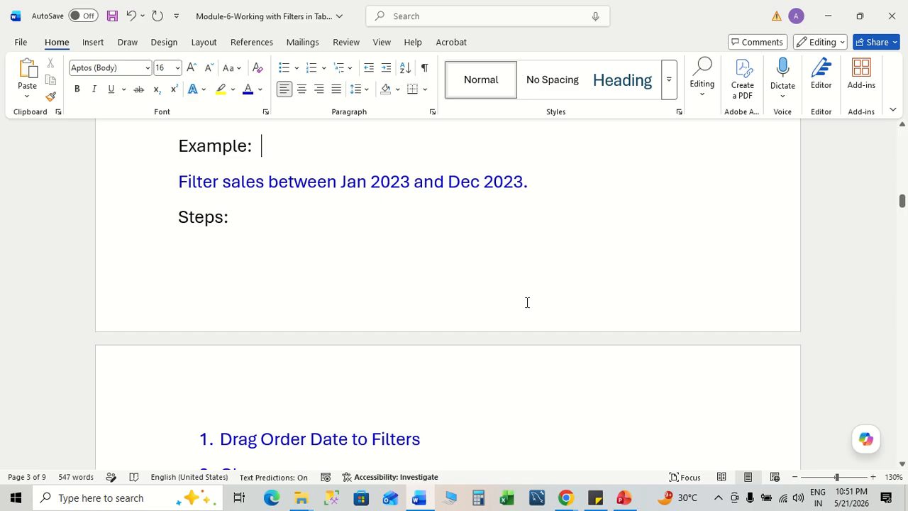
scroll(526, 302, down, 4)
scroll(527, 302, down, 5)
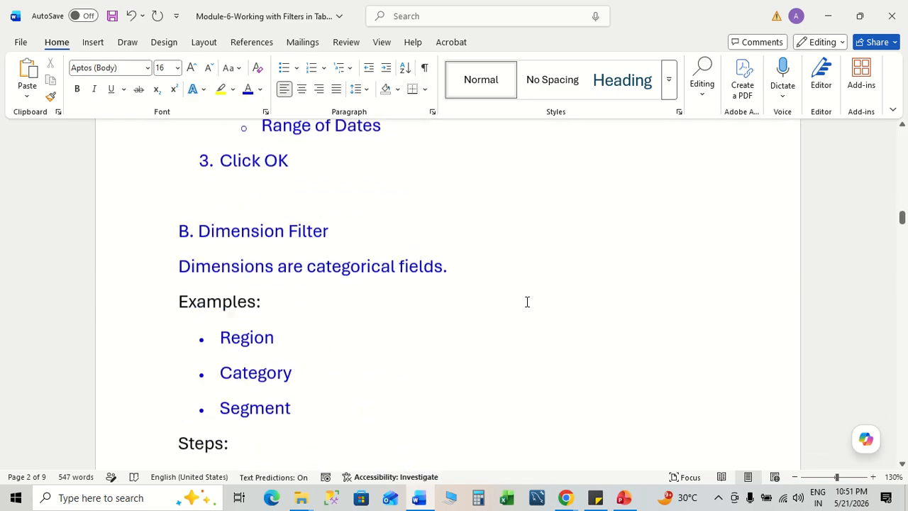
scroll(527, 303, up, 1)
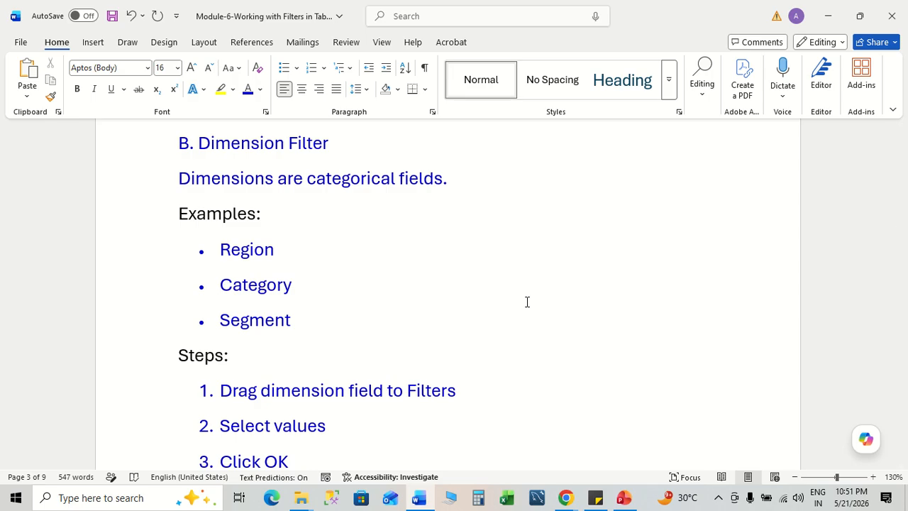
- Switch to Tableau and remove Order Date from the Filters shelf to clear the chart's date filter
key(alt+Tab)
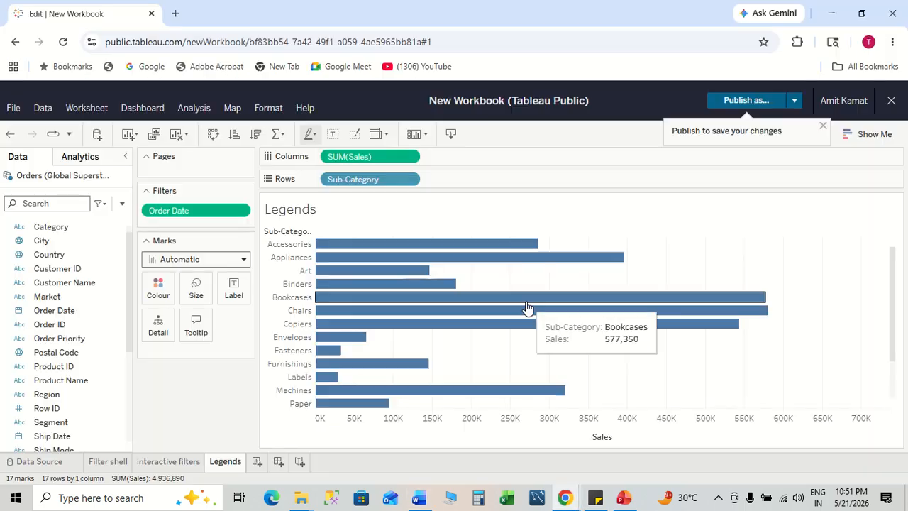
drag(232, 212, 208, 392)
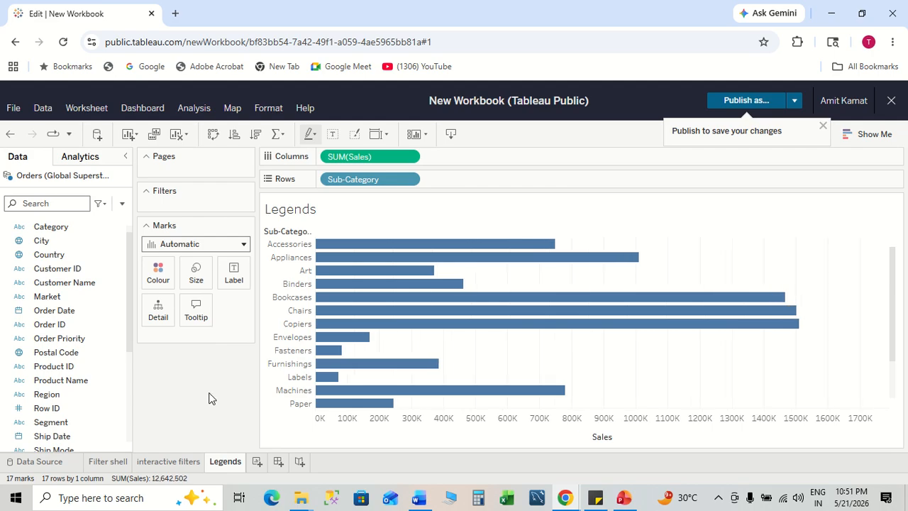
- Add Region to the Filters shelf and accept the filter with none of its values selected
key(alt+Tab)
key(alt+Tab)
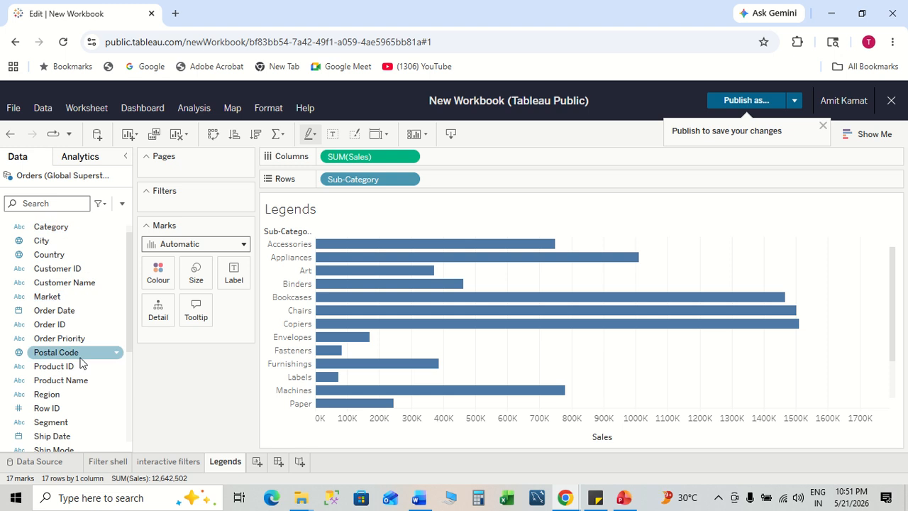
scroll(80, 362, down, 3)
drag(56, 352, 186, 207)
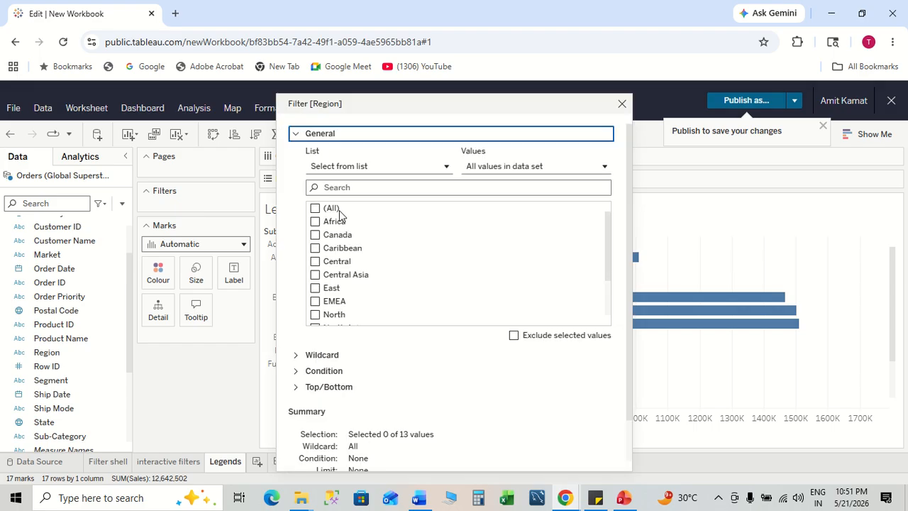
scroll(386, 252, down, 2)
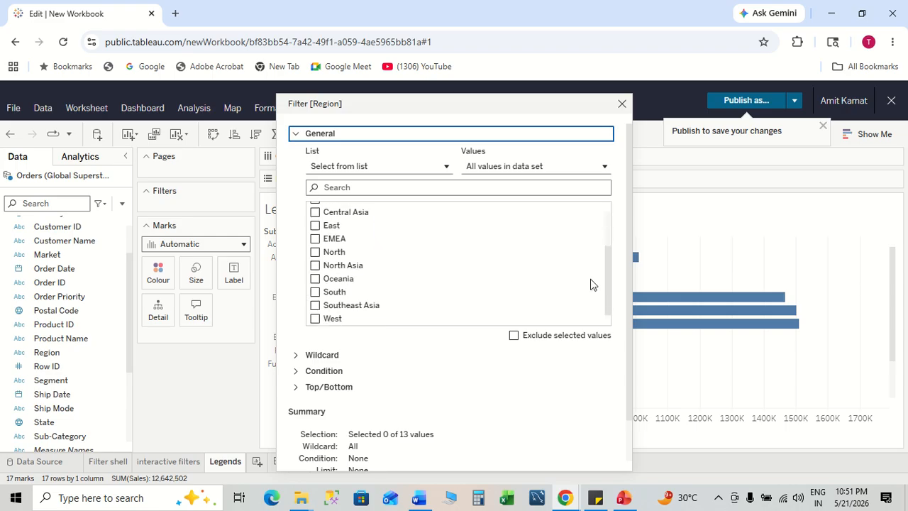
drag(605, 280, 606, 331)
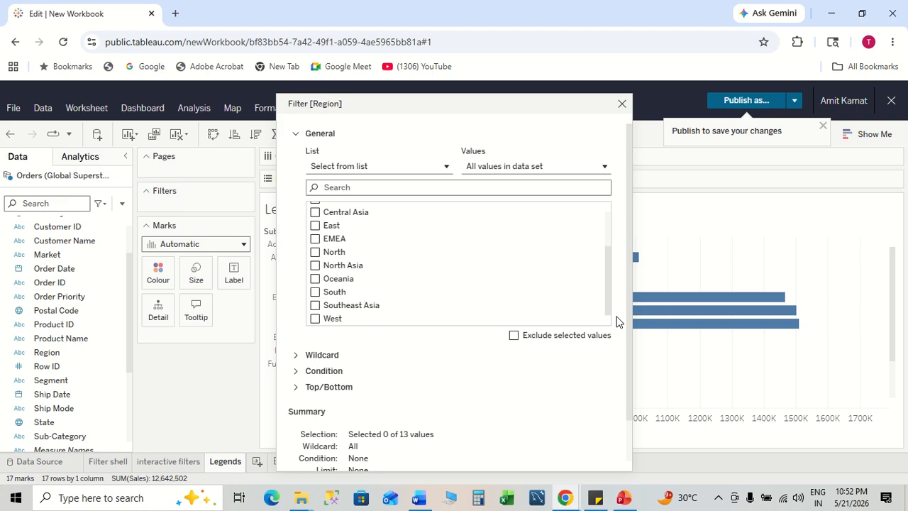
drag(630, 274, 632, 339)
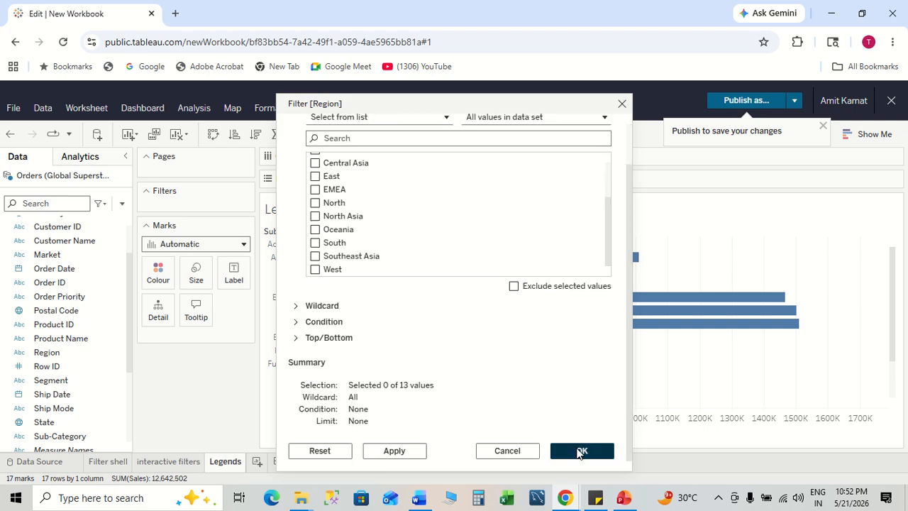
click(580, 451)
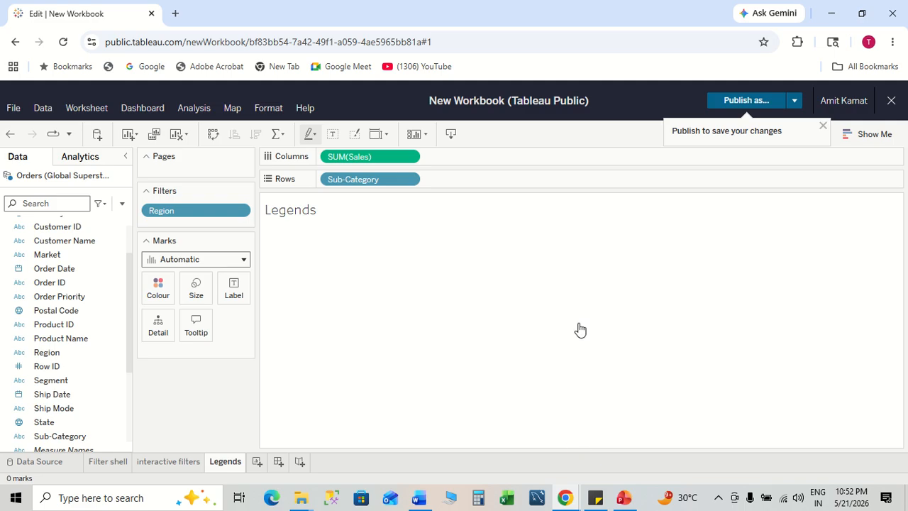
- Show the Region filter control and select Africa, Central Asia and Southeast Asia, briefly including Canada to compare the sales bars
click(244, 212)
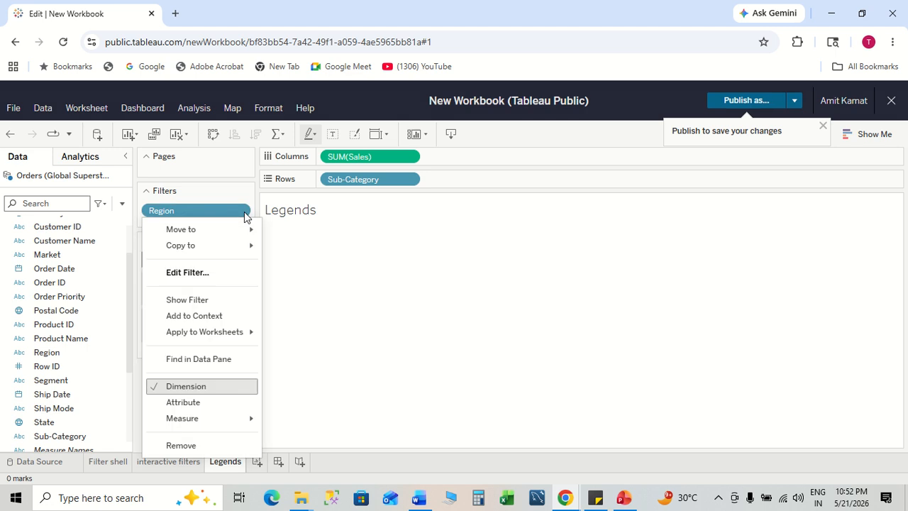
click(213, 299)
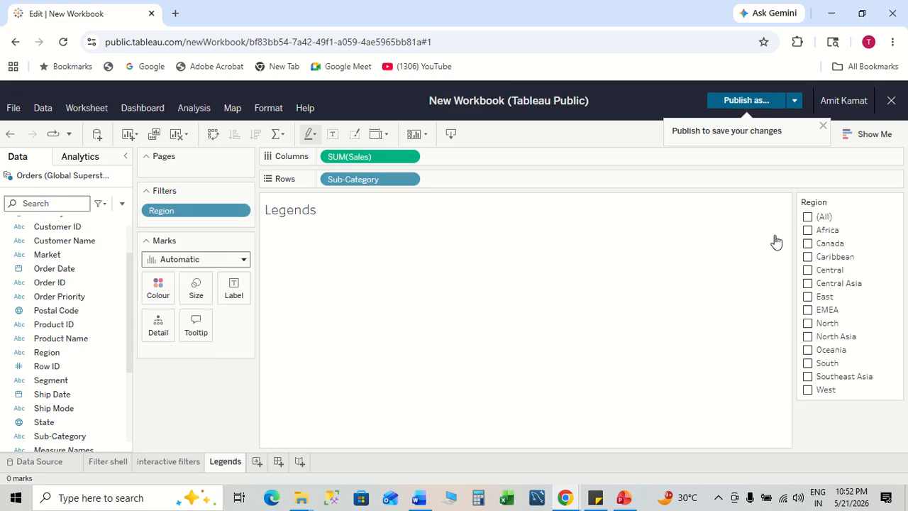
click(808, 231)
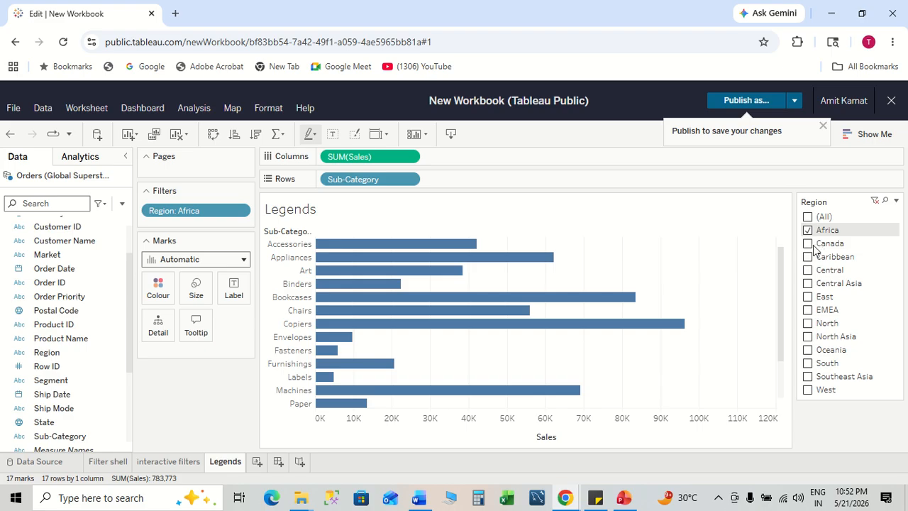
click(808, 244)
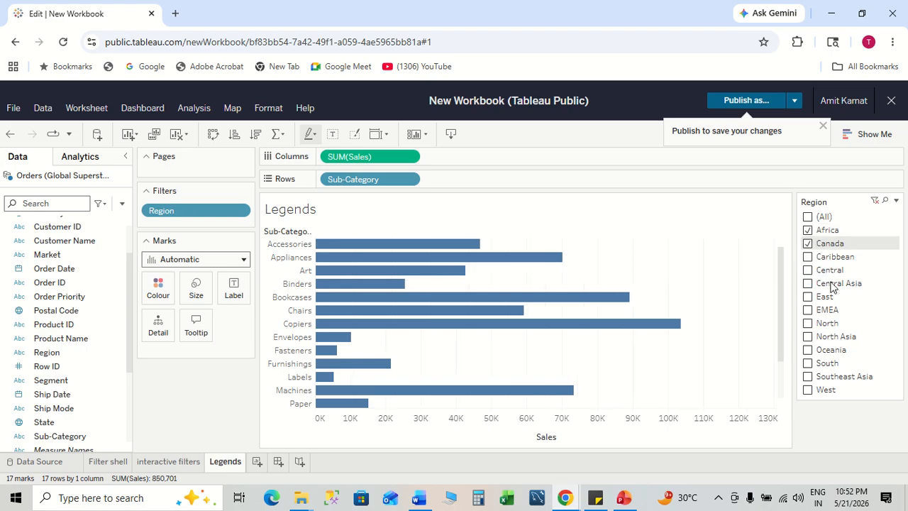
click(807, 284)
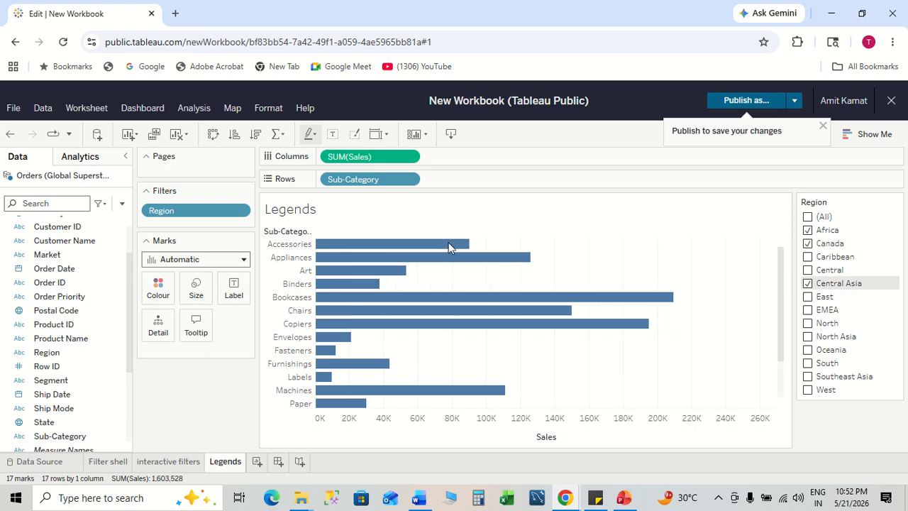
mouse_move(443, 252)
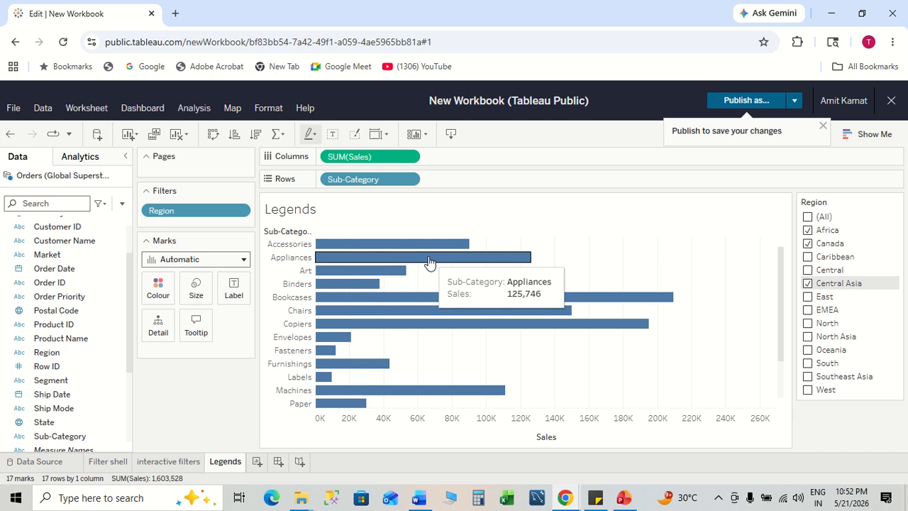
click(808, 243)
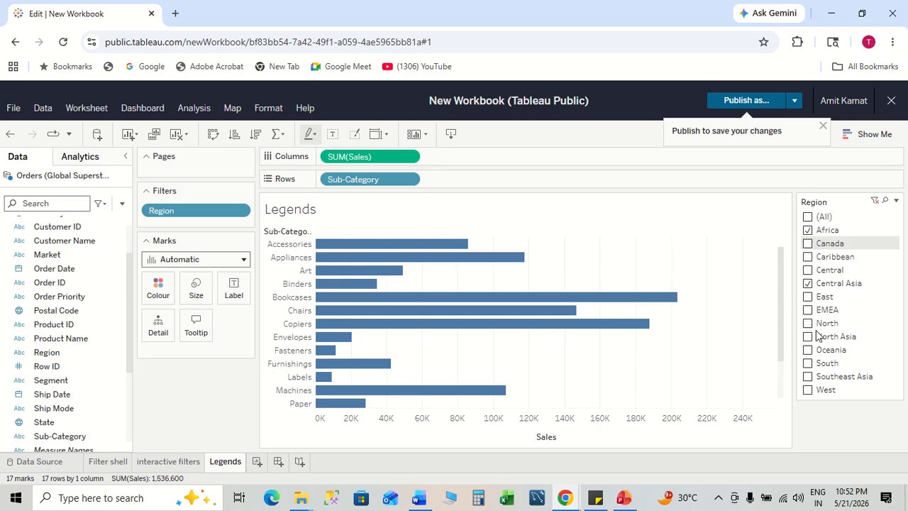
click(808, 377)
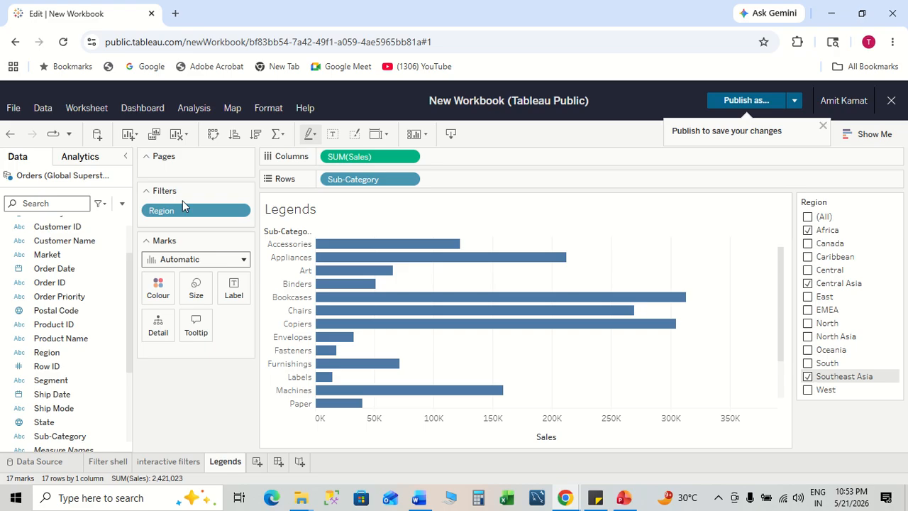
- Remove Region from the Filters shelf and switch to the Word notes to check the dimension filter examples
drag(179, 212, 180, 389)
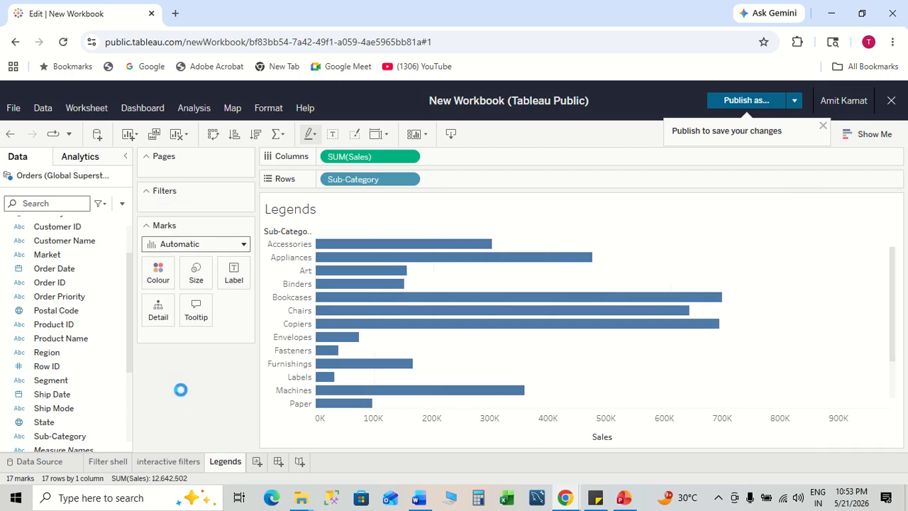
key(alt+Tab)
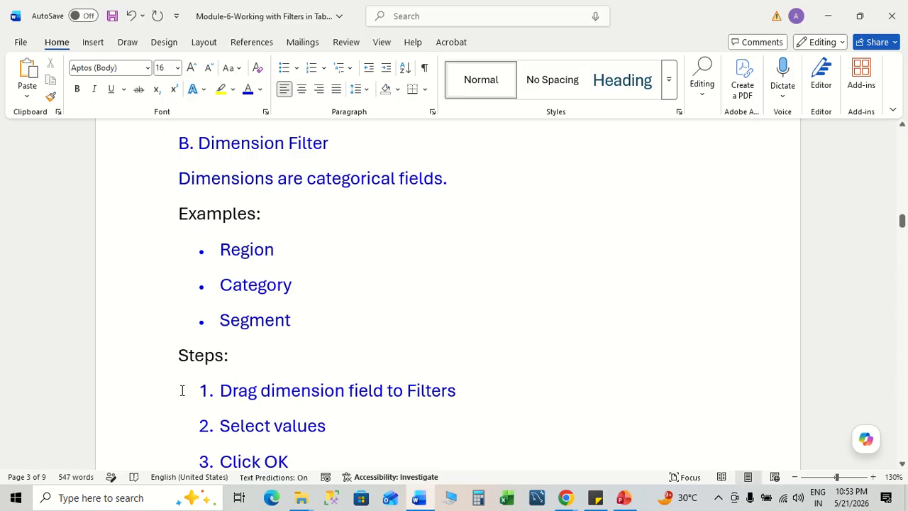
- Switch to Tableau and add Category to the Filters shelf with all its values selected
key(alt+Tab)
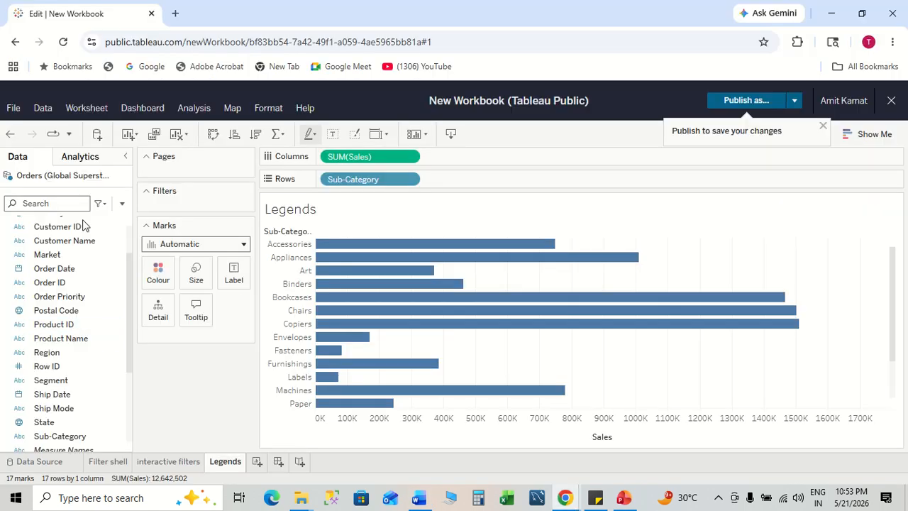
scroll(71, 298, up, 2)
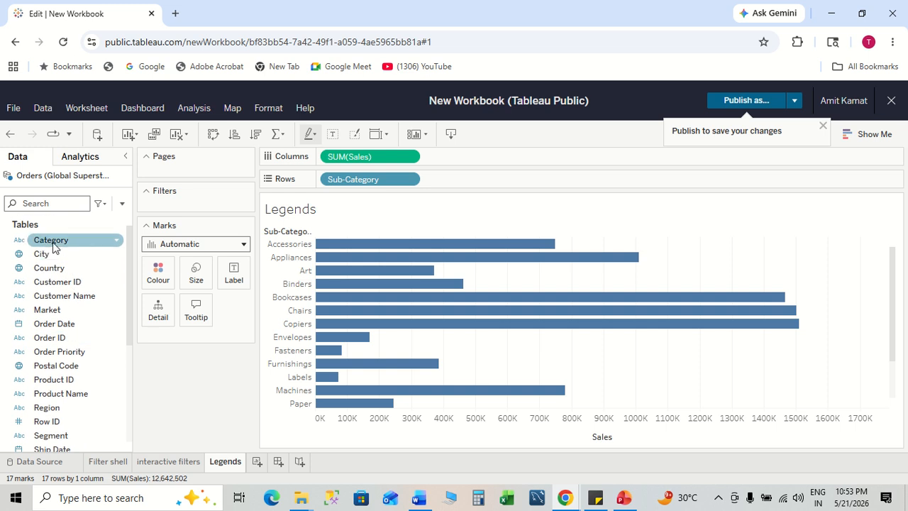
drag(49, 244, 187, 205)
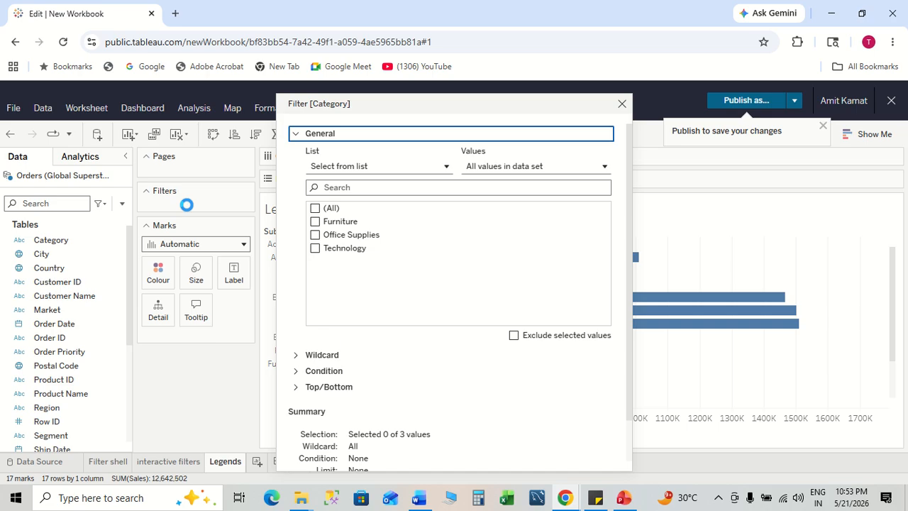
click(316, 209)
scroll(558, 310, down, 1)
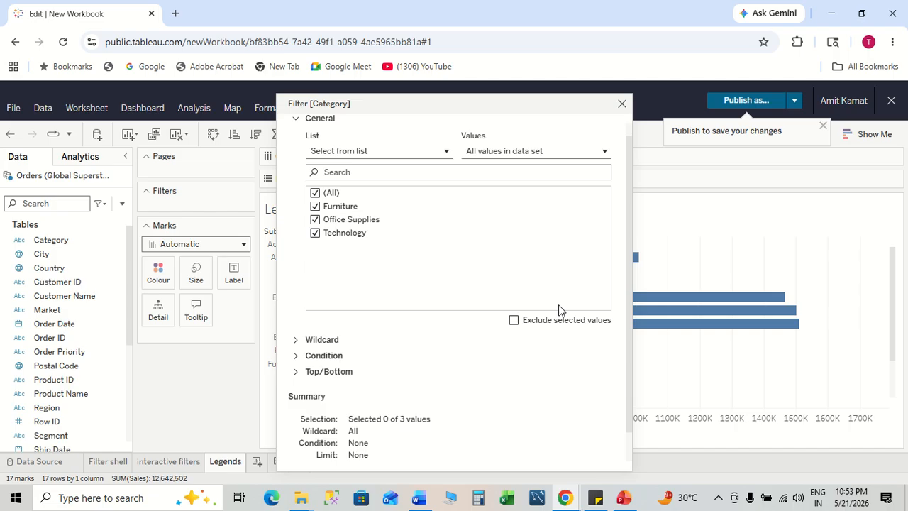
scroll(558, 310, down, 2)
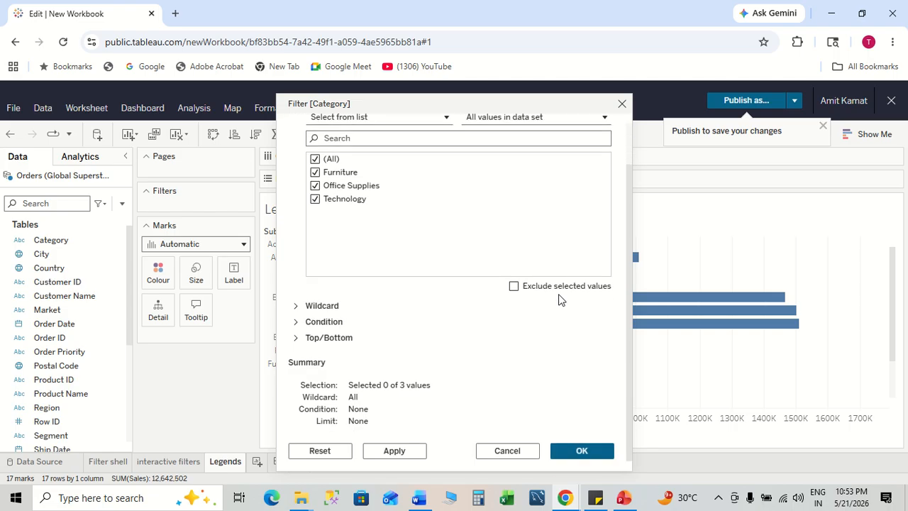
click(581, 451)
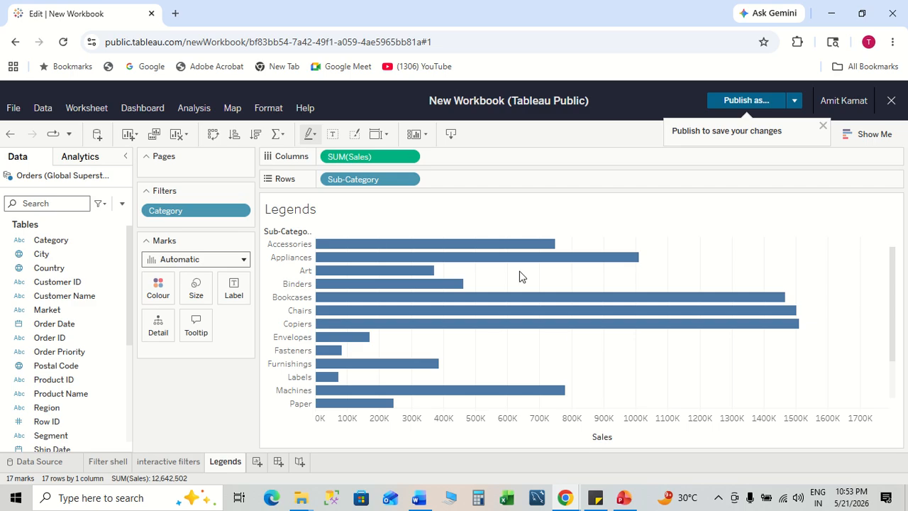
- Show the Category filter control and exclude Office Supplies and Furniture so that only Technology remains selected
click(242, 211)
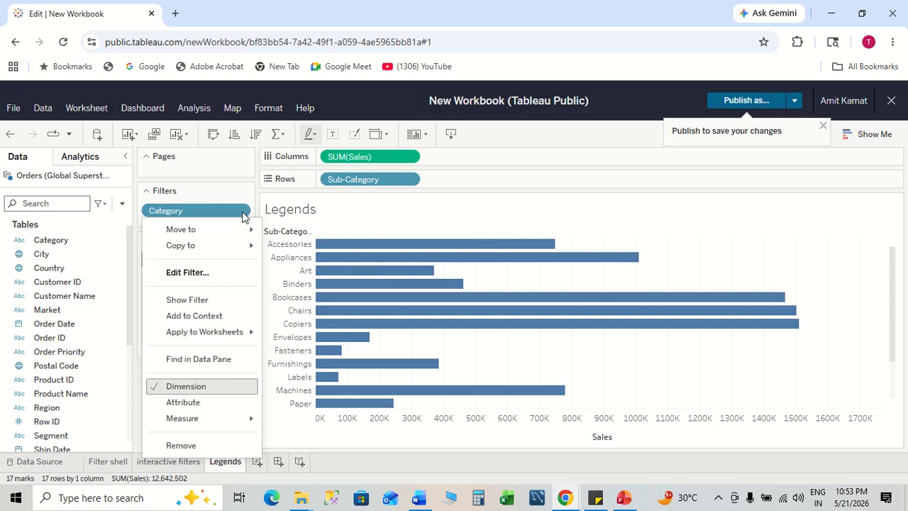
click(215, 300)
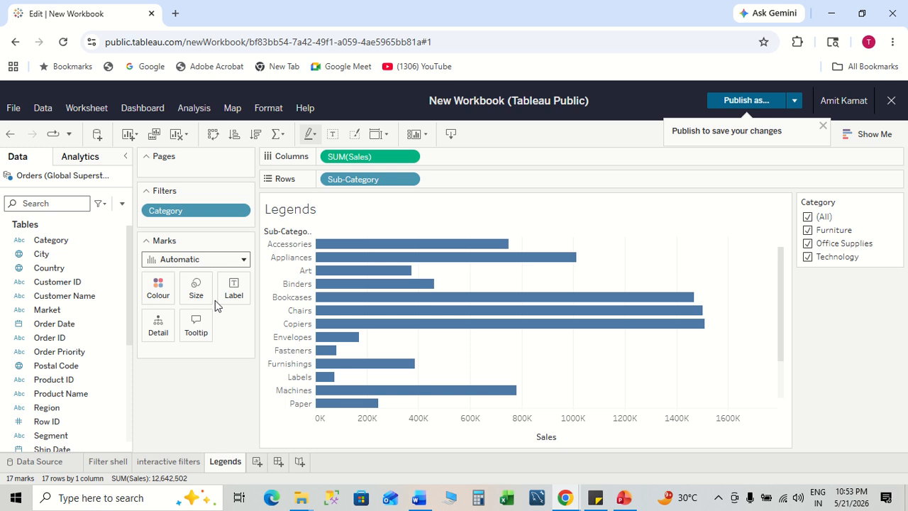
mouse_move(829, 204)
click(809, 243)
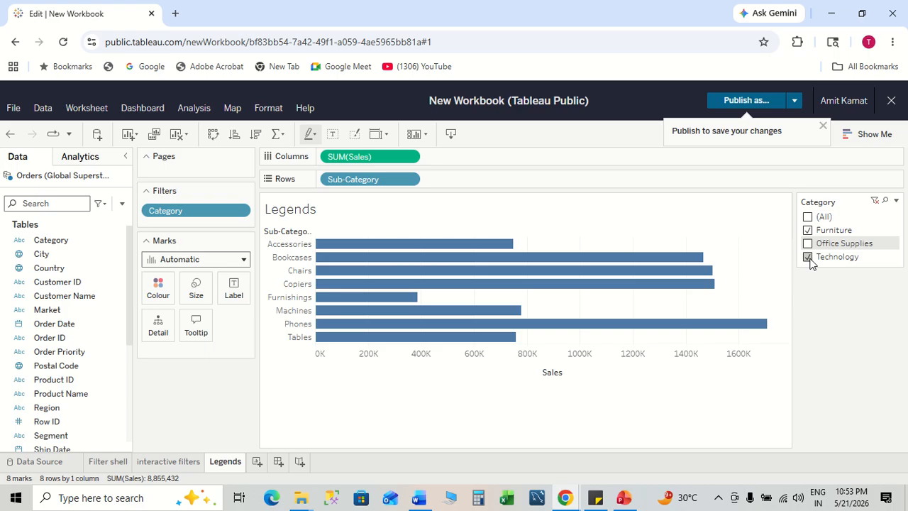
click(809, 257)
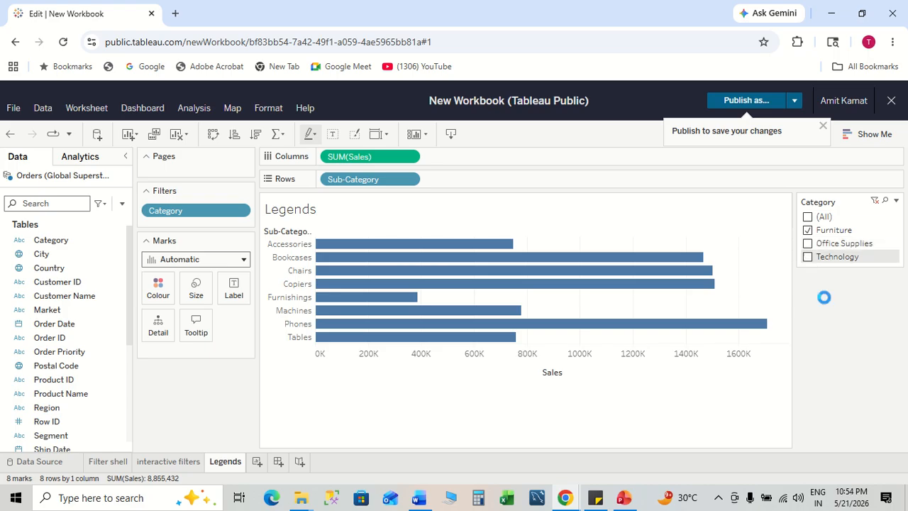
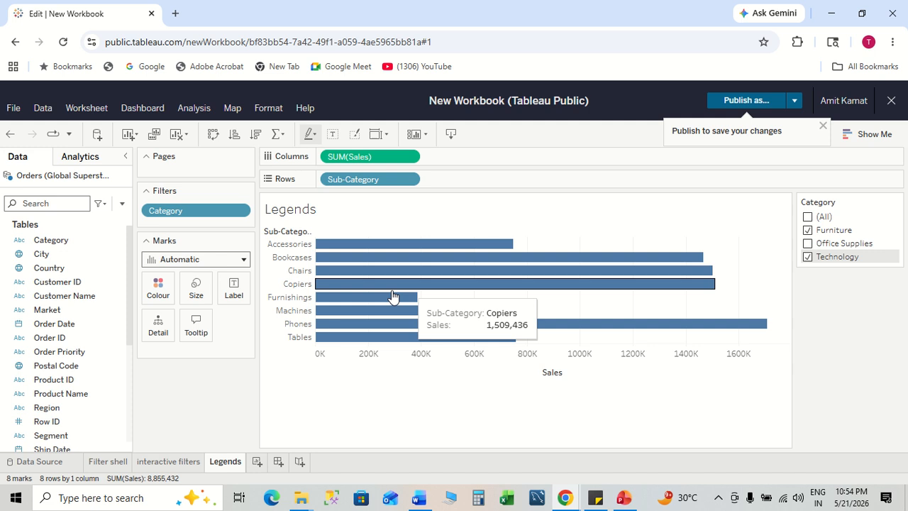
click(808, 231)
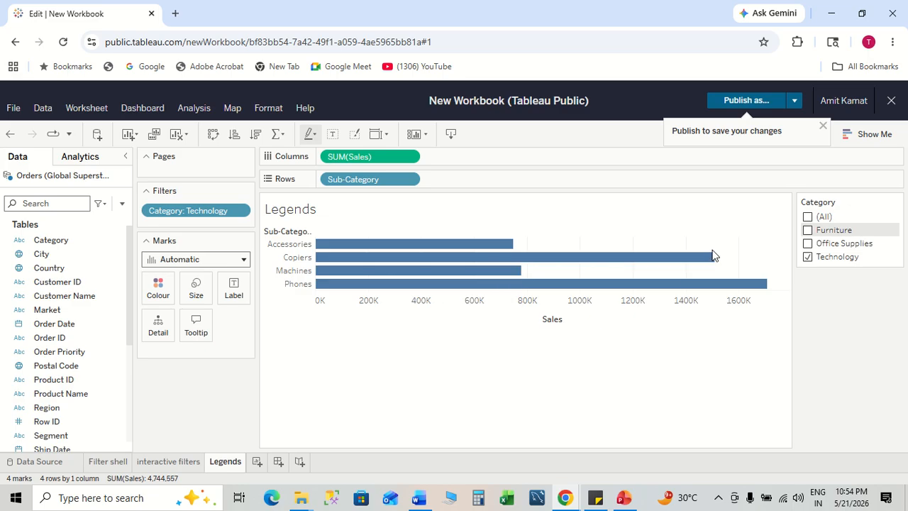
- Reselect all categories in the filter control, look through the sales bars and remove Category from the Filters shelf
click(808, 216)
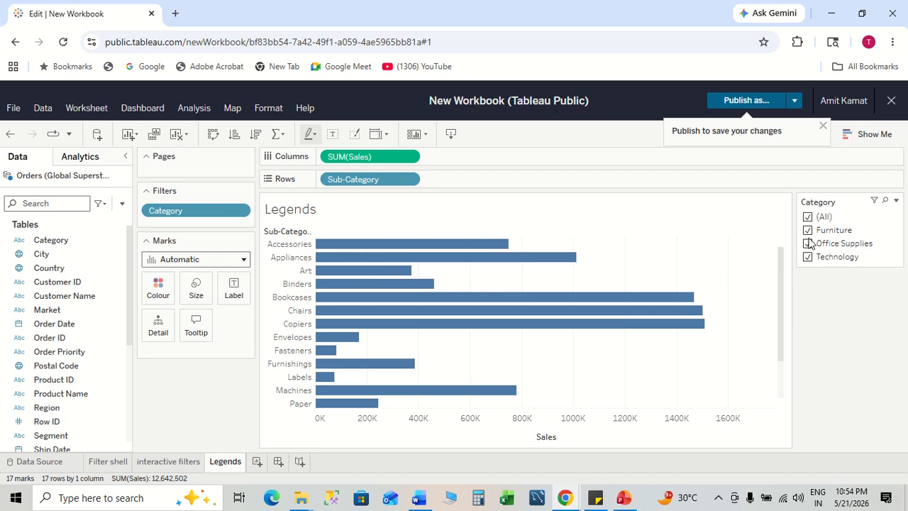
scroll(434, 285, down, 3)
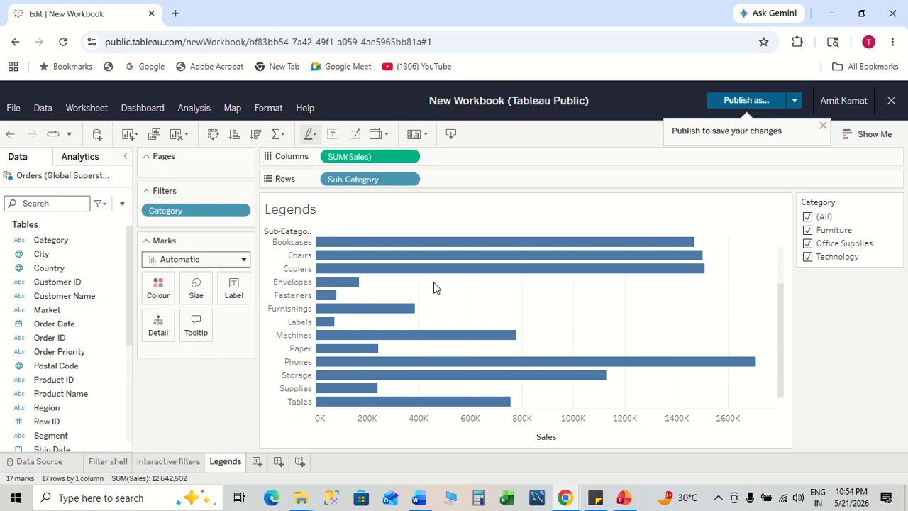
scroll(435, 287, up, 3)
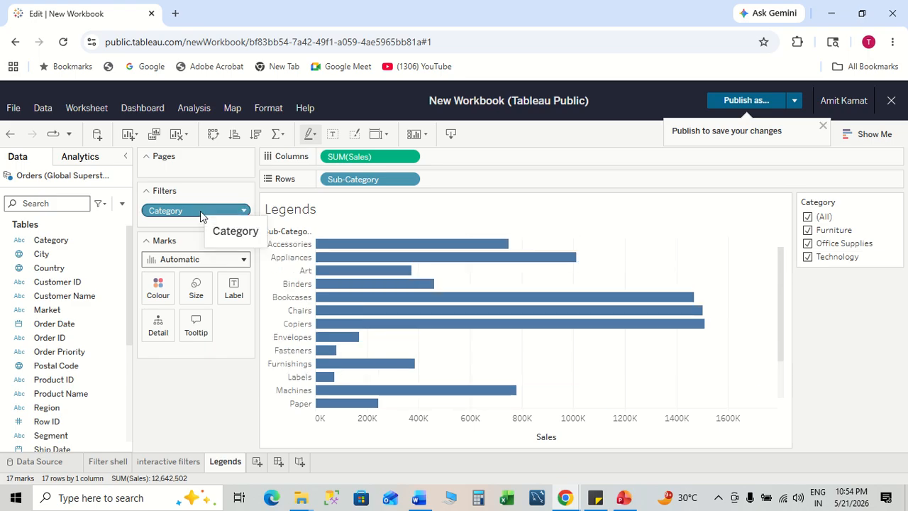
drag(200, 211, 196, 378)
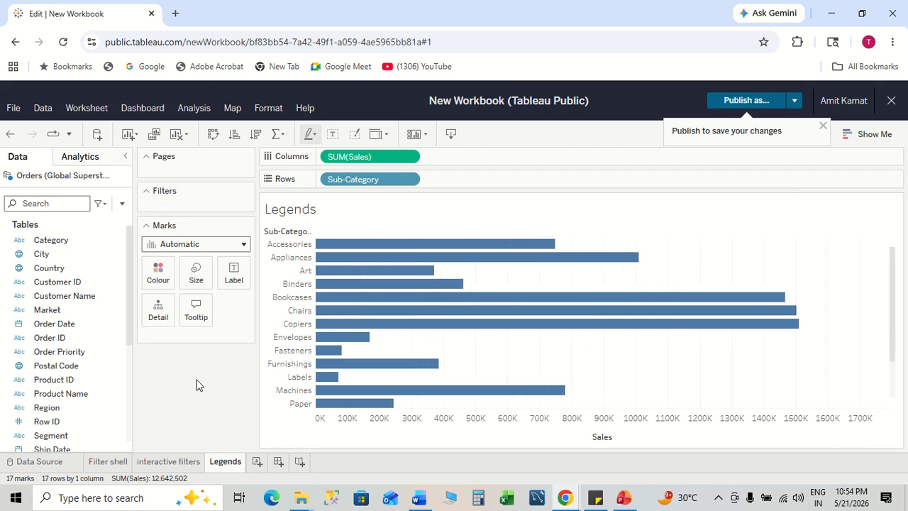
- Check the dimension examples in the Word notes, return to Tableau and add Segment to the Filters shelf with Consumer and Corporate selected
key(alt+Tab)
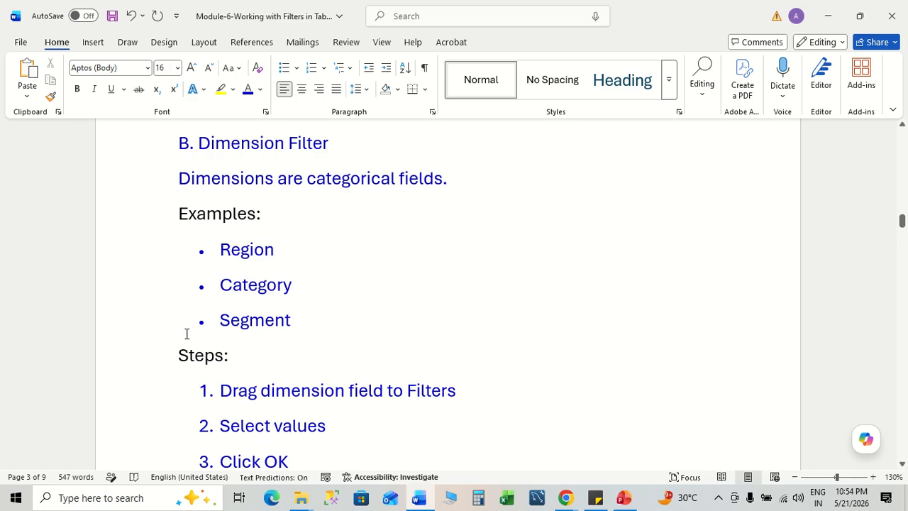
key(alt+Tab)
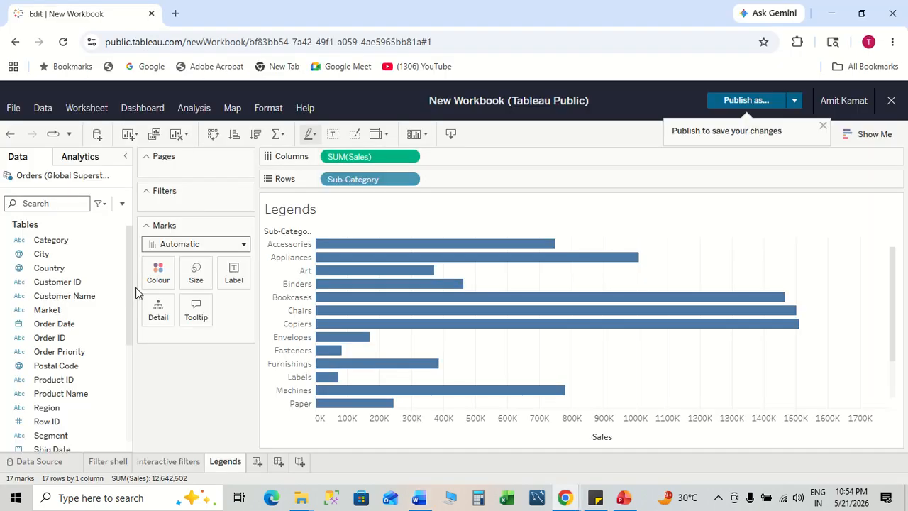
scroll(74, 359, down, 3)
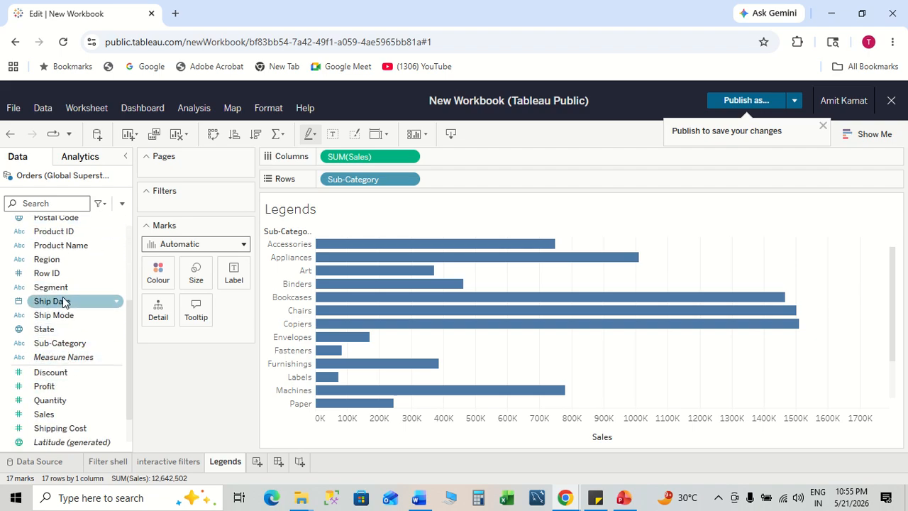
drag(59, 291, 182, 202)
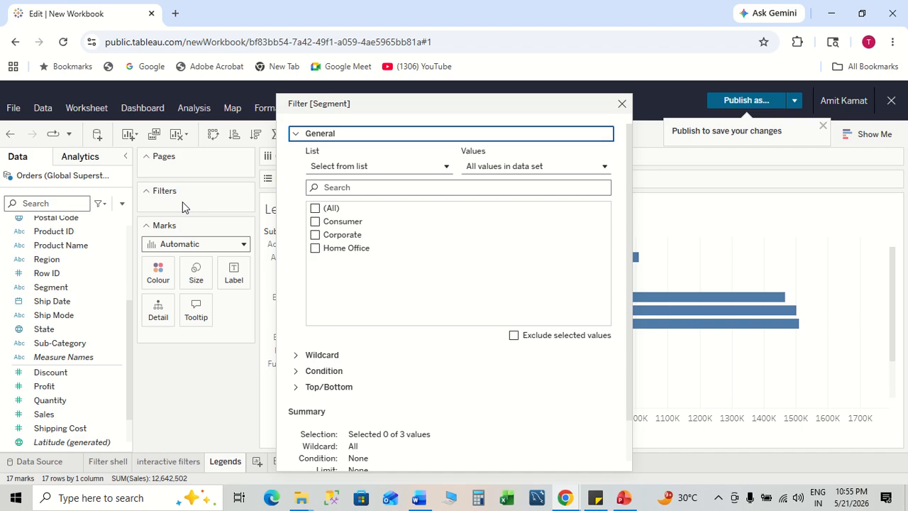
click(315, 221)
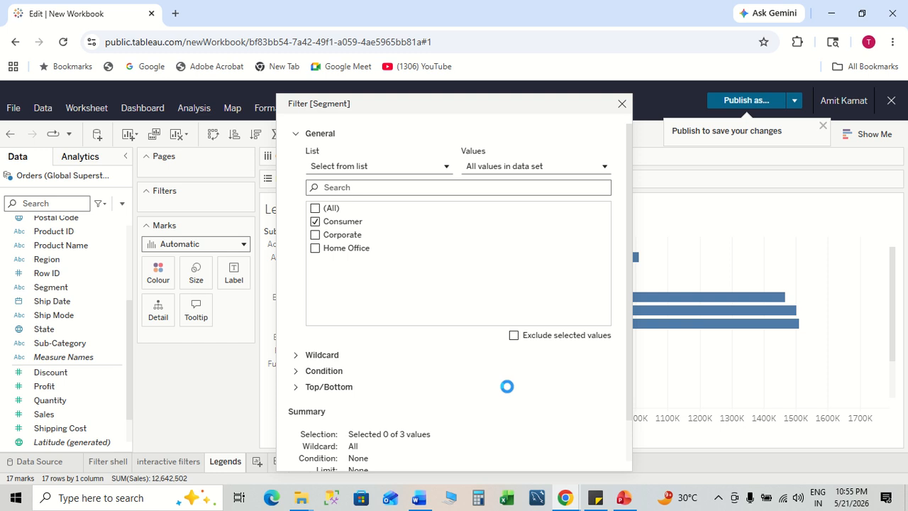
click(315, 235)
scroll(506, 356, down, 1)
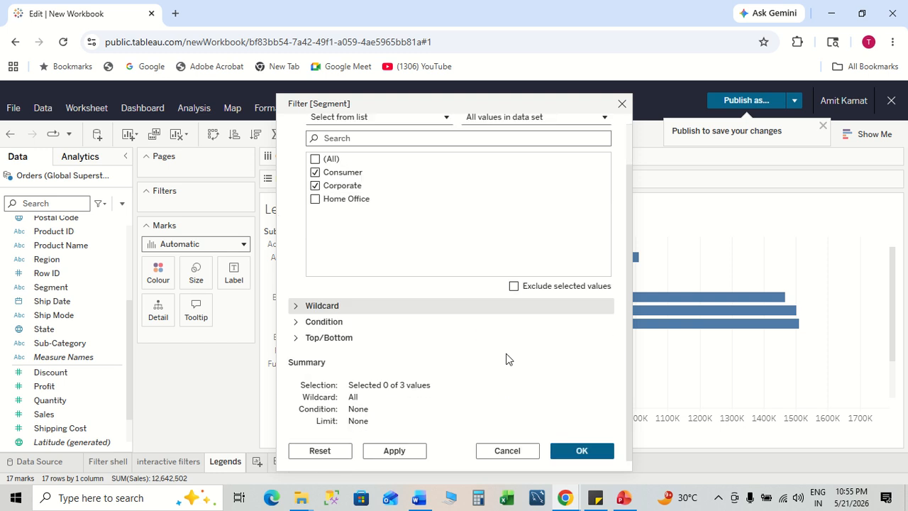
click(578, 451)
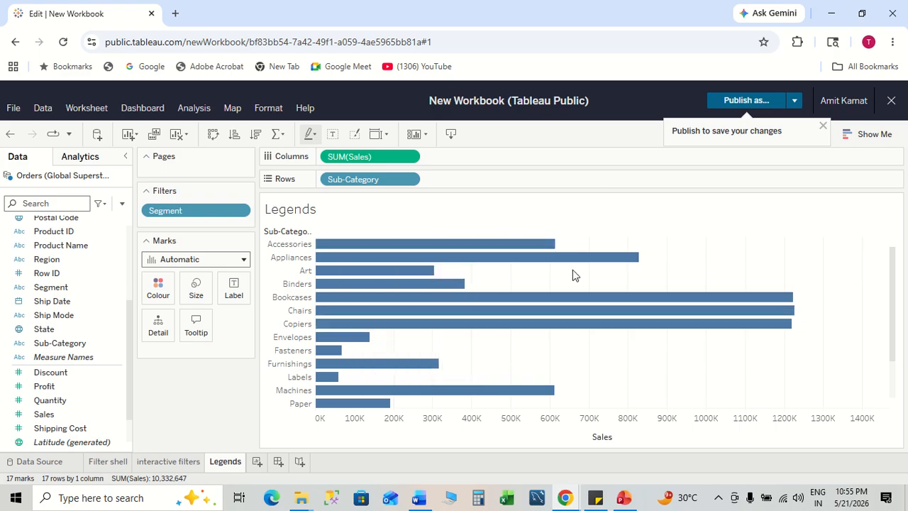
- Show the Segment filter control, select all segments and exclude Corporate to compare the sales bars
click(244, 212)
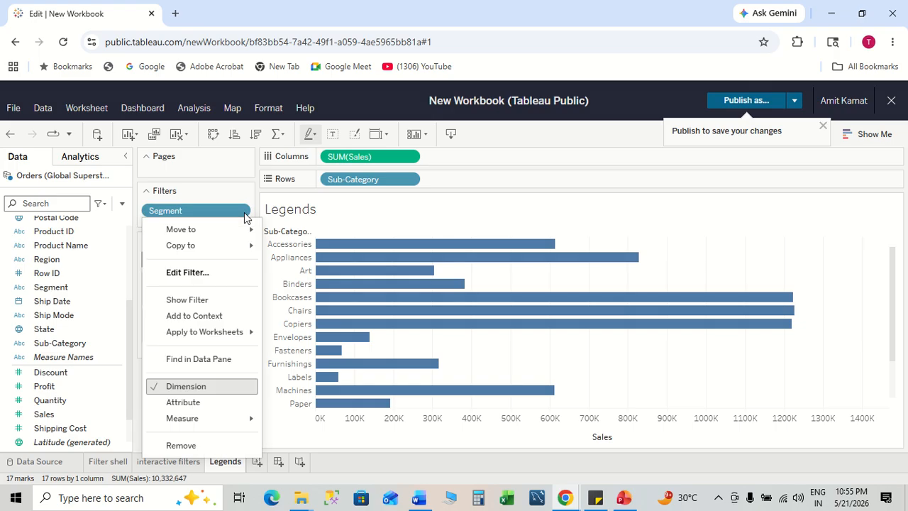
click(205, 301)
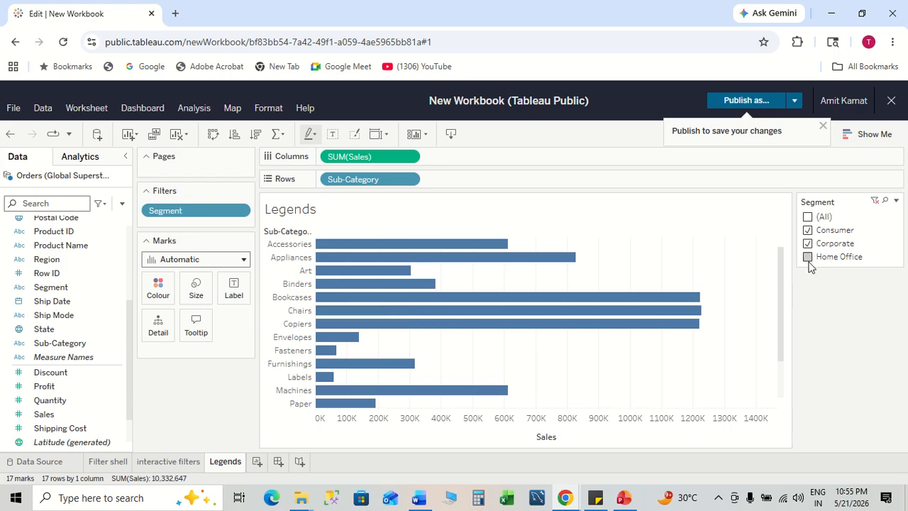
click(806, 215)
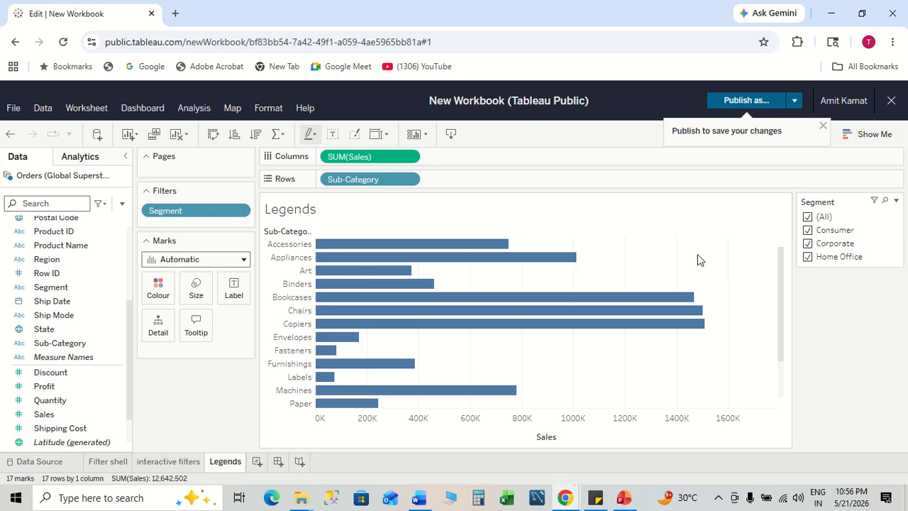
click(808, 244)
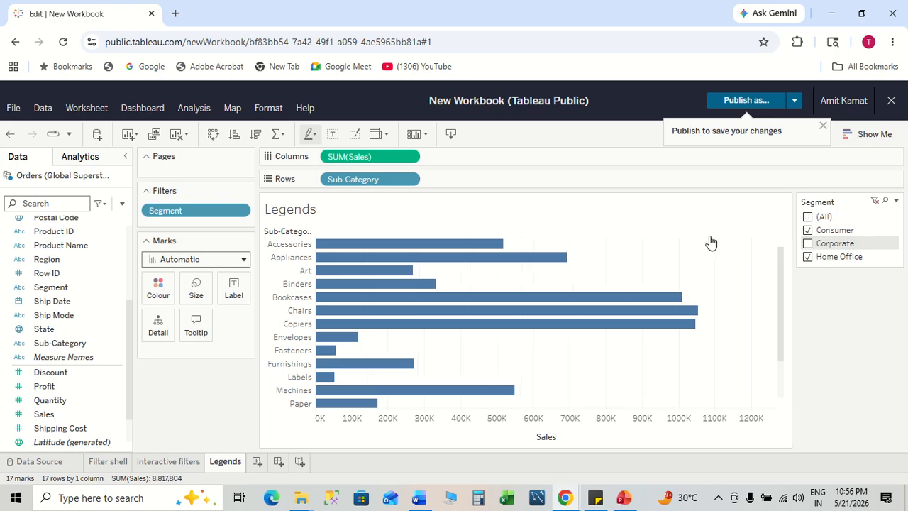
mouse_move(559, 258)
mouse_move(494, 246)
- Switch to the Word notes and read the Measure Filter section with its examples and steps
key(alt+Tab)
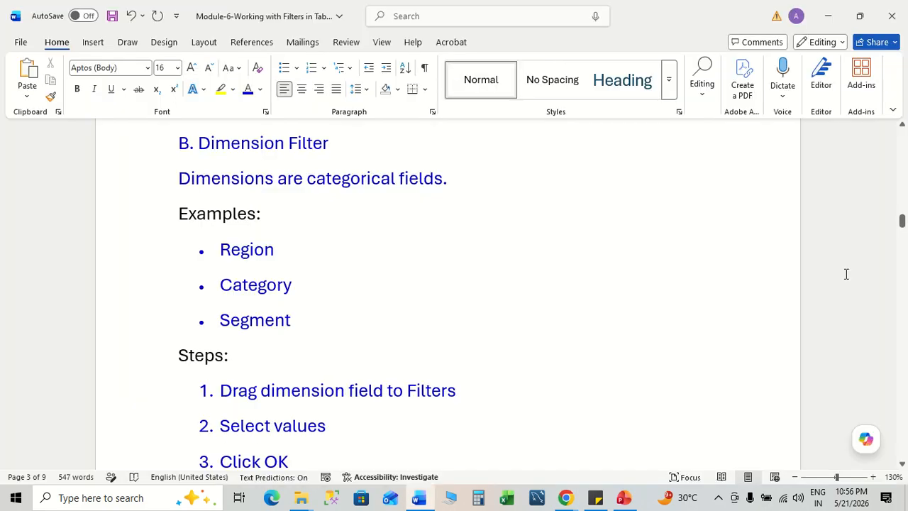
scroll(511, 300, up, 1)
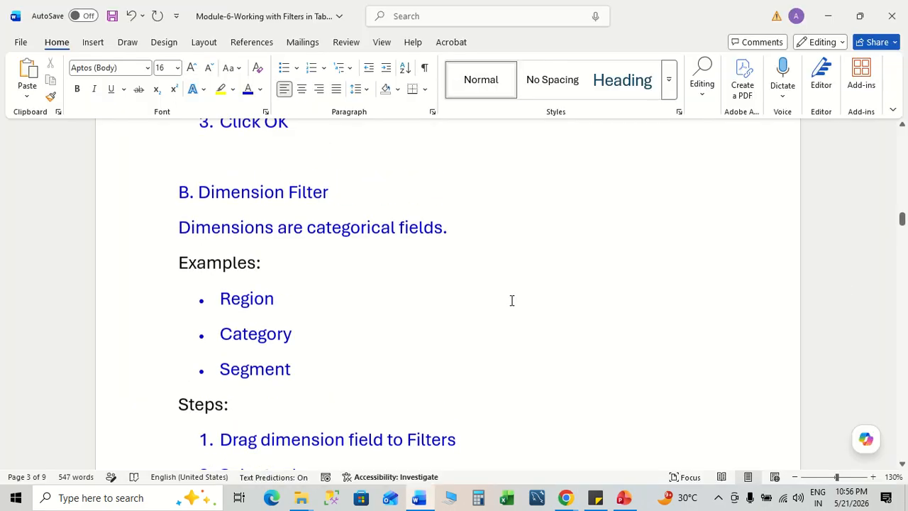
scroll(511, 300, down, 8)
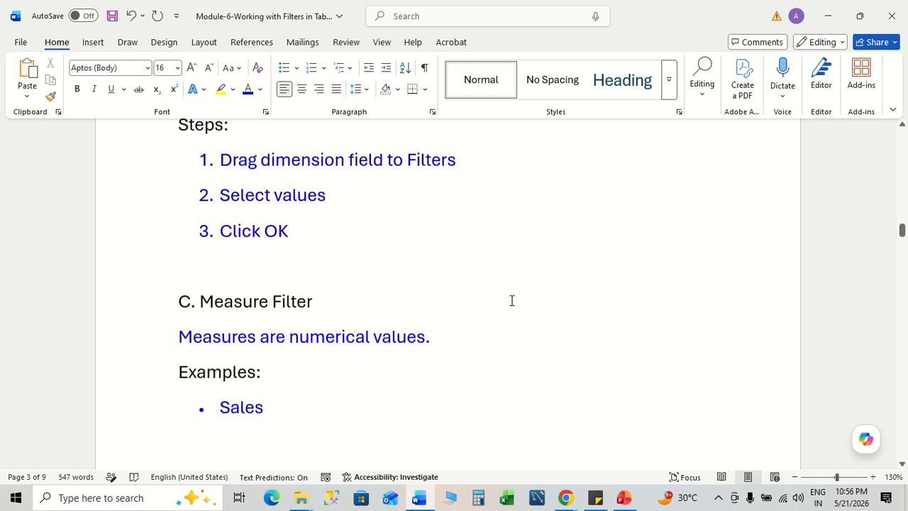
scroll(511, 300, down, 2)
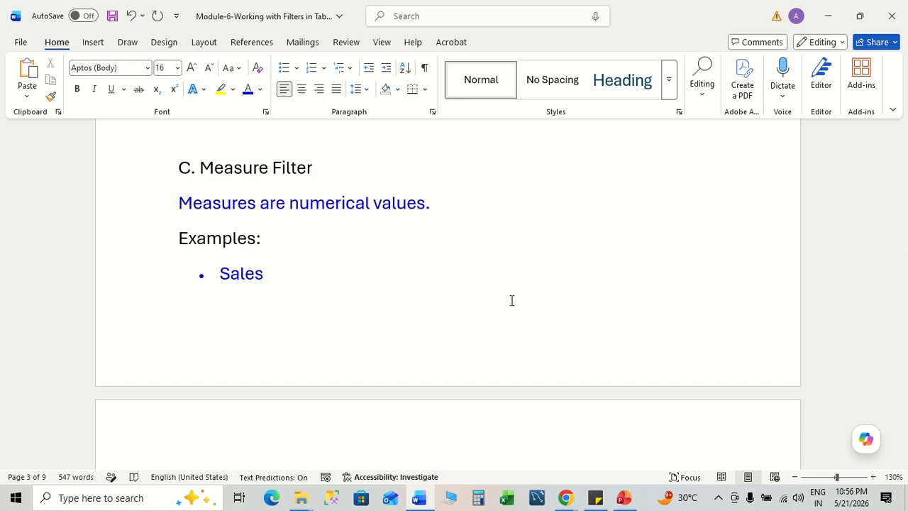
scroll(511, 300, down, 5)
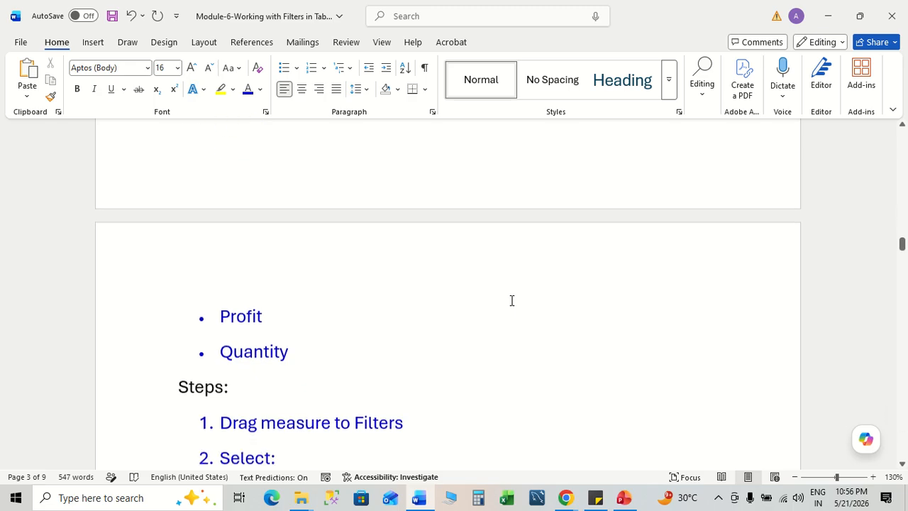
scroll(511, 300, down, 5)
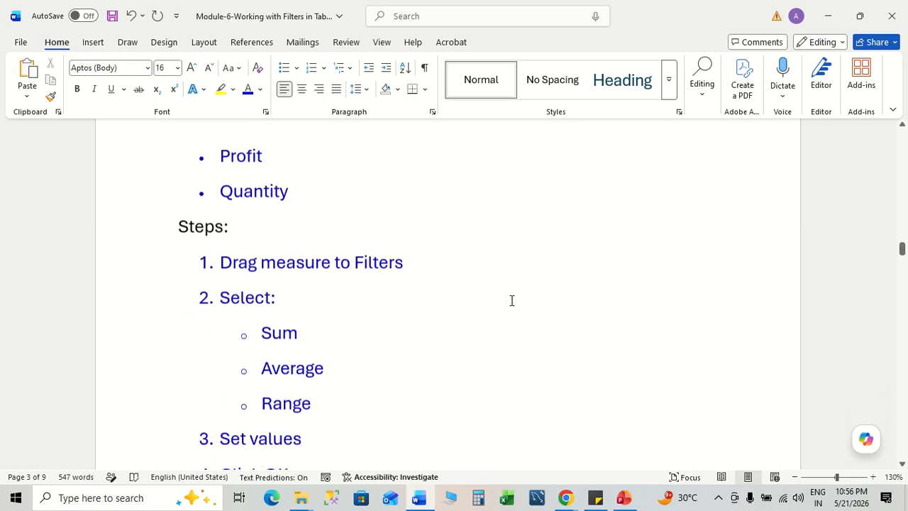
scroll(512, 300, down, 1)
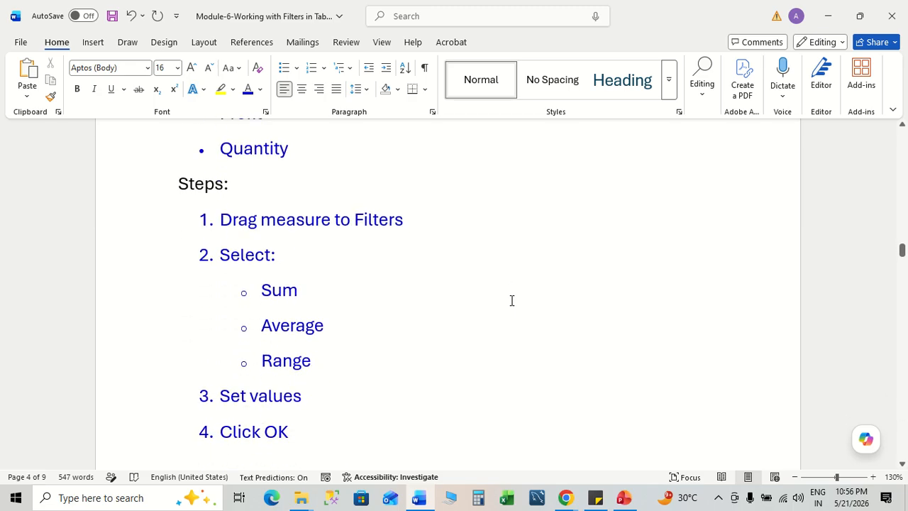
scroll(511, 300, down, 1)
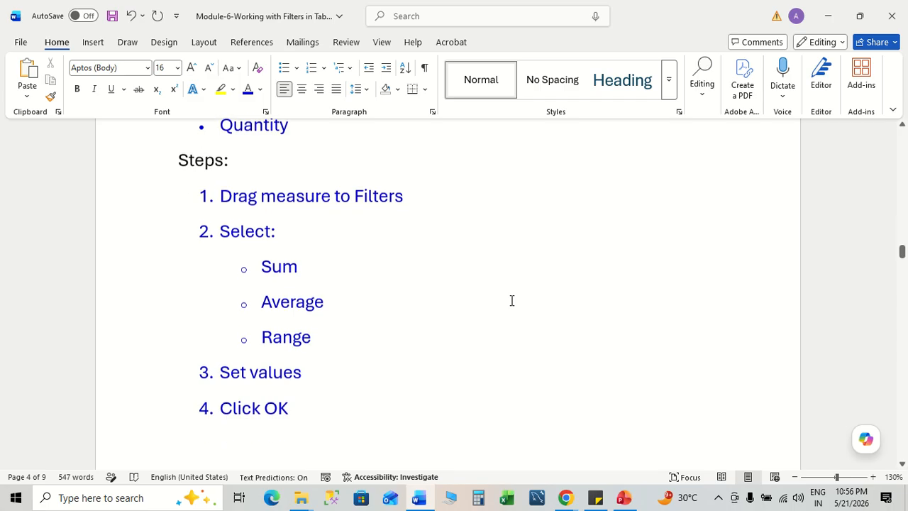
- Switch to Tableau, remove Segment from the Filters shelf and recheck the measure filter examples in the Word notes
key(alt+Tab)
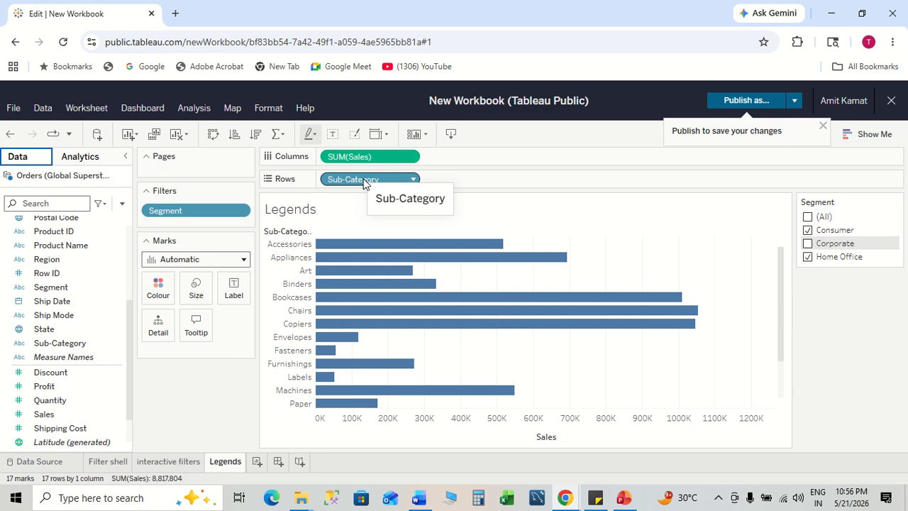
drag(226, 203, 211, 383)
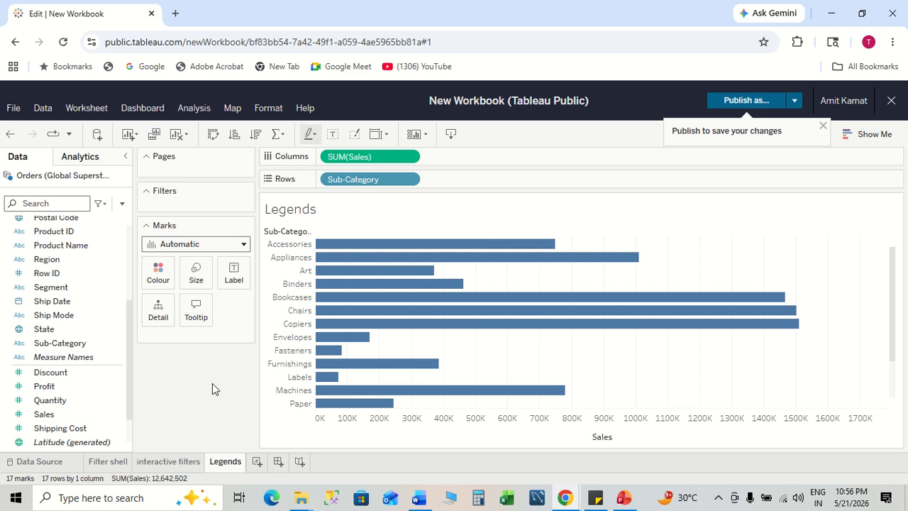
key(alt+Tab)
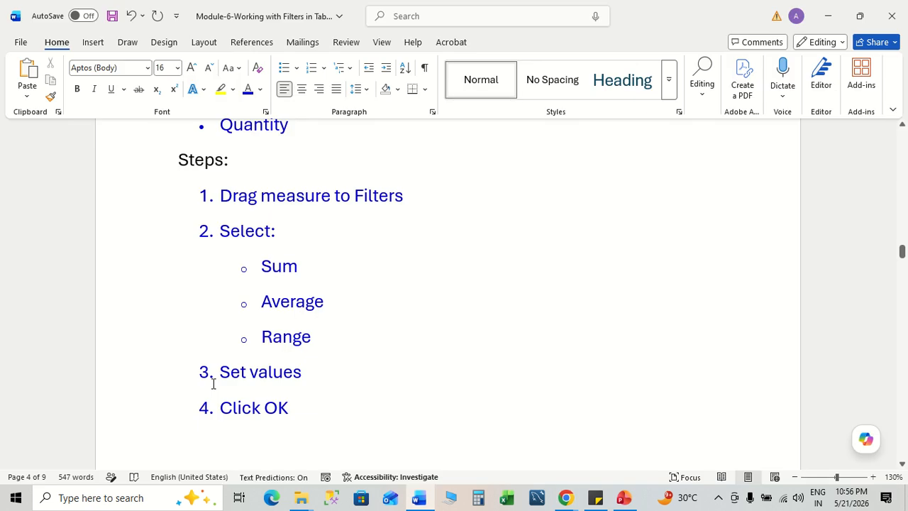
scroll(289, 213, up, 3)
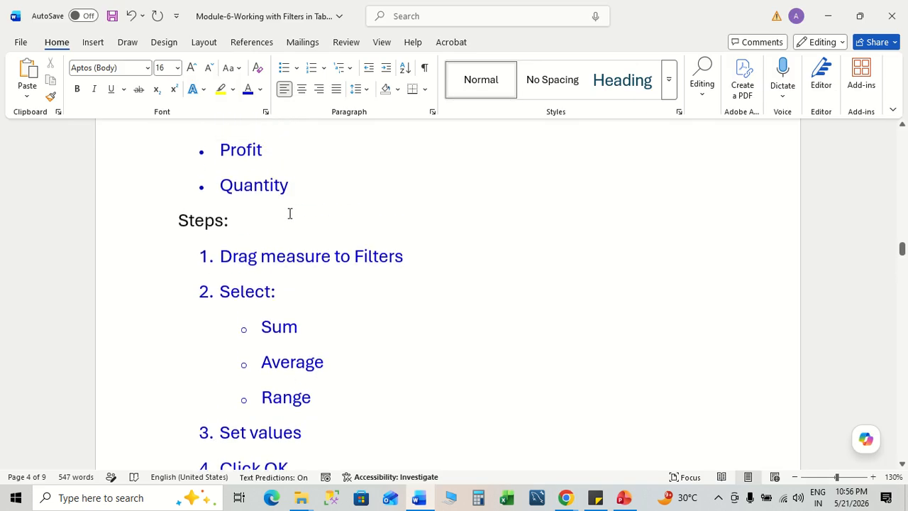
scroll(289, 213, up, 7)
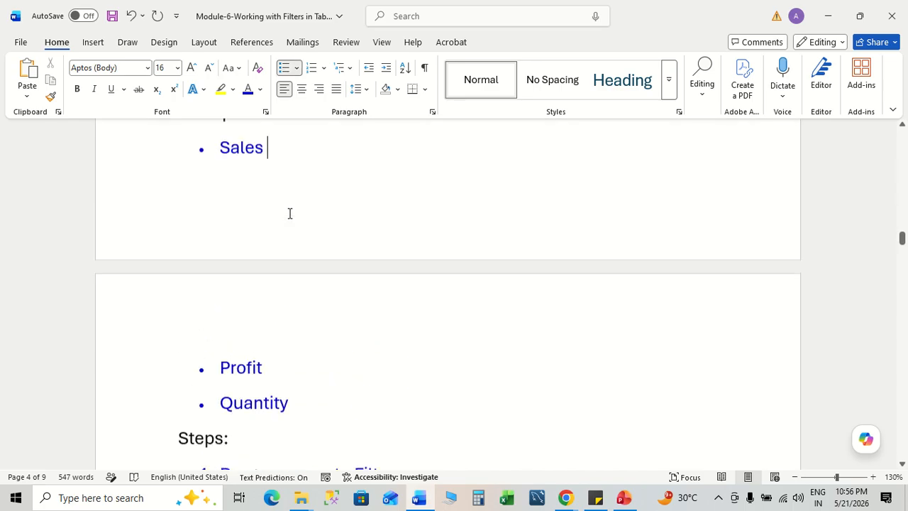
- Switch to Tableau and add Sales to the Filters shelf as an all-values filter with the full range of values
key(alt+Tab)
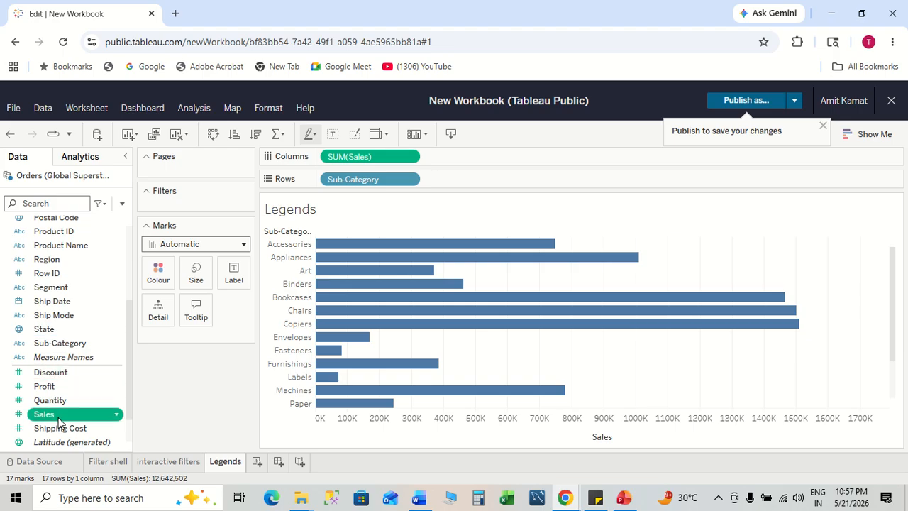
drag(60, 417, 189, 203)
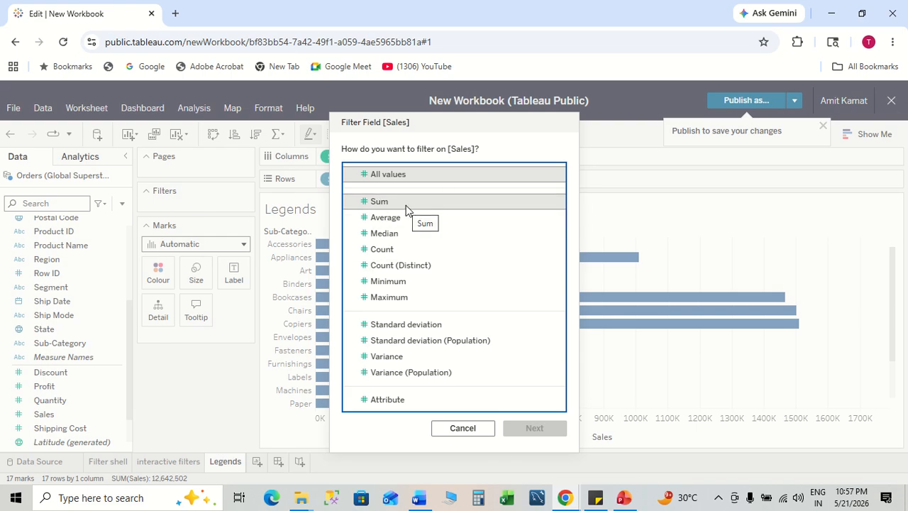
click(372, 179)
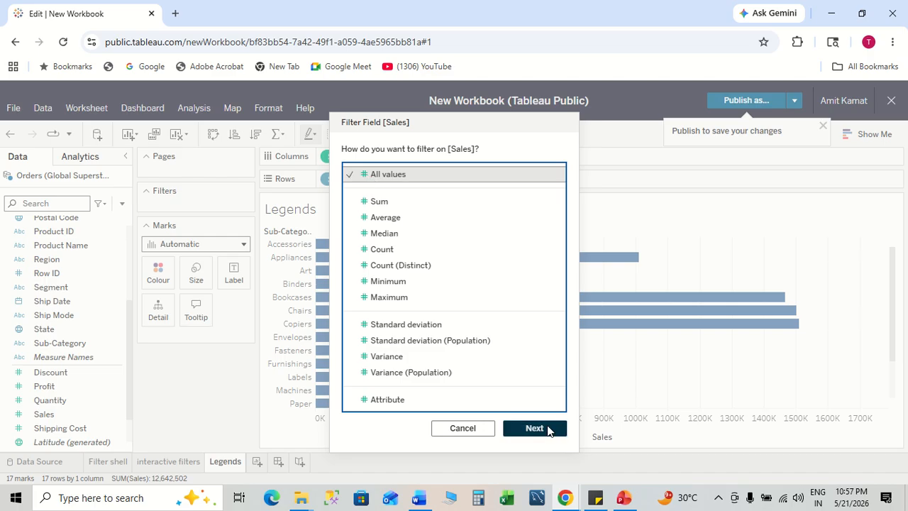
click(534, 428)
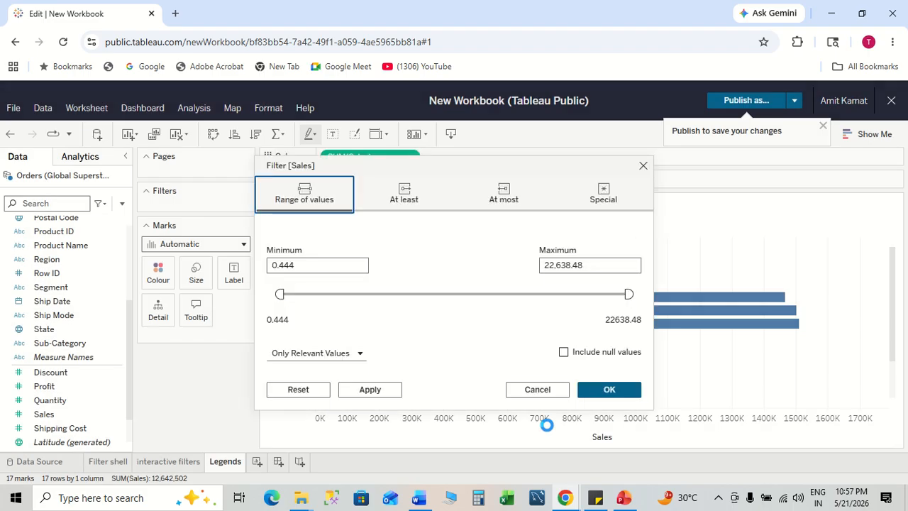
click(597, 390)
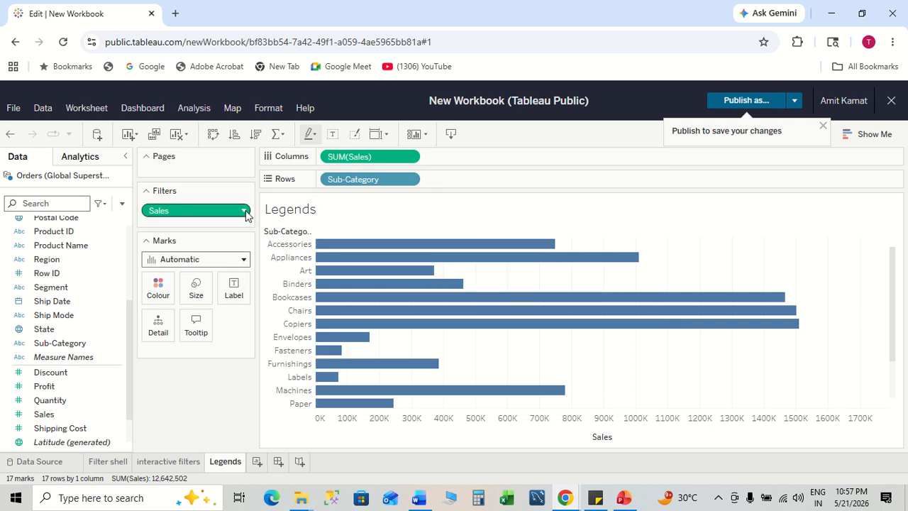
- Show the Sales filter control, try its minimum slider and remove Sales from the Filters shelf
click(244, 212)
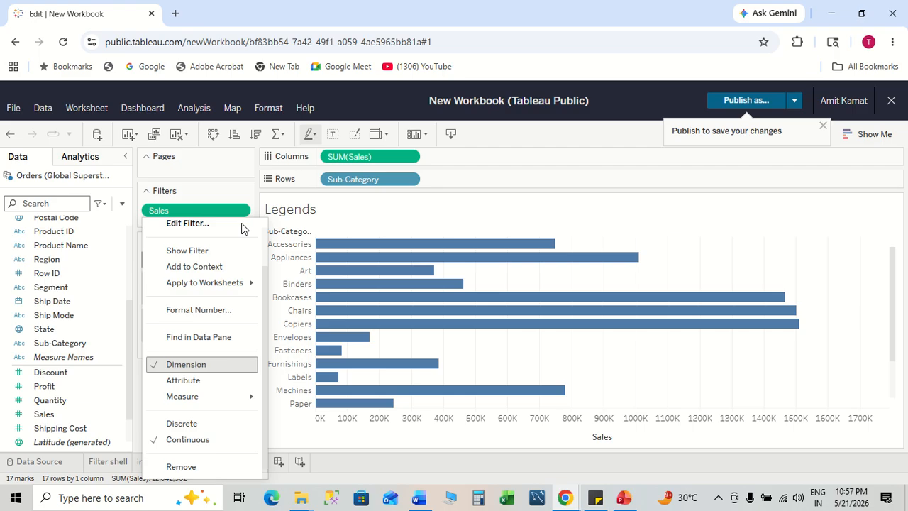
click(208, 256)
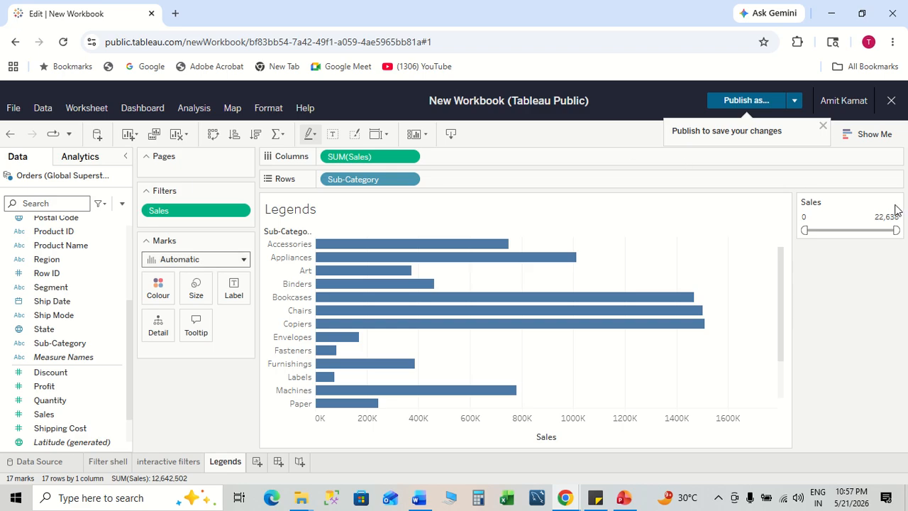
mouse_move(807, 236)
mouse_down()
mouse_move(830, 231)
mouse_move(796, 237)
mouse_up()
drag(217, 213, 210, 404)
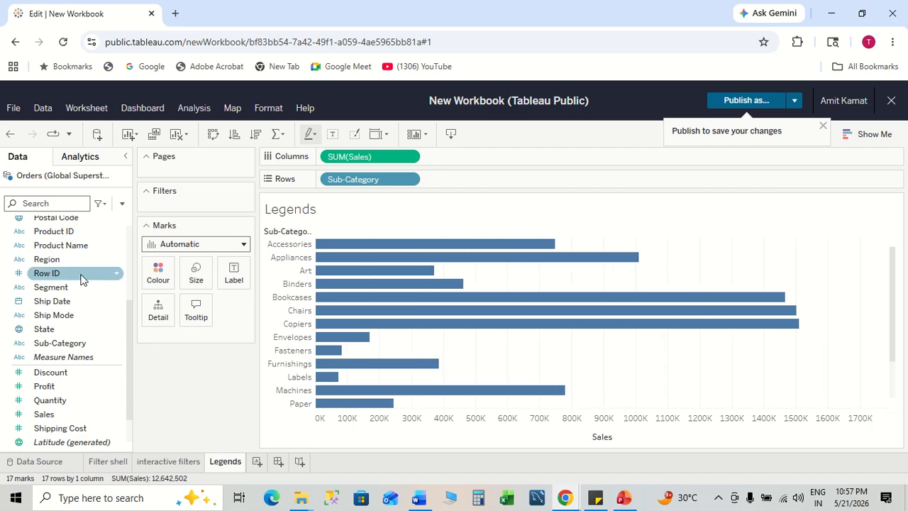
- Add Sales to the Filters shelf as a Sum filter with the full range of values
drag(58, 414, 188, 204)
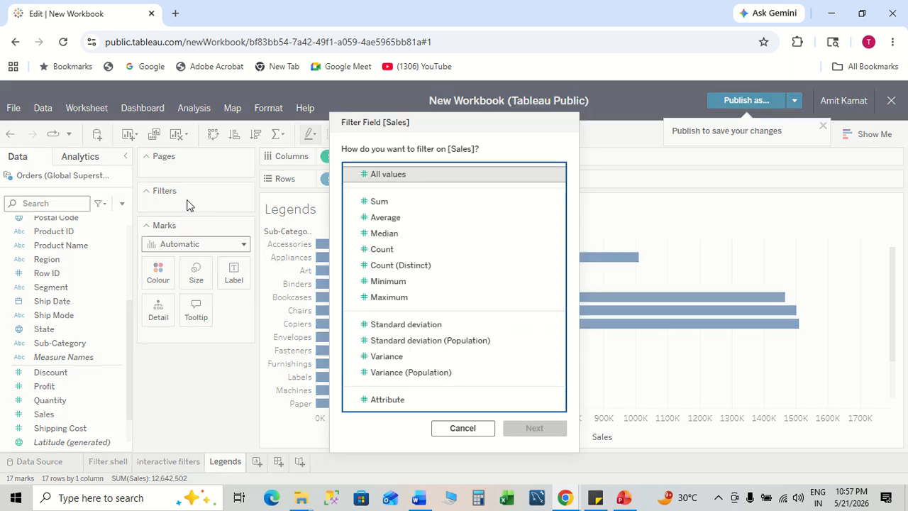
click(389, 203)
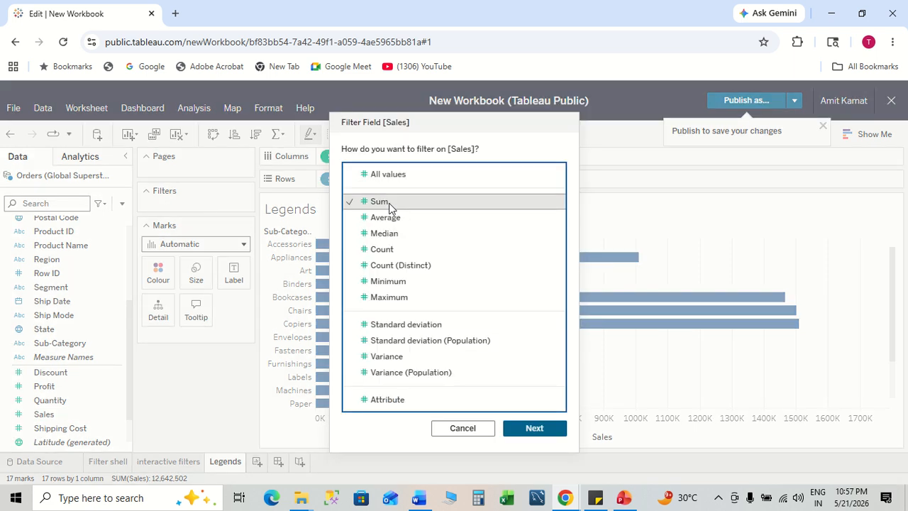
click(532, 426)
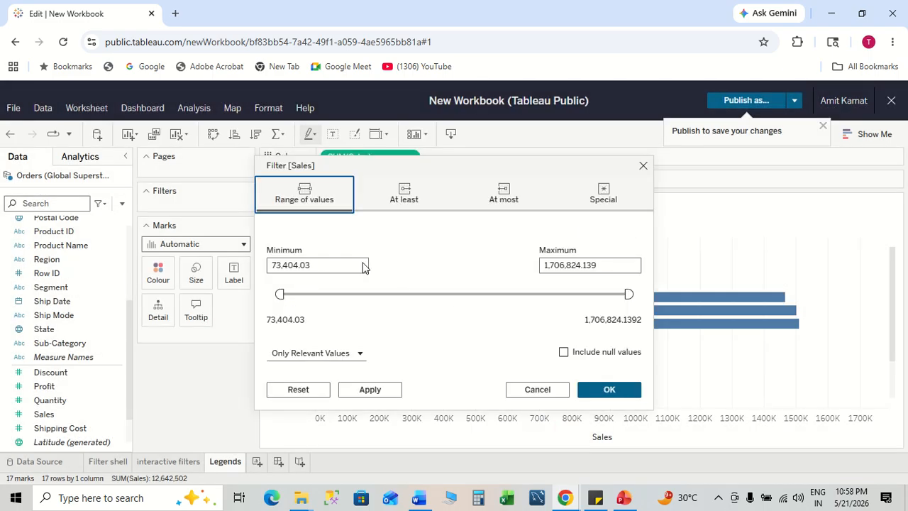
click(324, 268)
click(310, 274)
click(615, 387)
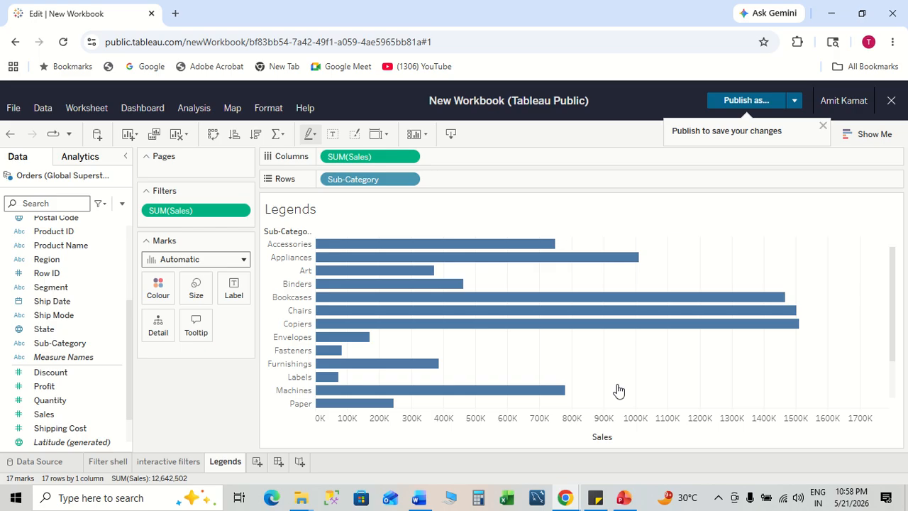
- Examine the sales values of the Accessories, Appliances and Bookcases bars under the Sum filter
mouse_move(501, 247)
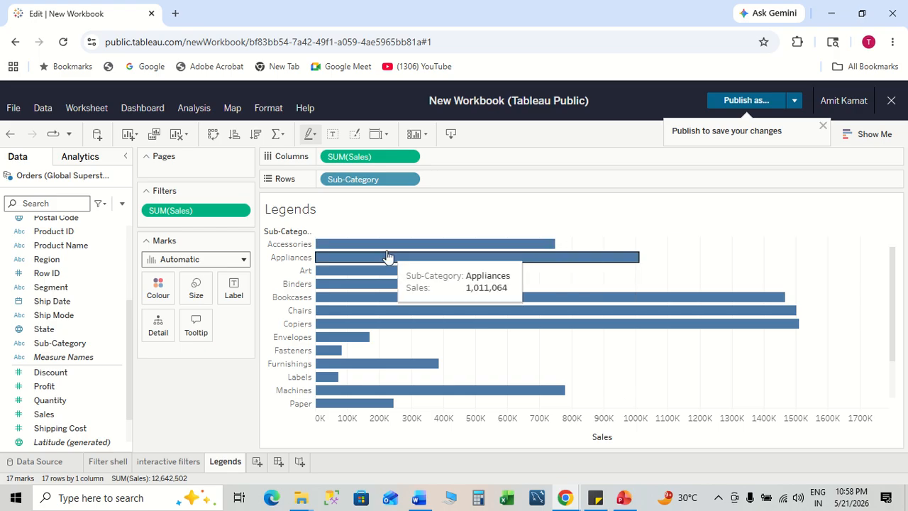
mouse_move(399, 284)
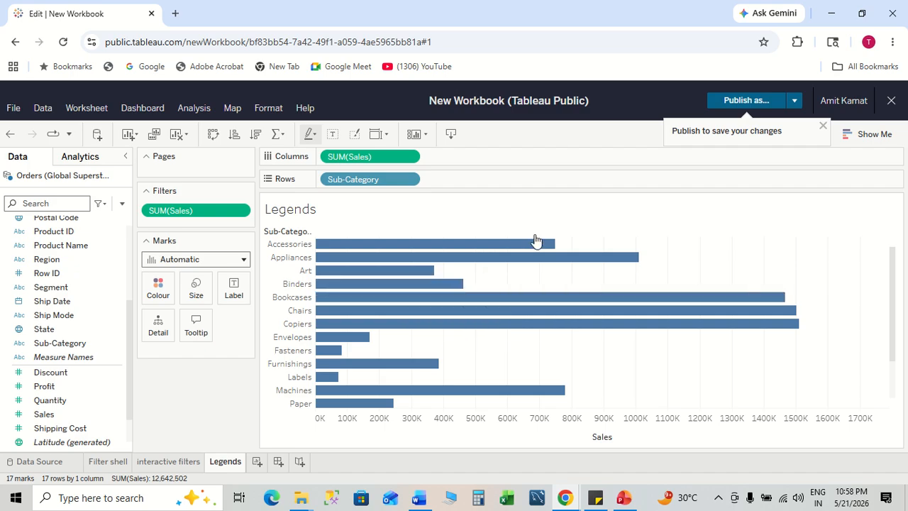
mouse_move(536, 243)
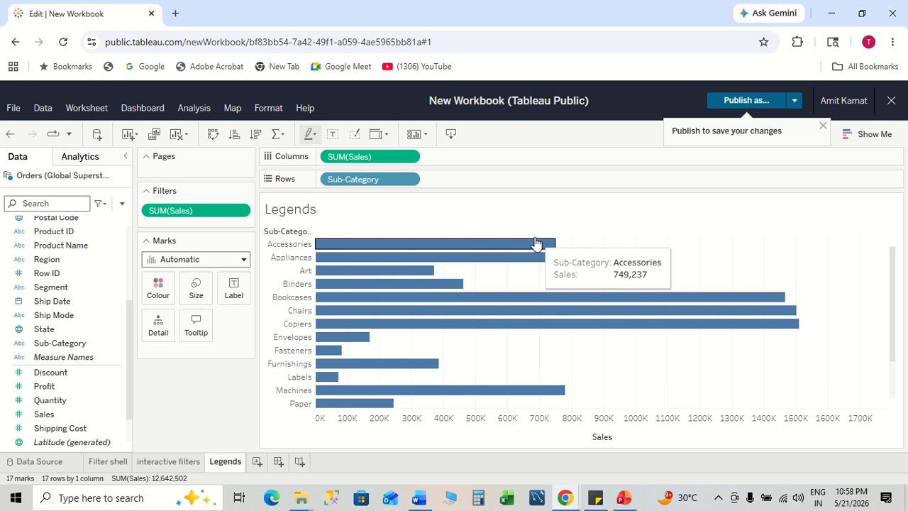
mouse_move(468, 264)
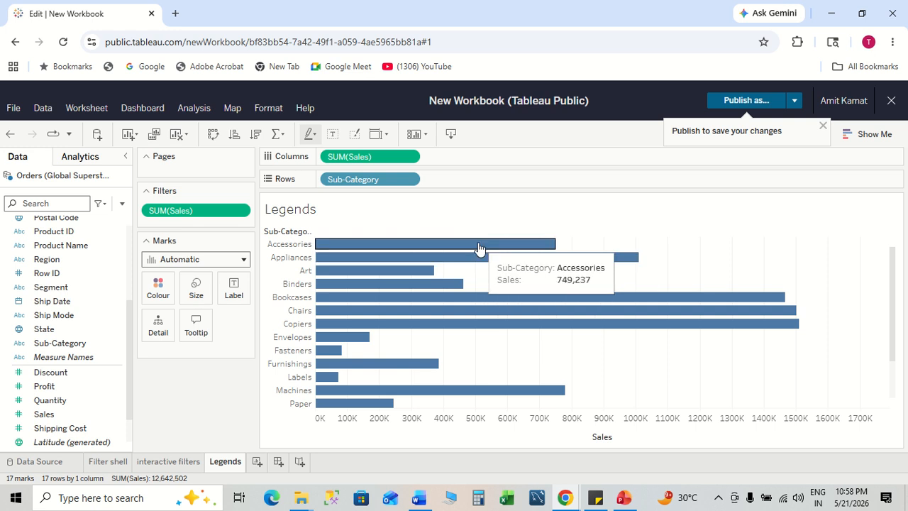
mouse_move(640, 303)
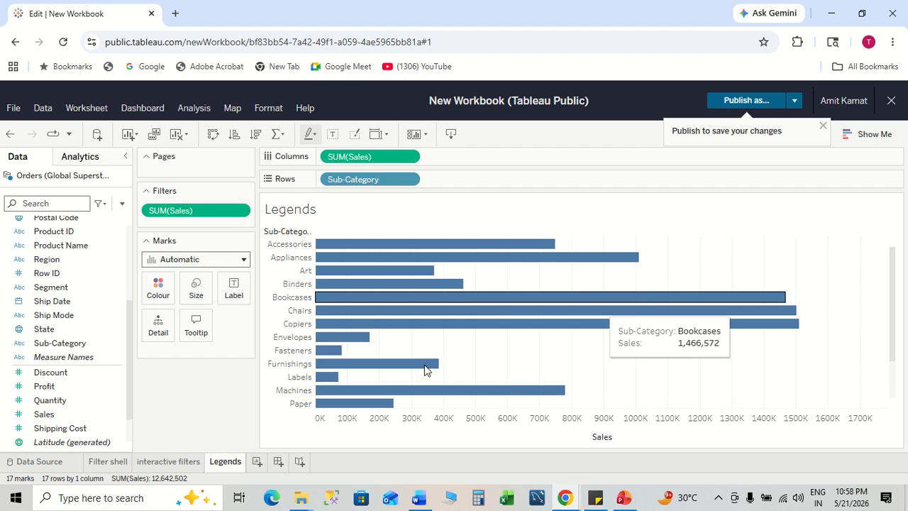
key(alt+Tab)
key(Escape)
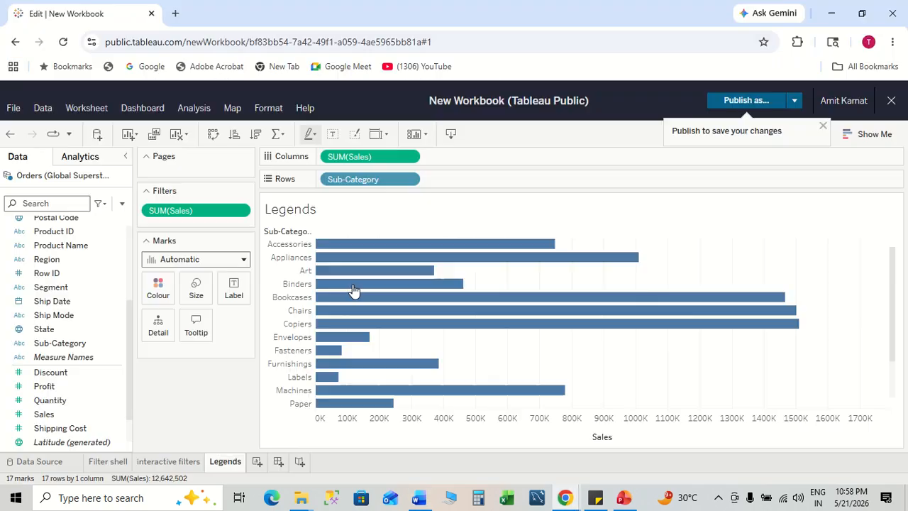
- Open the SUM(Sales) filter for editing, reset its range of values and close it
click(244, 211)
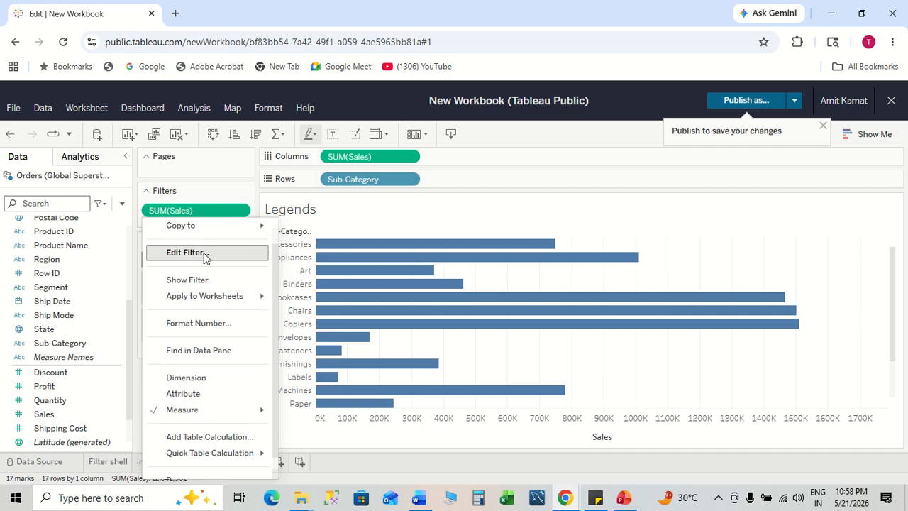
click(204, 254)
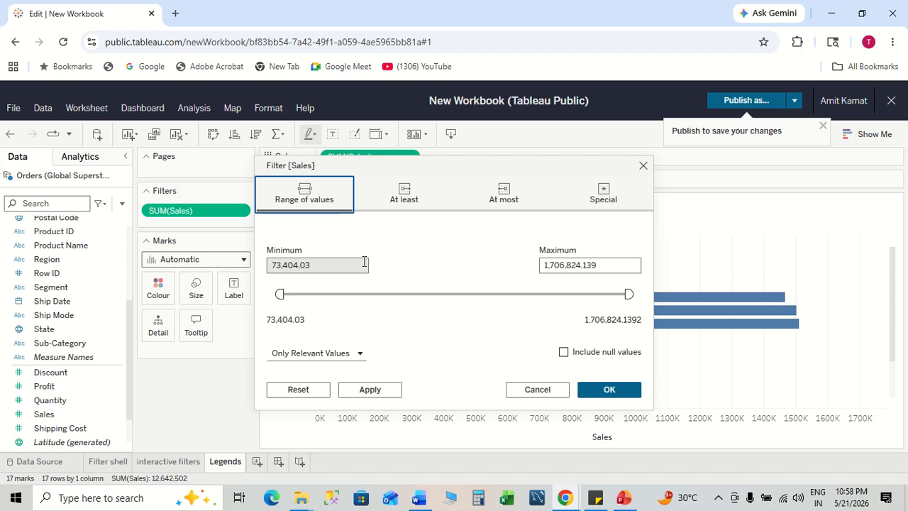
click(317, 390)
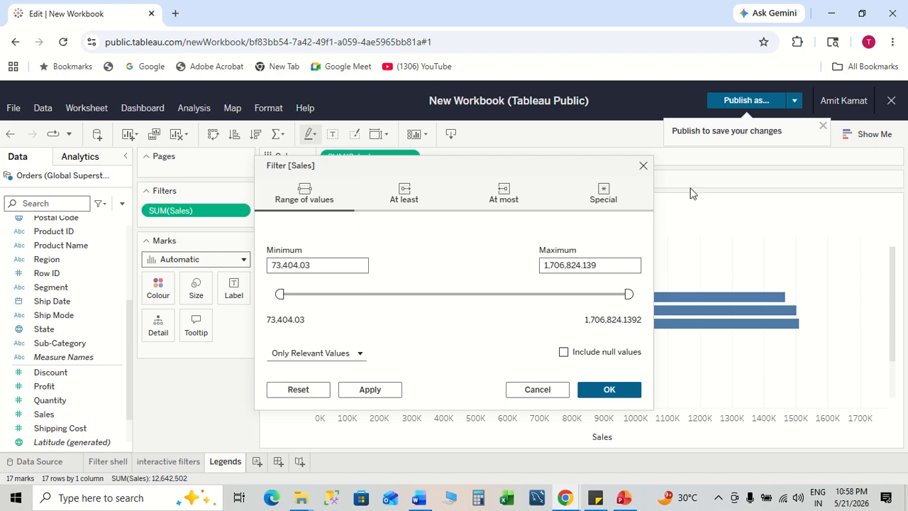
- Change the Sales filter's aggregation to Maximum with the full range of values and inspect the bars
click(245, 211)
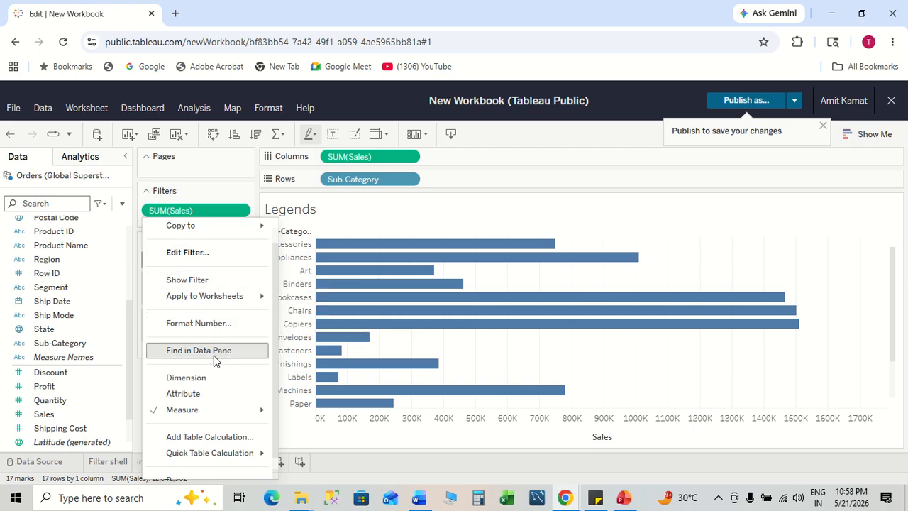
scroll(213, 356, down, 1)
mouse_move(252, 398)
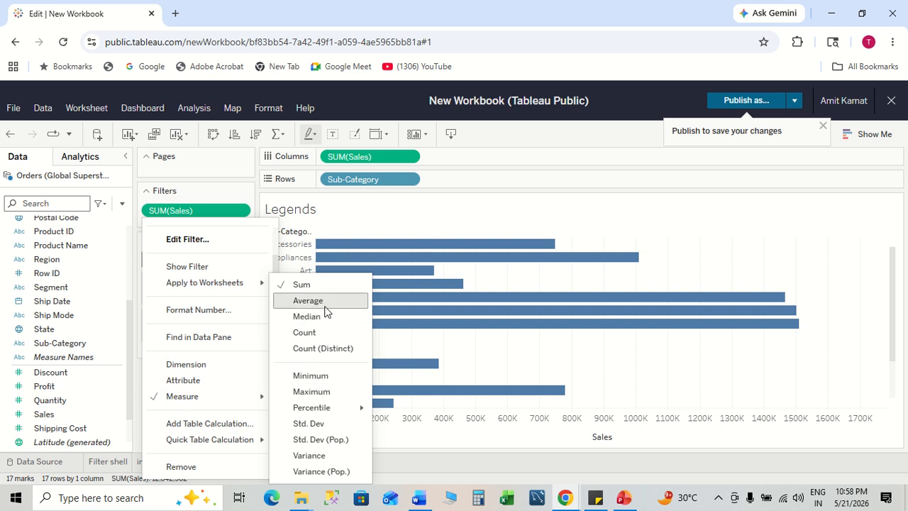
click(328, 390)
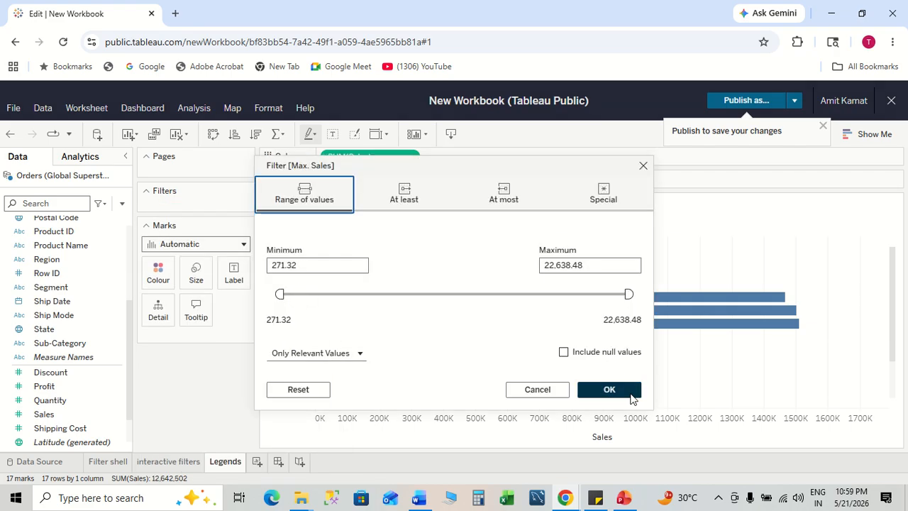
click(628, 390)
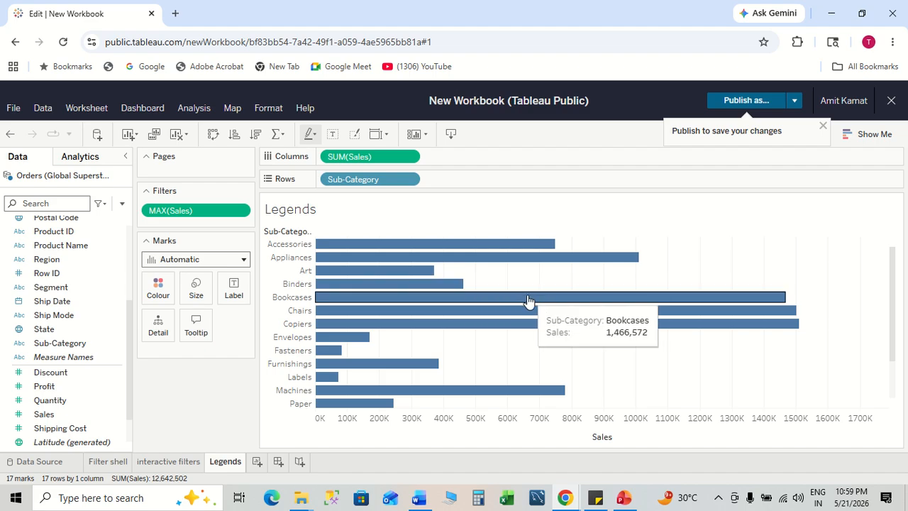
mouse_move(555, 314)
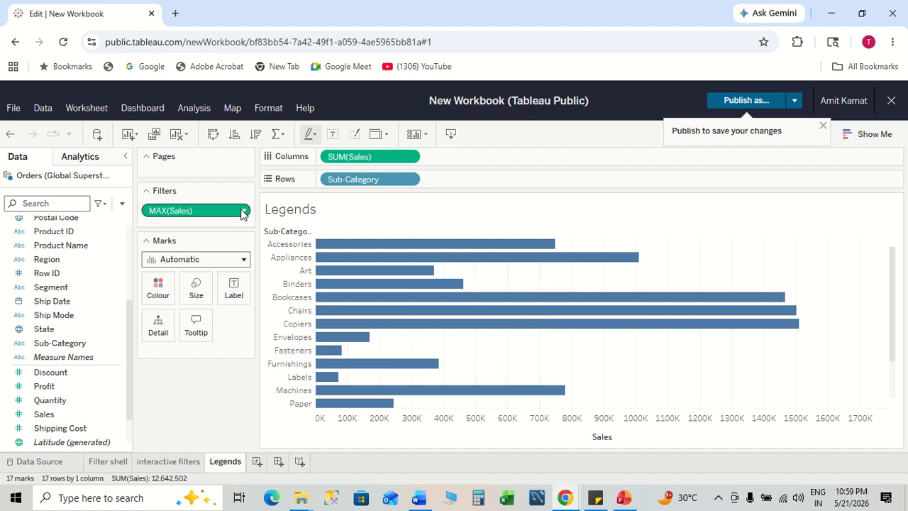
- Change the Sales filter's aggregation to Count with the full range of values and inspect the bars
click(242, 211)
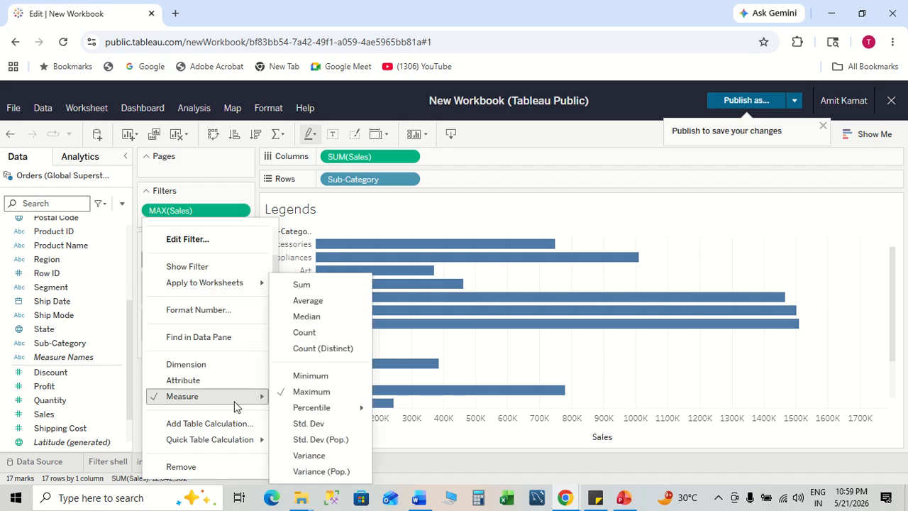
click(285, 392)
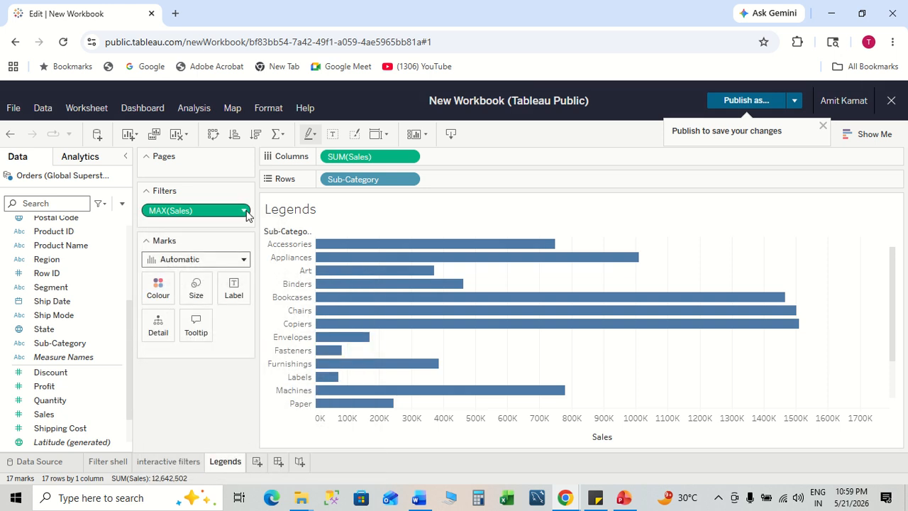
click(245, 211)
mouse_move(219, 411)
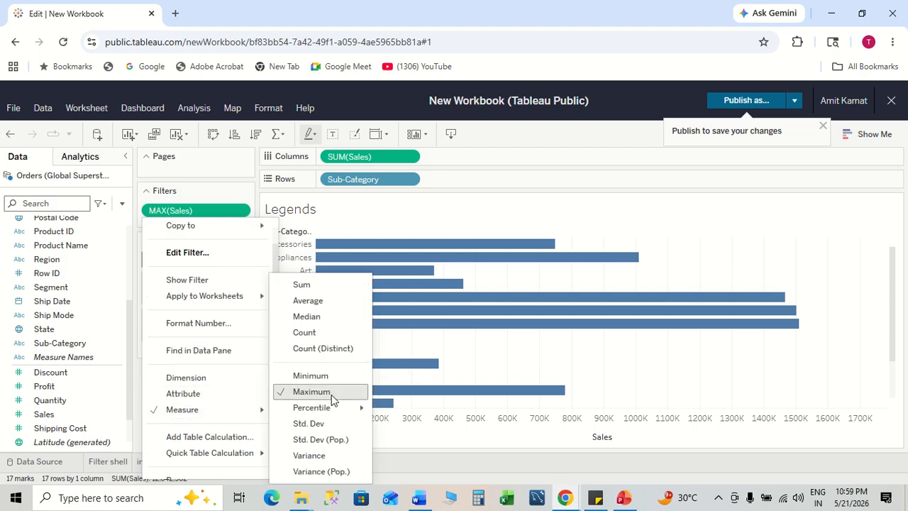
click(316, 337)
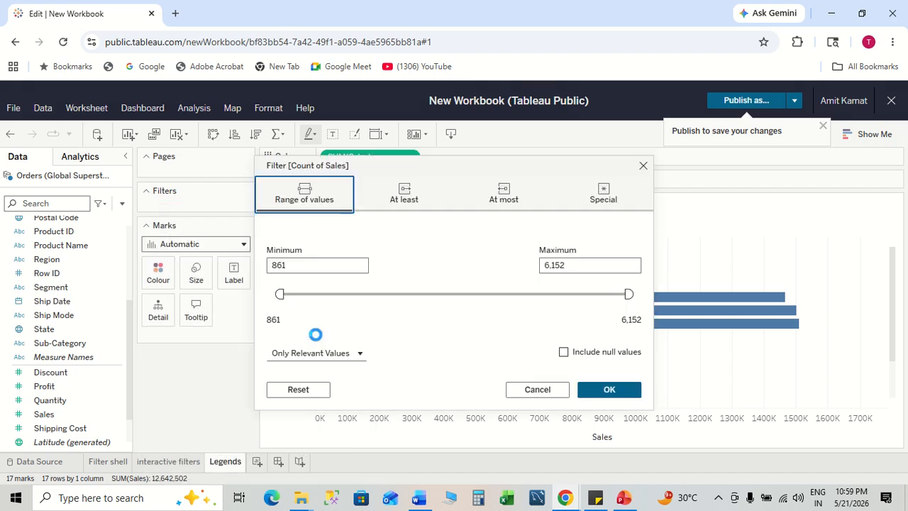
click(613, 389)
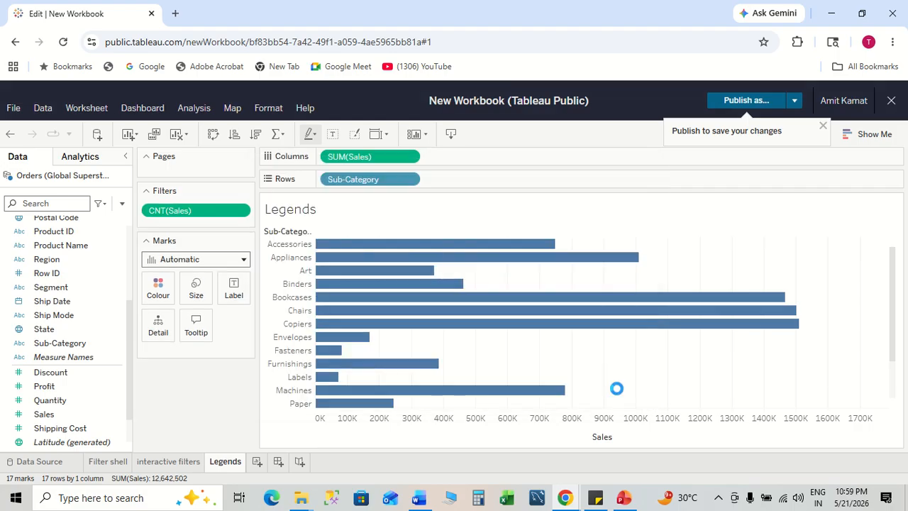
mouse_move(425, 243)
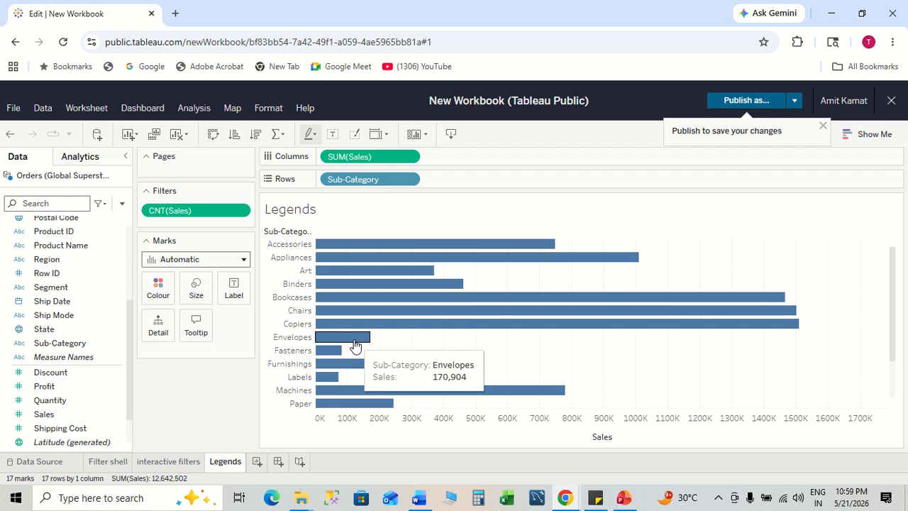
- Switch to the Word notes and review the Measure Filter examples and the aggregation options in its steps
key(alt+Tab)
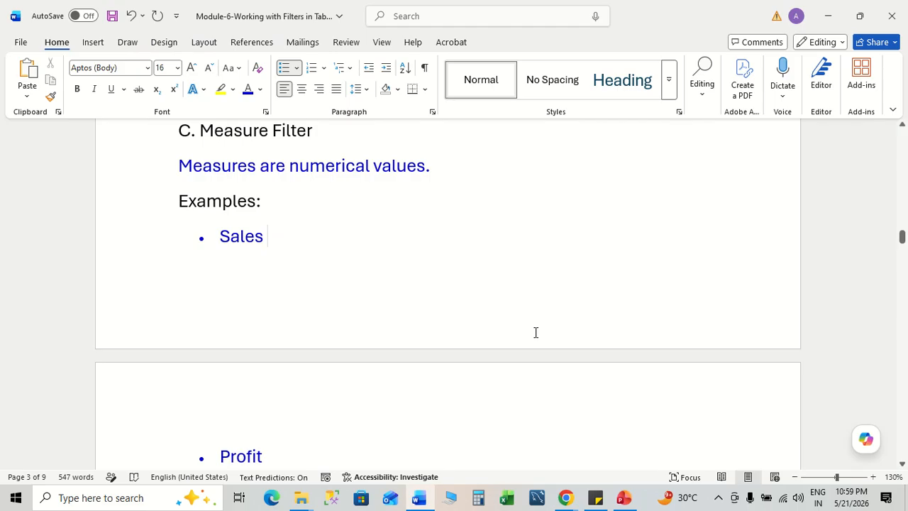
scroll(536, 332, down, 1)
scroll(535, 331, up, 2)
scroll(535, 332, down, 4)
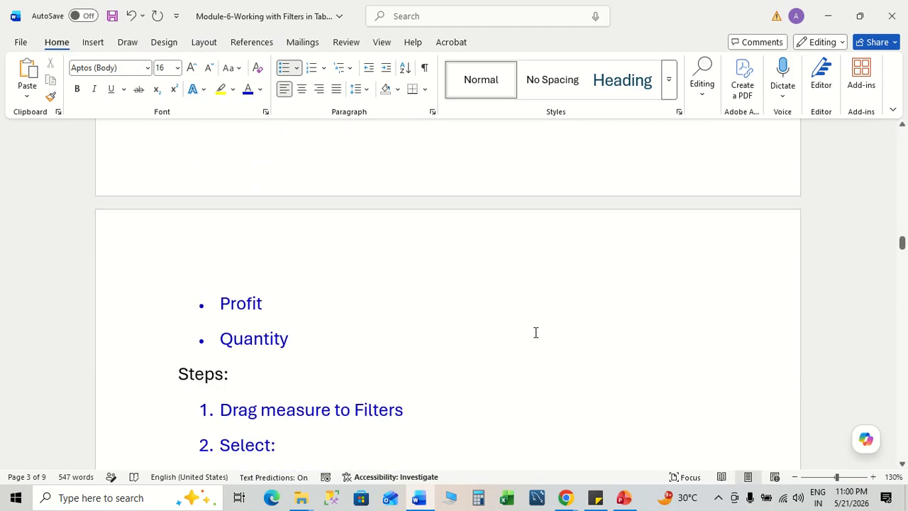
scroll(536, 332, down, 3)
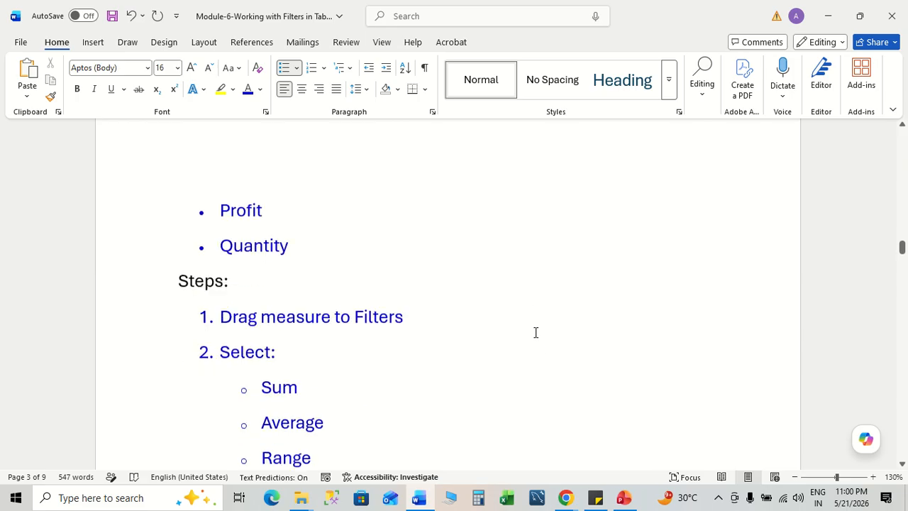
- Switch to Tableau and replace the Sales filter with a Maximum filter on Profit covering the full range of values
key(alt+Tab)
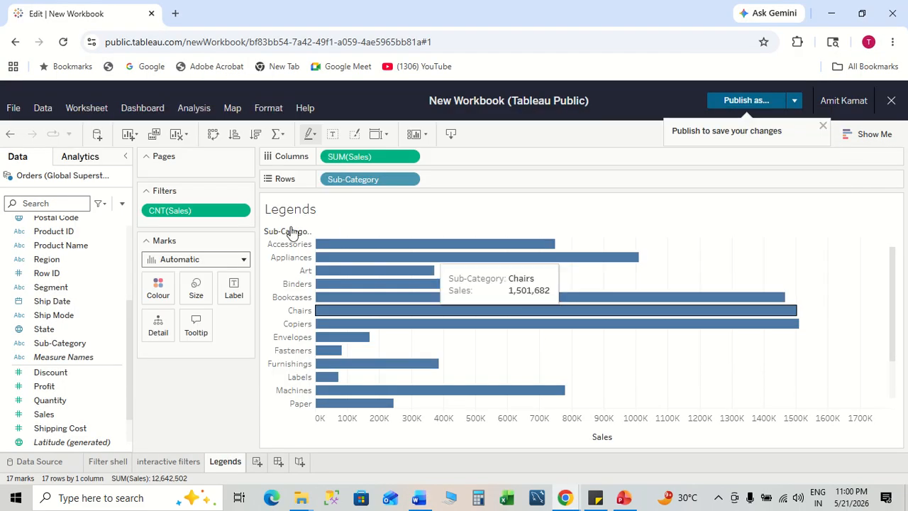
drag(199, 211, 199, 421)
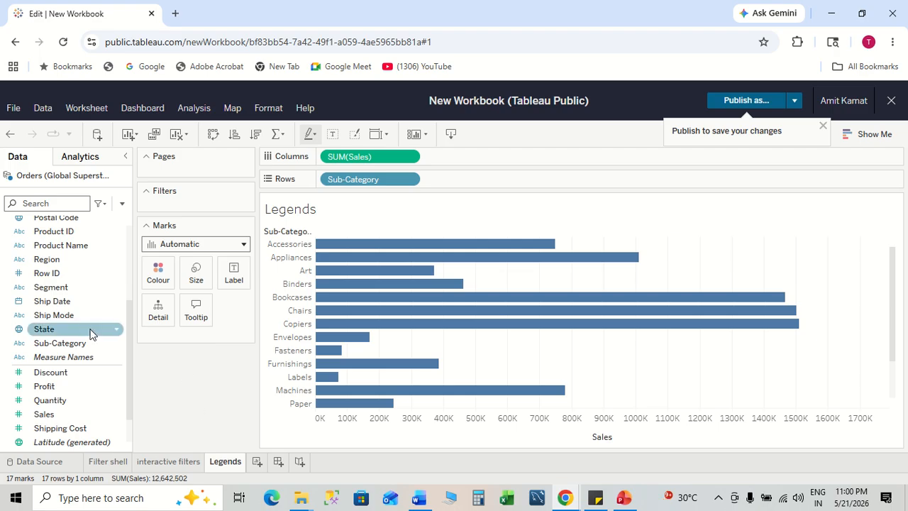
click(61, 388)
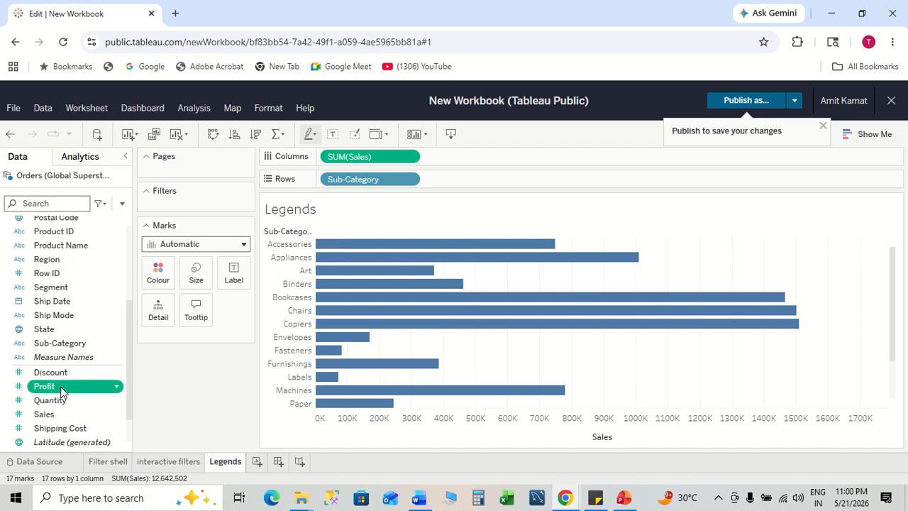
drag(61, 391, 185, 204)
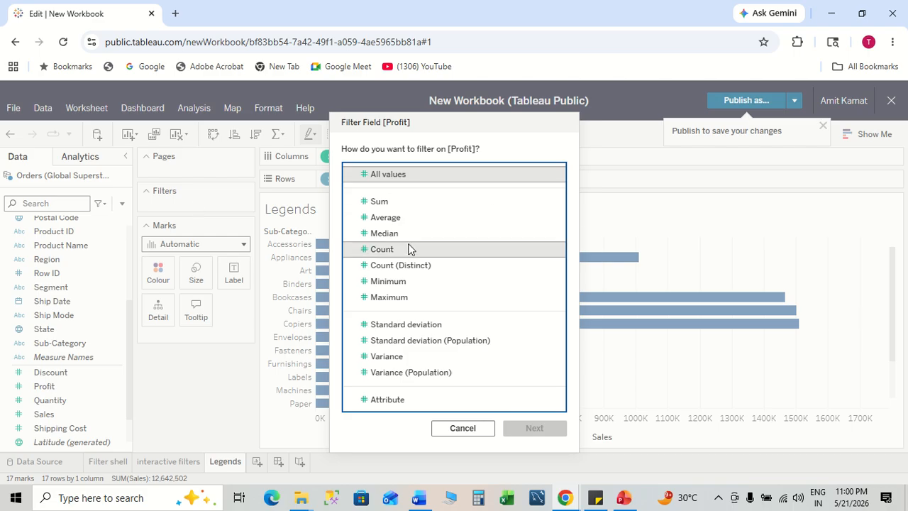
click(398, 298)
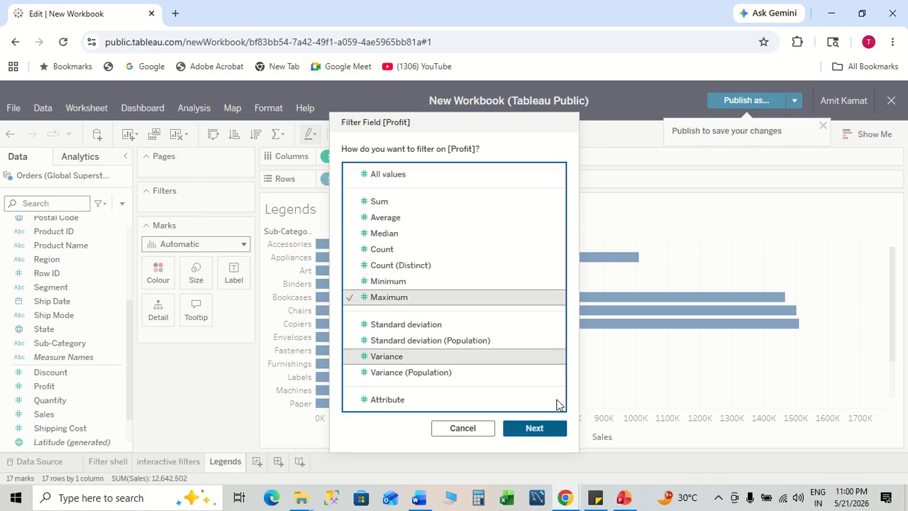
click(537, 427)
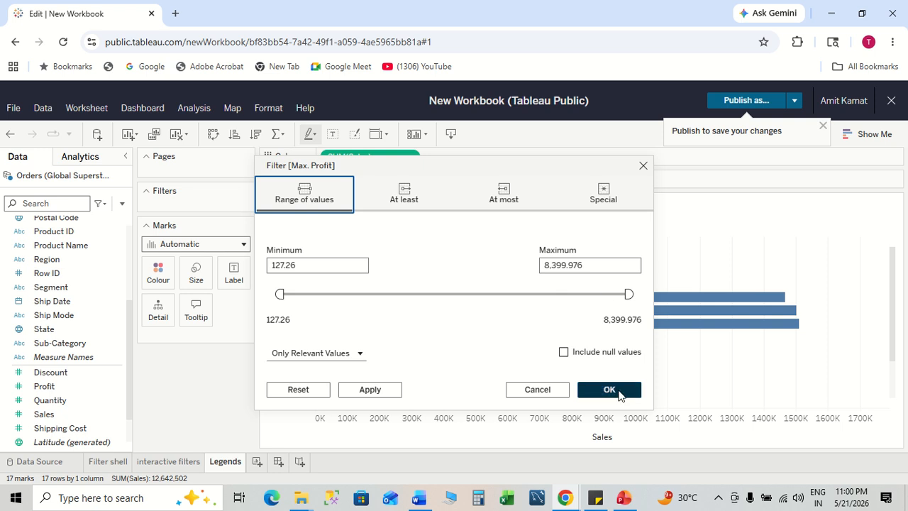
click(615, 389)
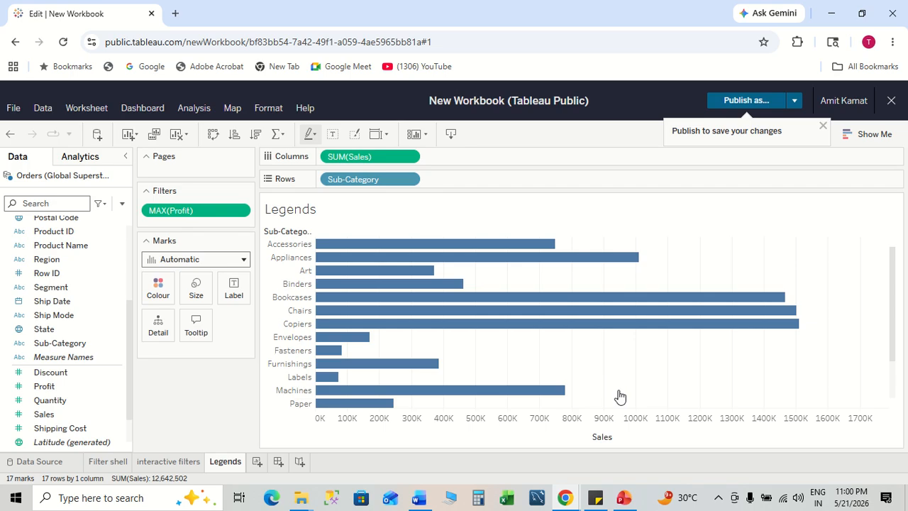
mouse_move(514, 250)
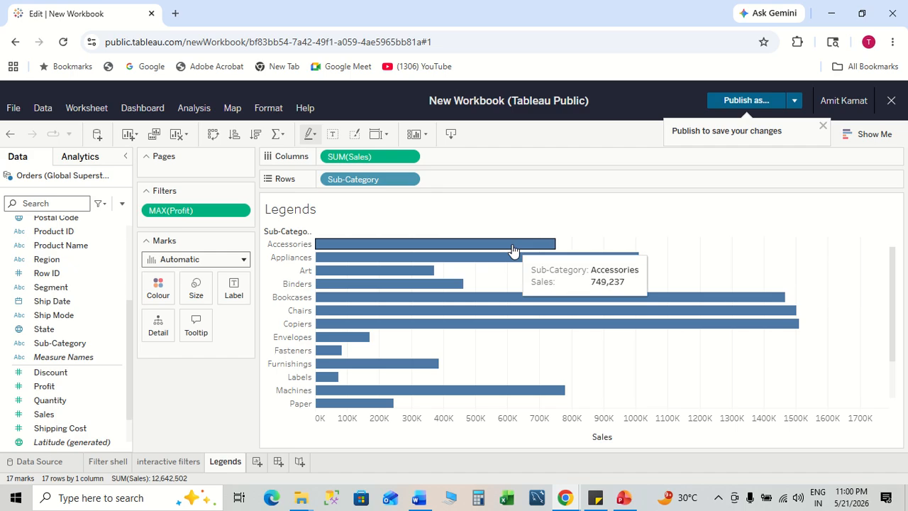
- Switch to the Word notes and review the end of the Measure Filter steps and section 6.3's Common Filtering Methods
mouse_move(448, 267)
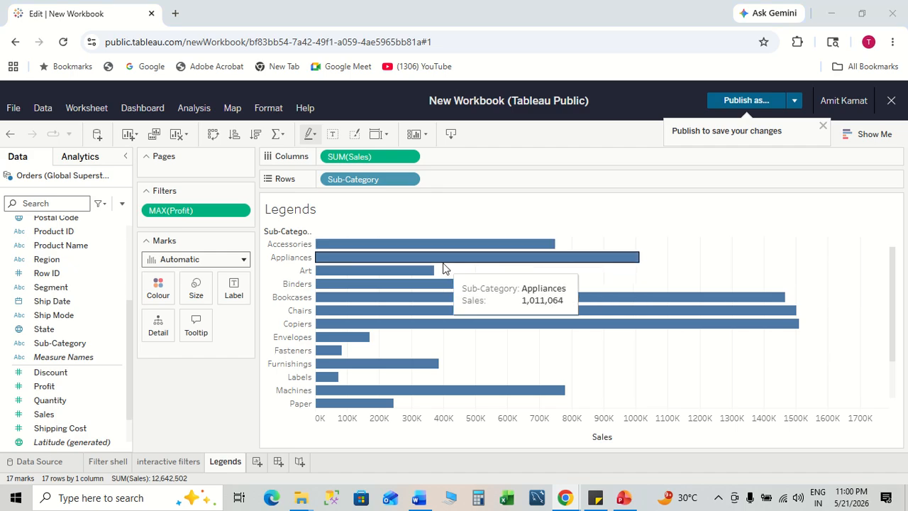
key(alt+Tab)
scroll(513, 333, down, 5)
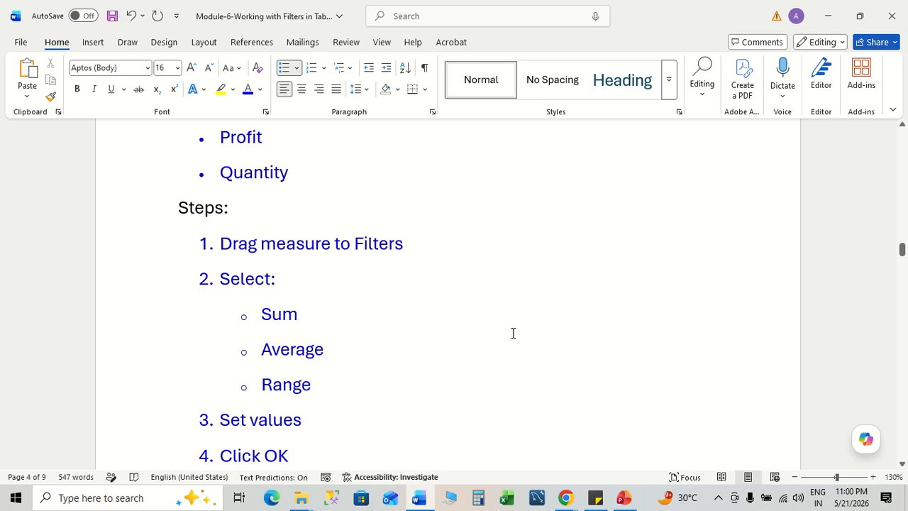
scroll(512, 332, down, 3)
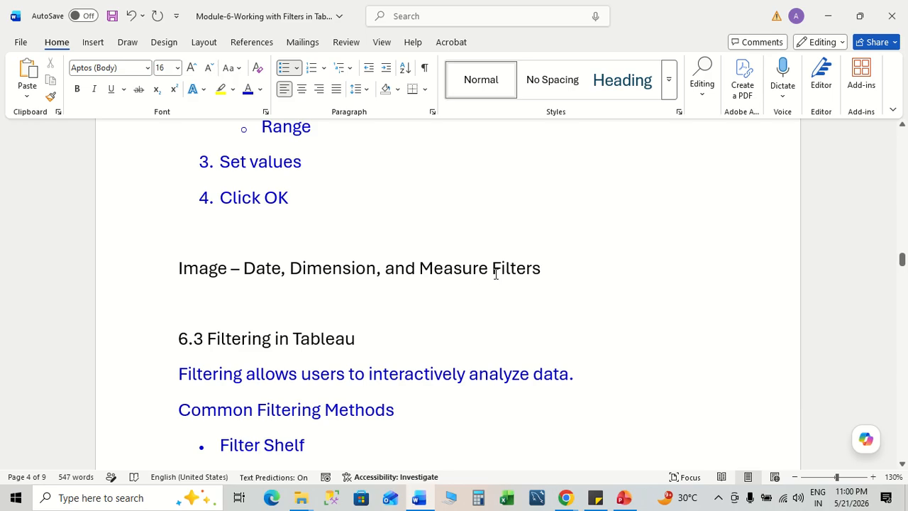
scroll(495, 274, down, 4)
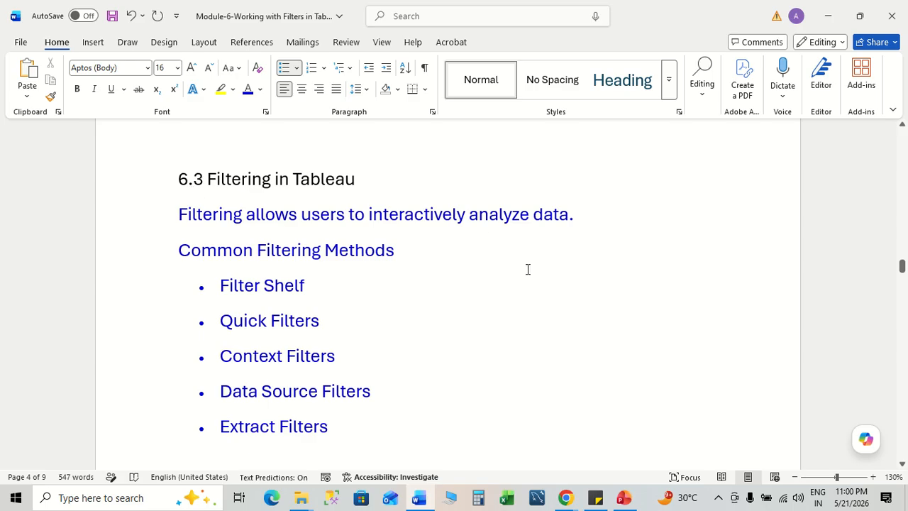
scroll(528, 269, down, 1)
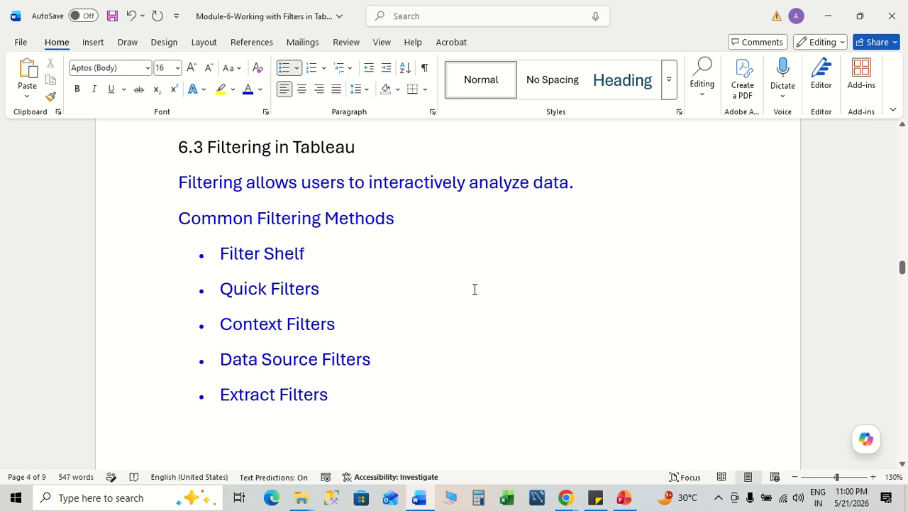
scroll(574, 354, down, 7)
scroll(574, 354, up, 6)
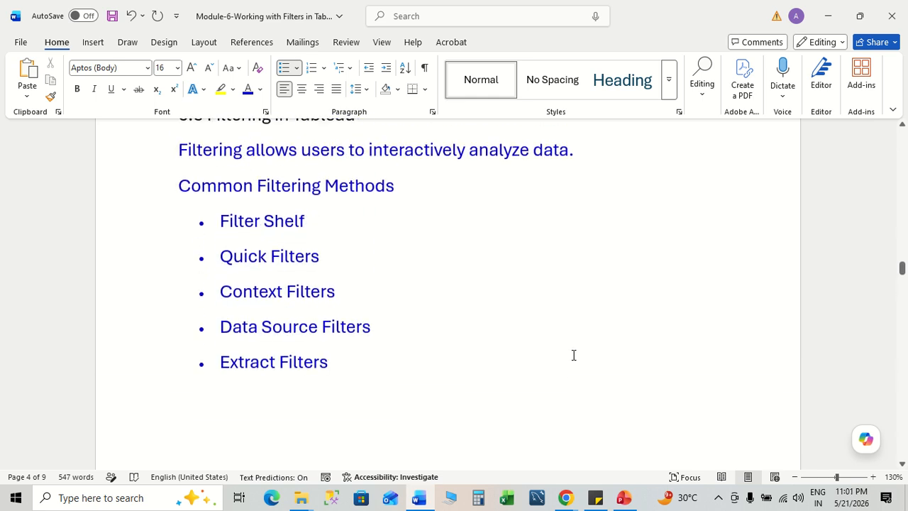
scroll(573, 354, up, 2)
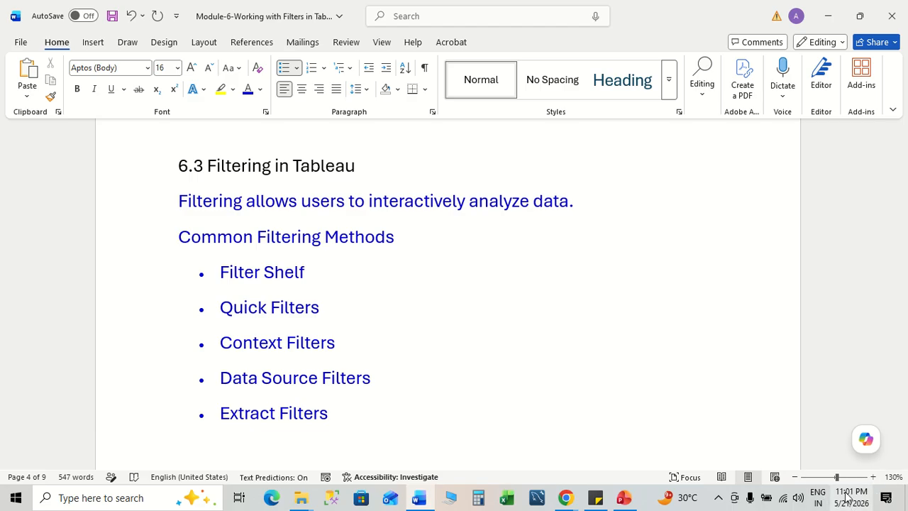
scroll(654, 316, up, 1)
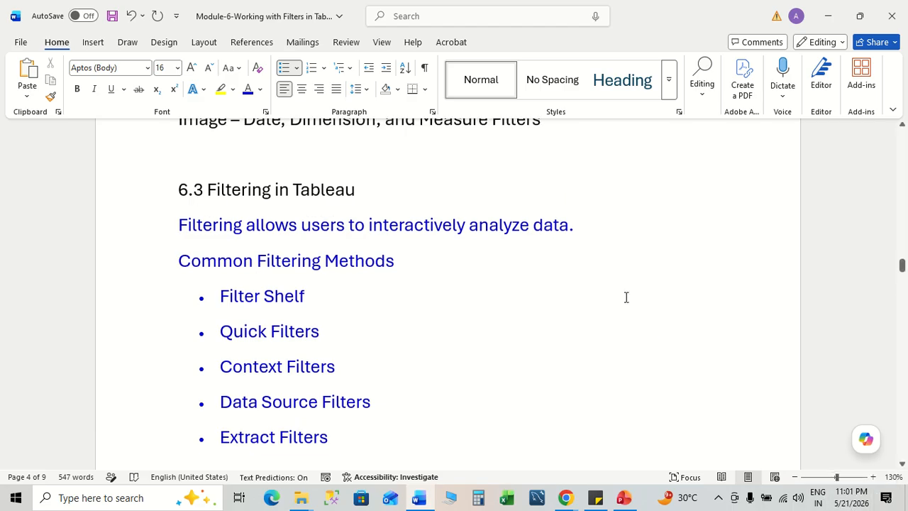
scroll(579, 284, down, 1)
scroll(578, 285, up, 2)
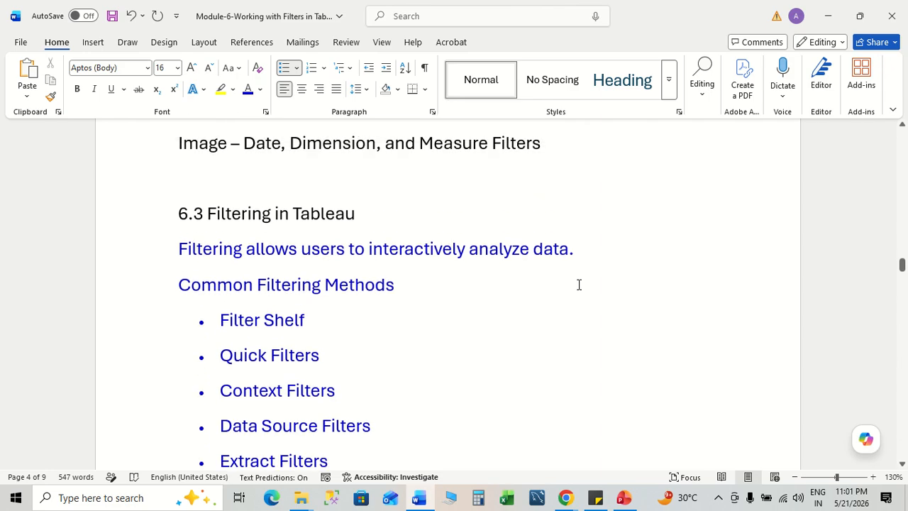
scroll(579, 284, up, 3)
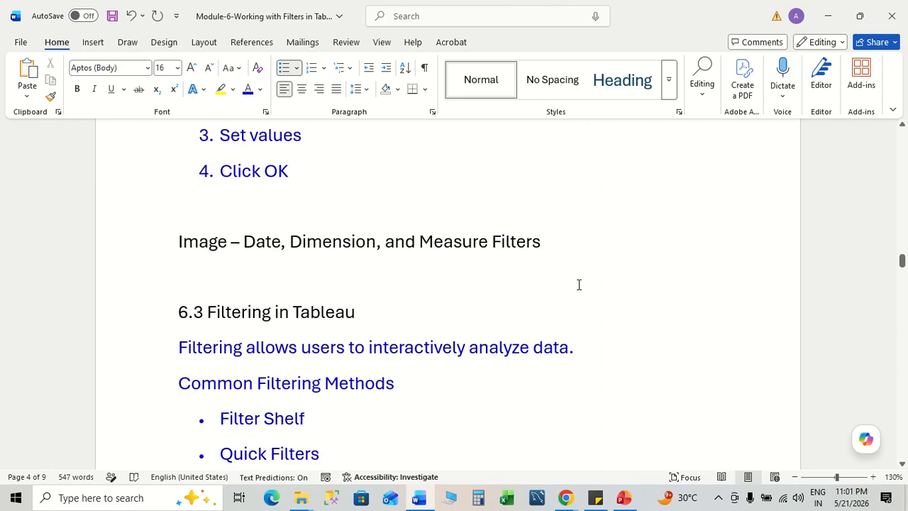
scroll(644, 310, up, 2)
key(alt+Tab)
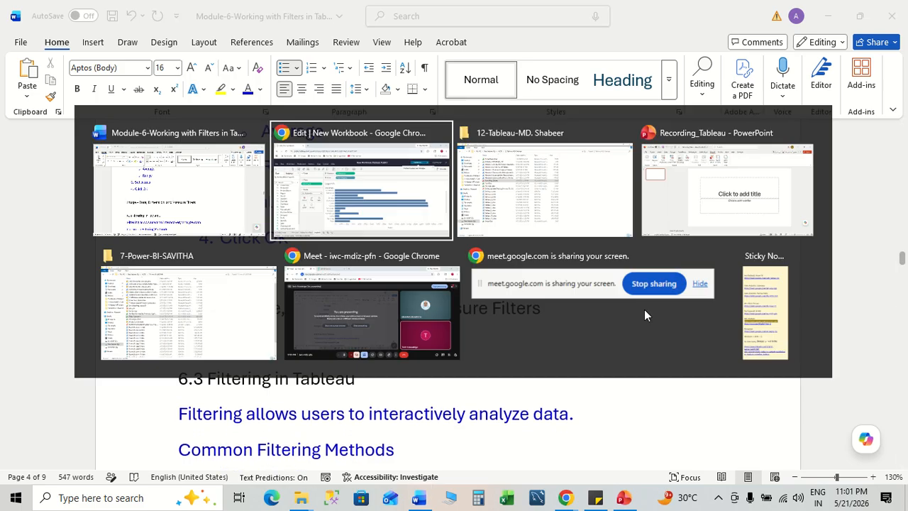
mouse_move(644, 314)
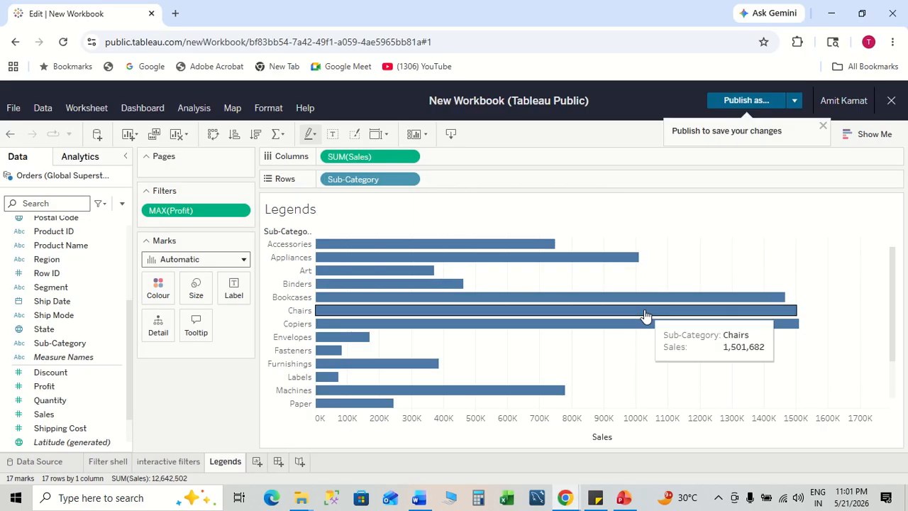
key(alt+Tab)
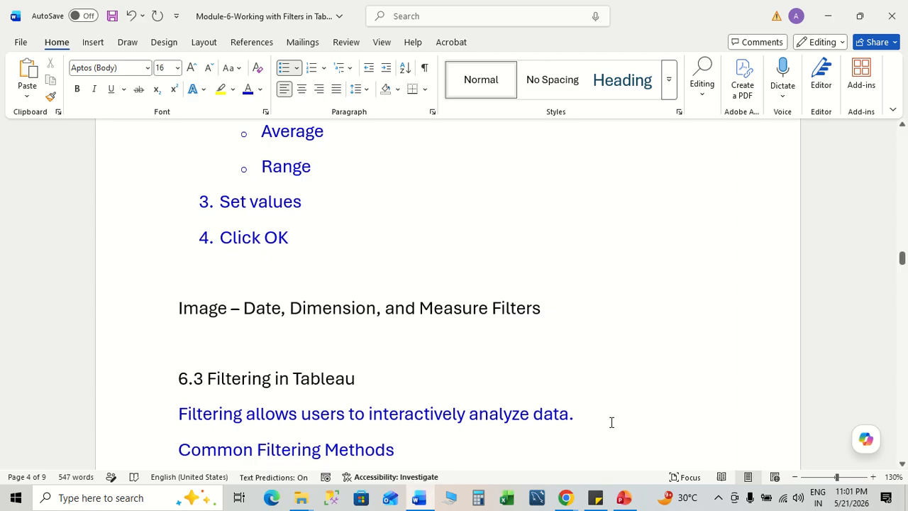
- Switch to the Google Meet window and leave the meeting
mouse_move(574, 505)
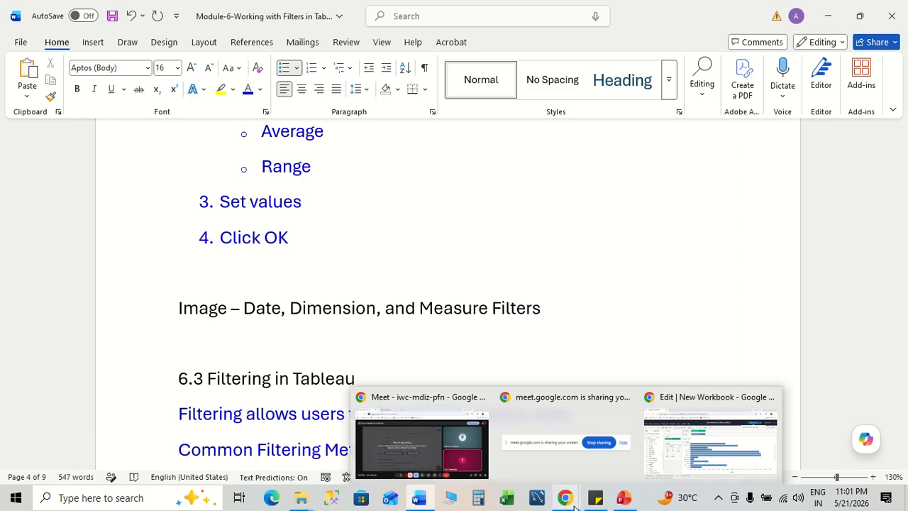
click(444, 441)
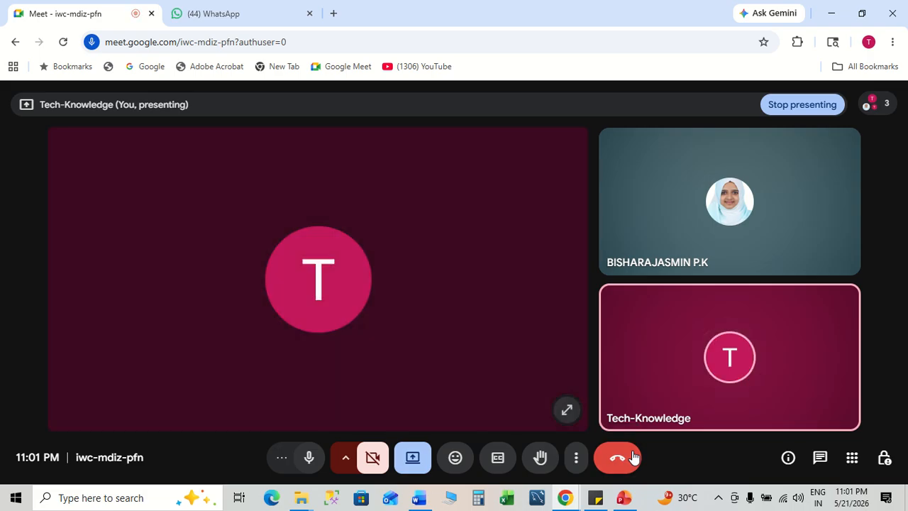
click(633, 457)
- Switch to the Recording_Tableau presentation in PowerPoint and bring up the screen recording controls
mouse_move(623, 497)
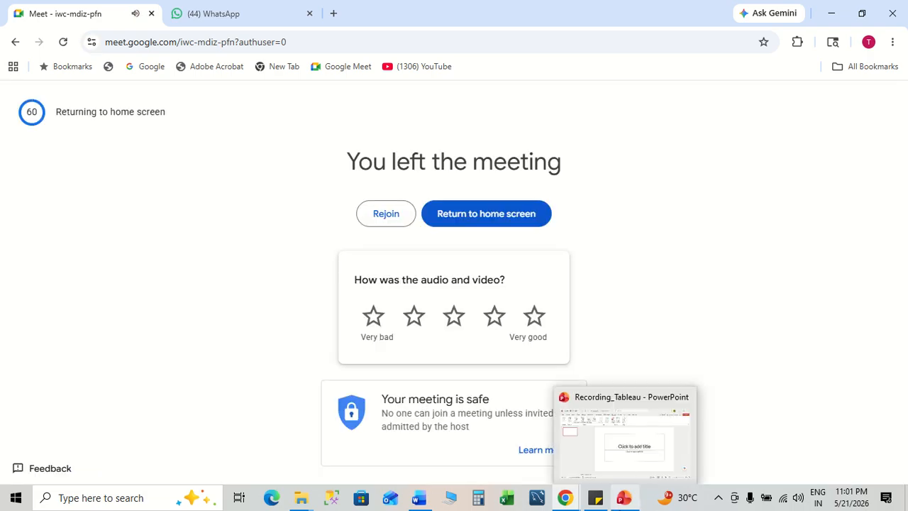
click(621, 450)
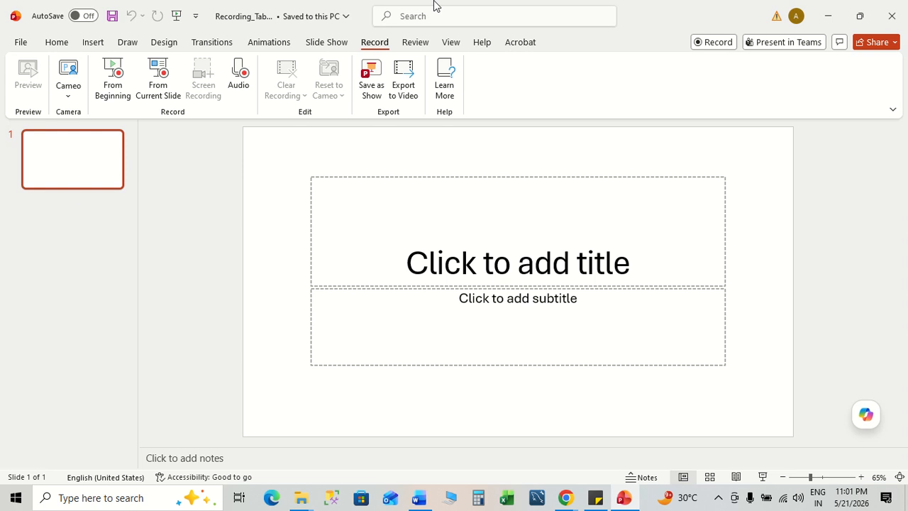
mouse_move(434, 4)
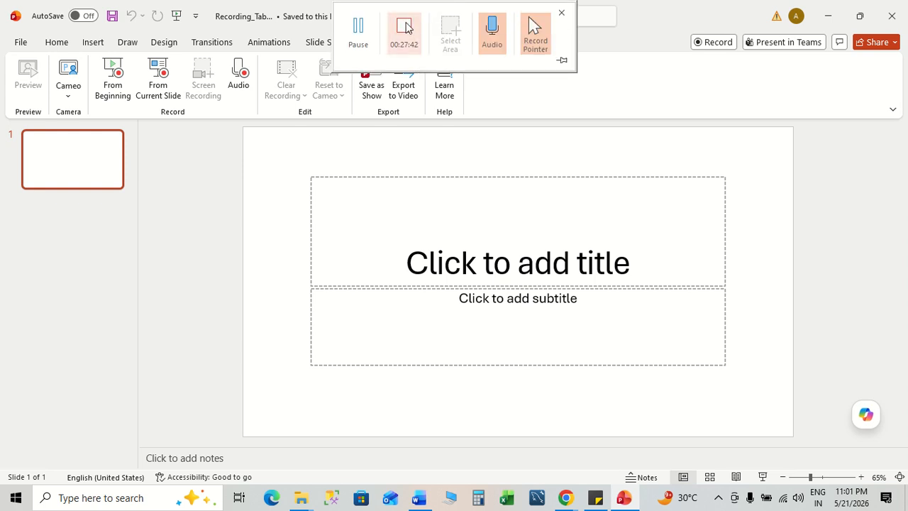